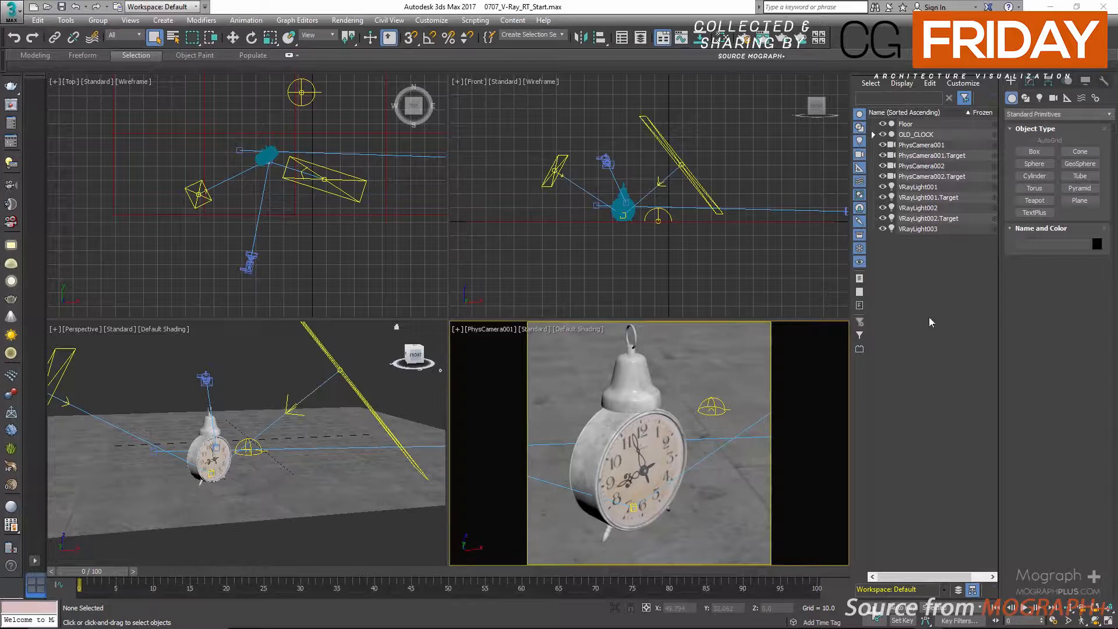
Open the render setup and switch the render target to ActiveShade Mode
{"action": "left_click_drag", "start_coordinate": [852, 355], "coordinate": [837, 355]}
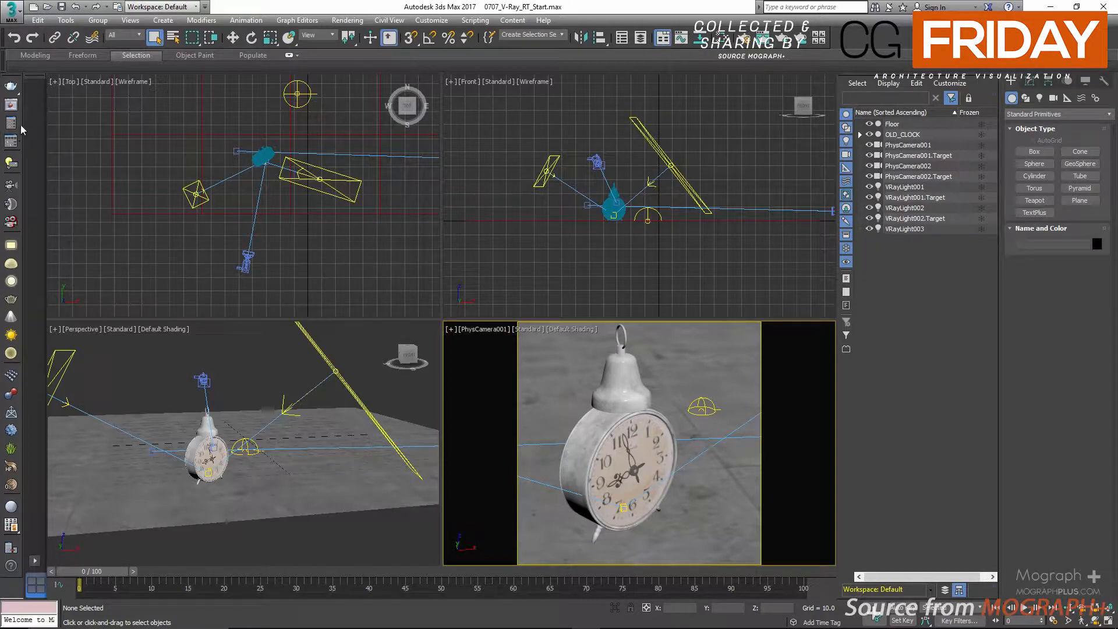
{"action": "key", "text": "F10"}
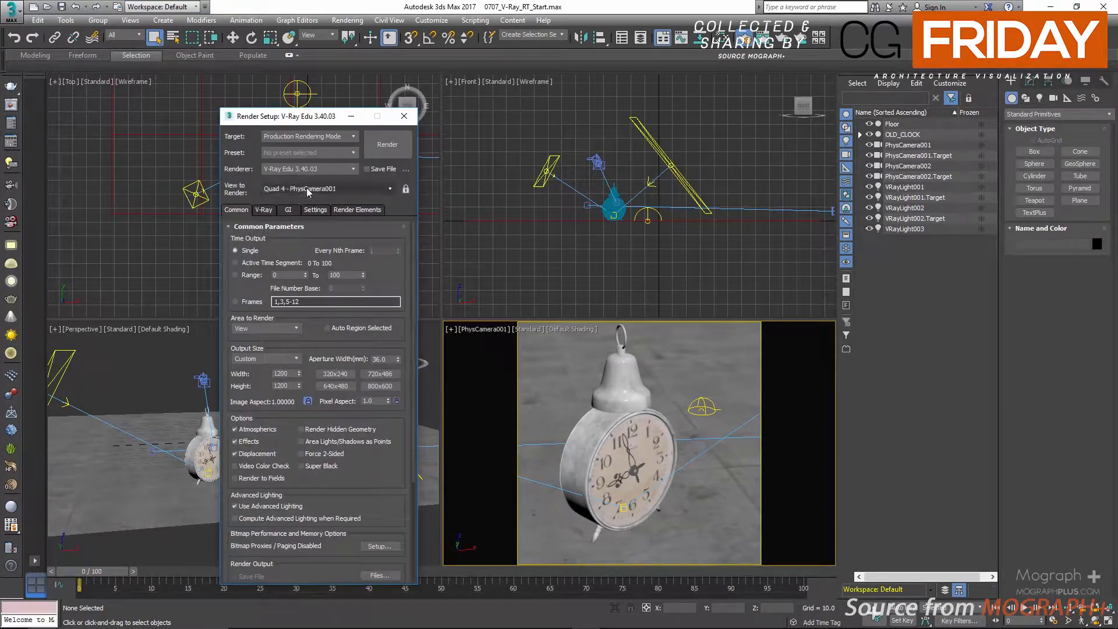
{"action": "left_click", "coordinate": [340, 168]}
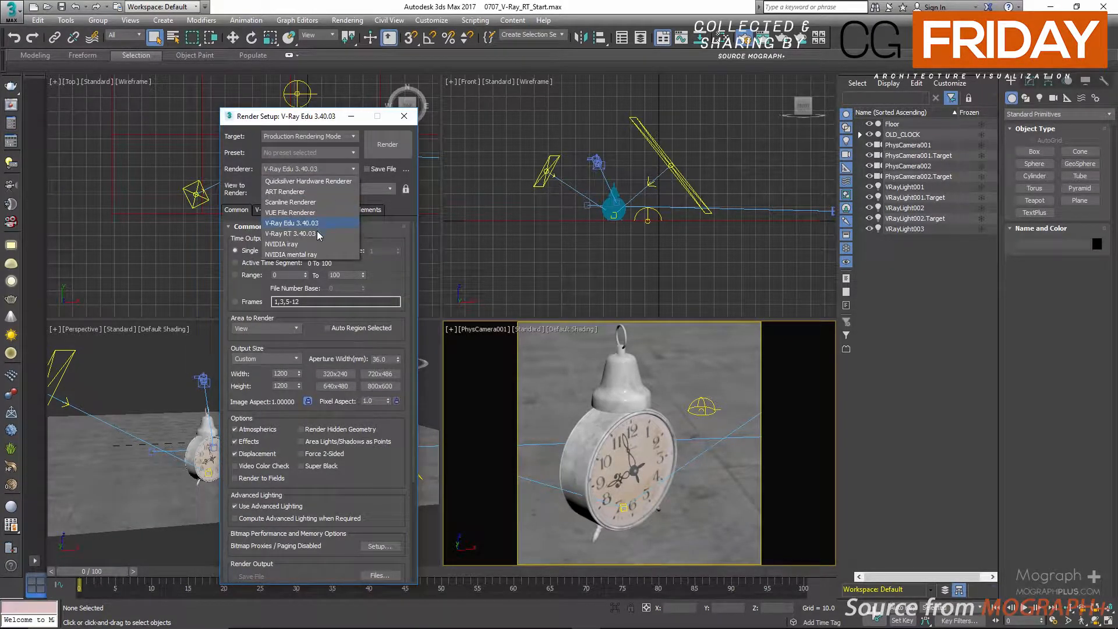
{"action": "left_click", "coordinate": [312, 137]}
{"action": "left_click", "coordinate": [315, 169]}
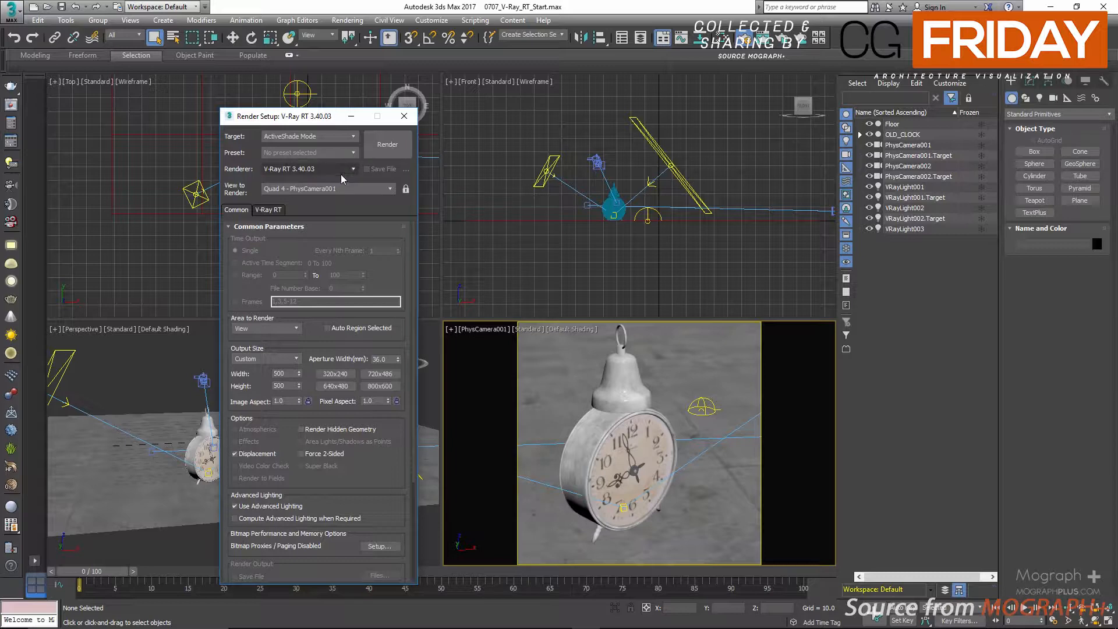
Examine the renderers and targets offered in ActiveShade Mode and look over the V-Ray RT settings
{"action": "left_click", "coordinate": [331, 168]}
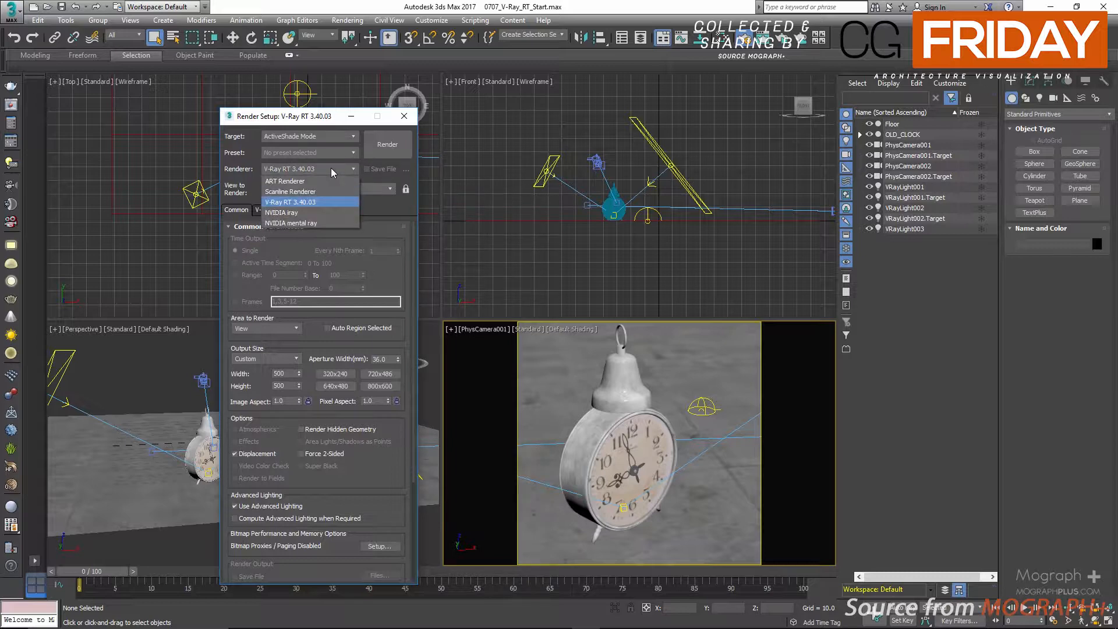
{"action": "left_click", "coordinate": [331, 168]}
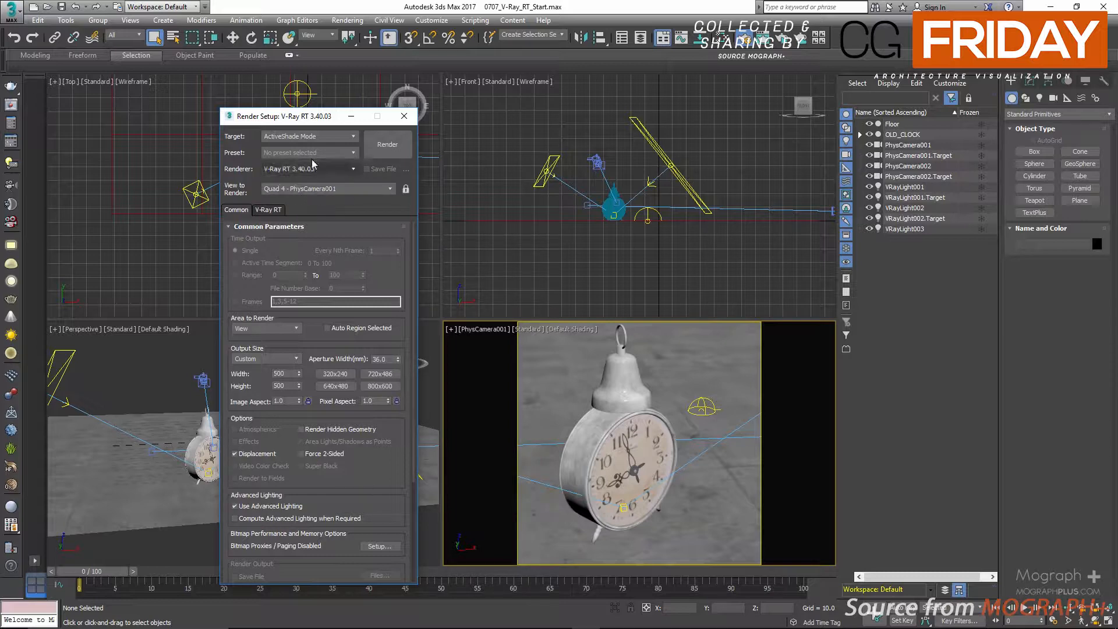
{"action": "left_click", "coordinate": [314, 140]}
{"action": "left_click", "coordinate": [314, 139]}
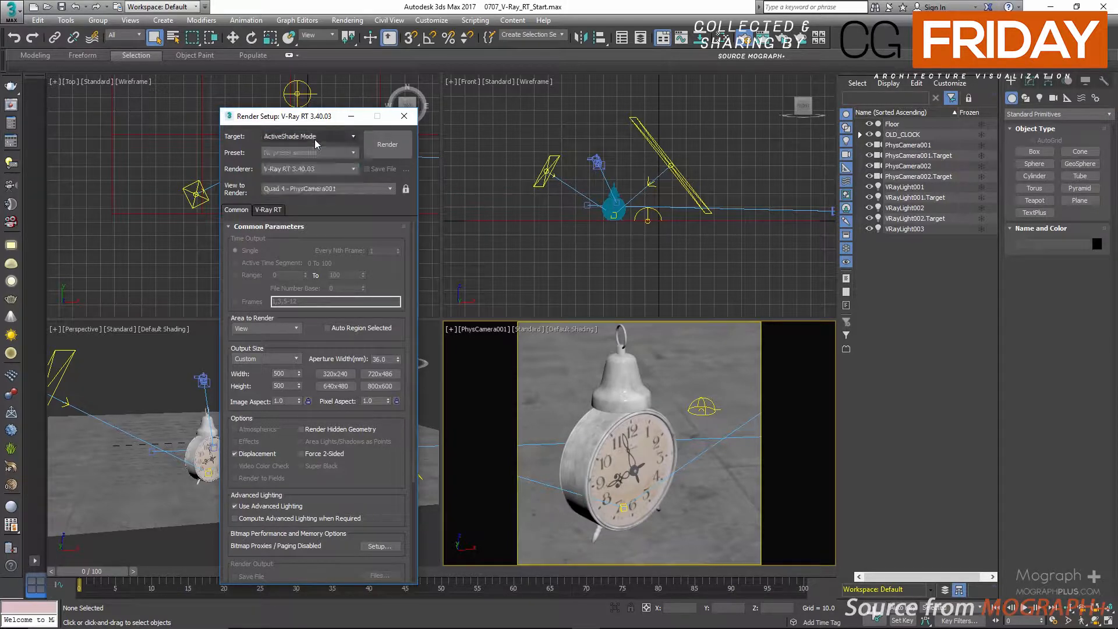
{"action": "left_click", "coordinate": [326, 170]}
{"action": "left_click", "coordinate": [326, 169]}
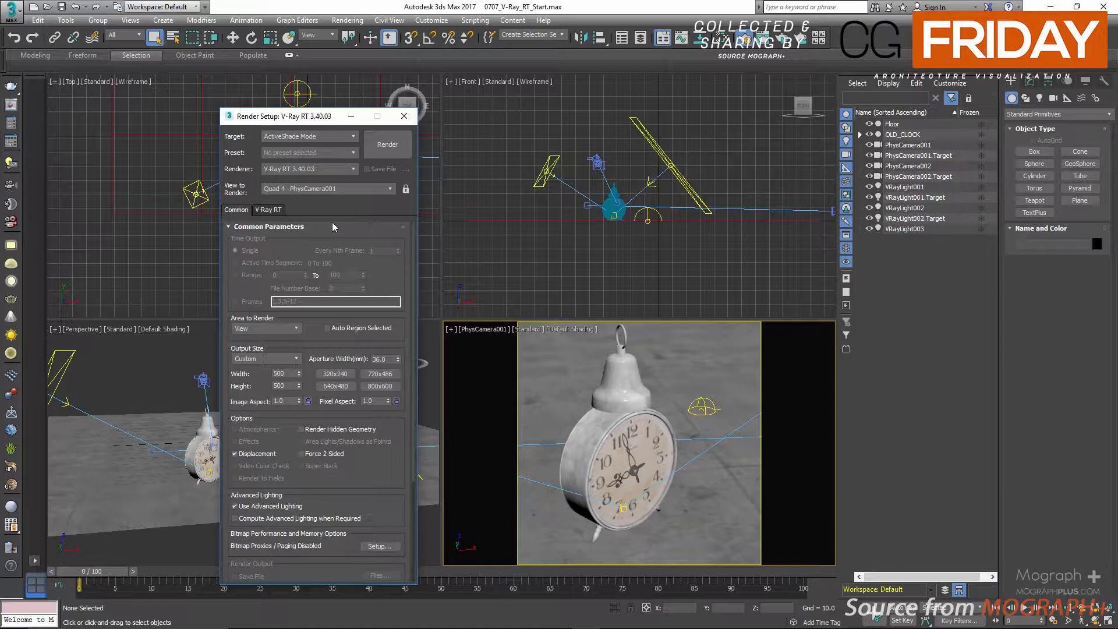
{"action": "left_click", "coordinate": [277, 212]}
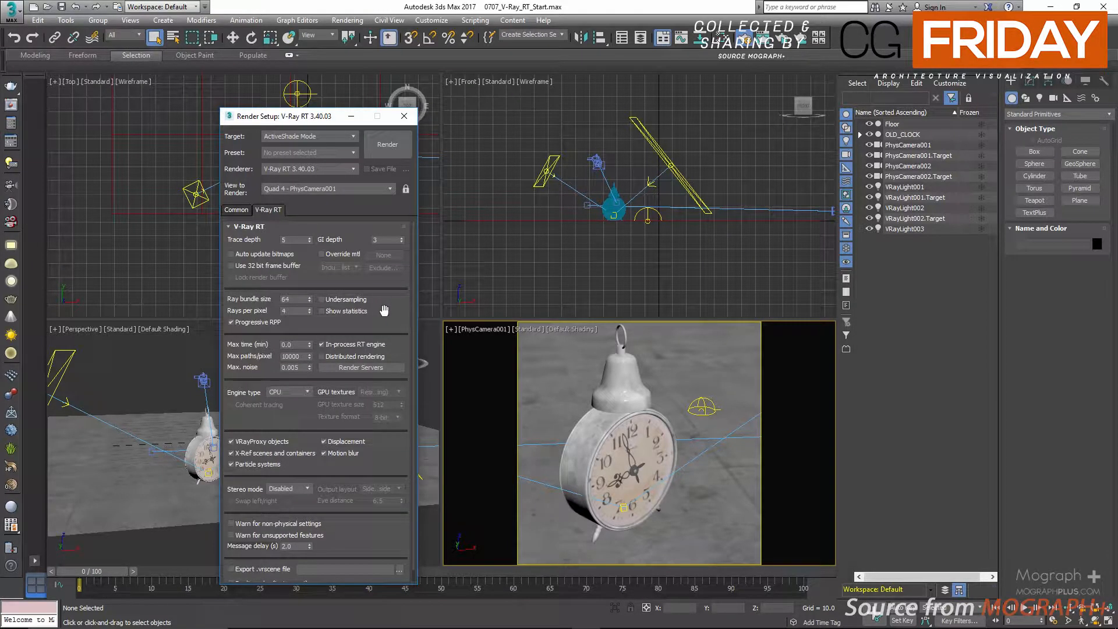
{"action": "mouse_move", "coordinate": [384, 310]}
{"action": "left_mouse_down"}
{"action": "mouse_move", "coordinate": [375, 228]}
{"action": "mouse_move", "coordinate": [394, 309]}
{"action": "left_mouse_up"}
{"action": "mouse_move", "coordinate": [379, 320]}
{"action": "left_mouse_down"}
{"action": "mouse_move", "coordinate": [378, 285]}
{"action": "mouse_move", "coordinate": [375, 318]}
{"action": "left_mouse_up"}
Switch the render target to Production Rendering Mode and assign V-Ray RT 3.40.03 as its renderer
{"action": "left_click", "coordinate": [316, 141]}
{"action": "left_click", "coordinate": [318, 148]}
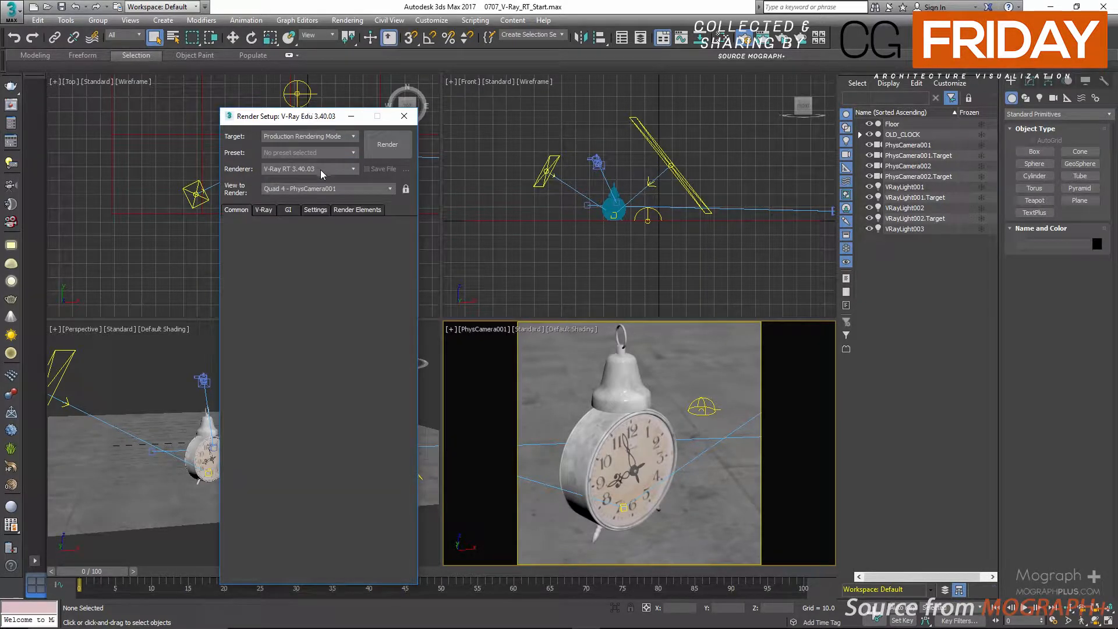
{"action": "left_click", "coordinate": [320, 170]}
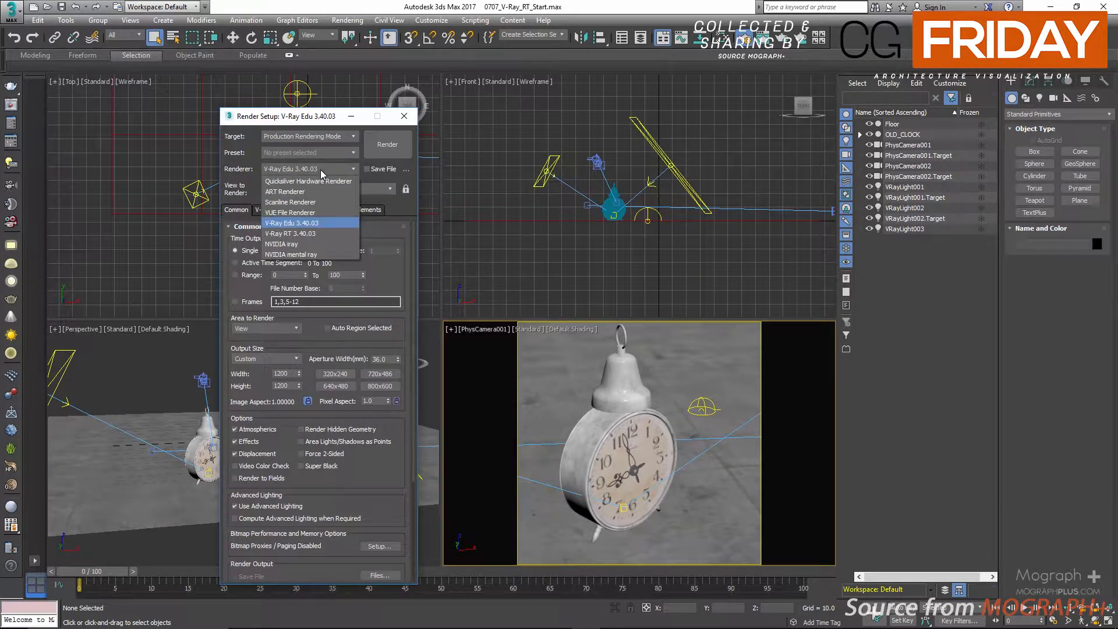
{"action": "left_click", "coordinate": [300, 234]}
Review the V-Ray RT settings for production rendering, from trace depth and engine type down to texture options
{"action": "left_click", "coordinate": [268, 210]}
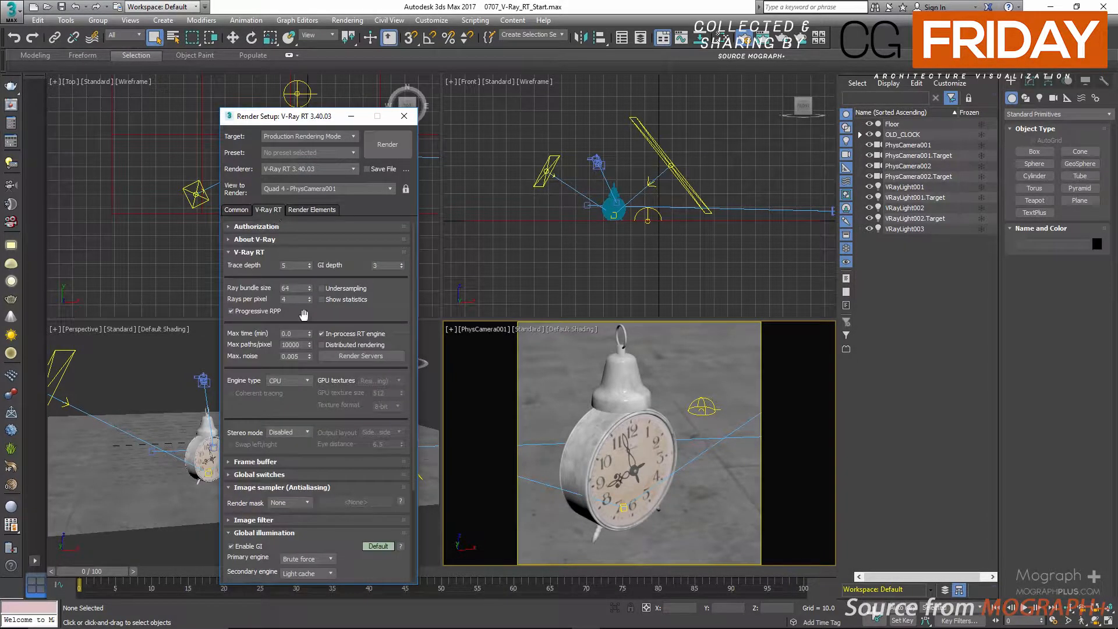
{"action": "scroll", "coordinate": [291, 400], "scroll_direction": "down", "scroll_amount": 3}
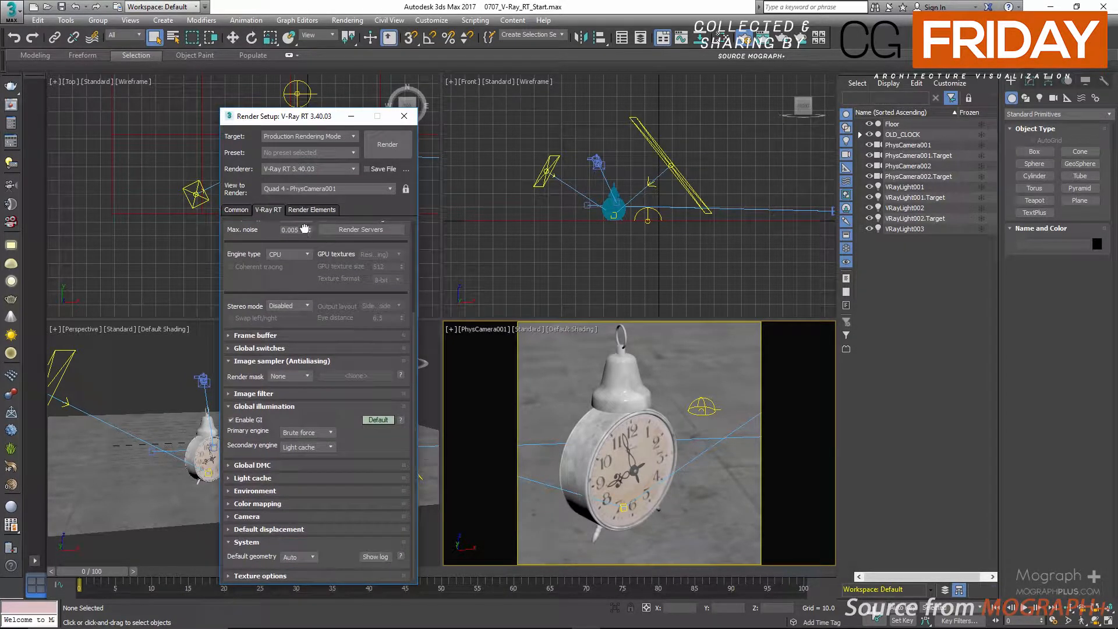
{"action": "scroll", "coordinate": [314, 297], "scroll_direction": "up", "scroll_amount": 1}
{"action": "scroll", "coordinate": [314, 308], "scroll_direction": "up", "scroll_amount": 3}
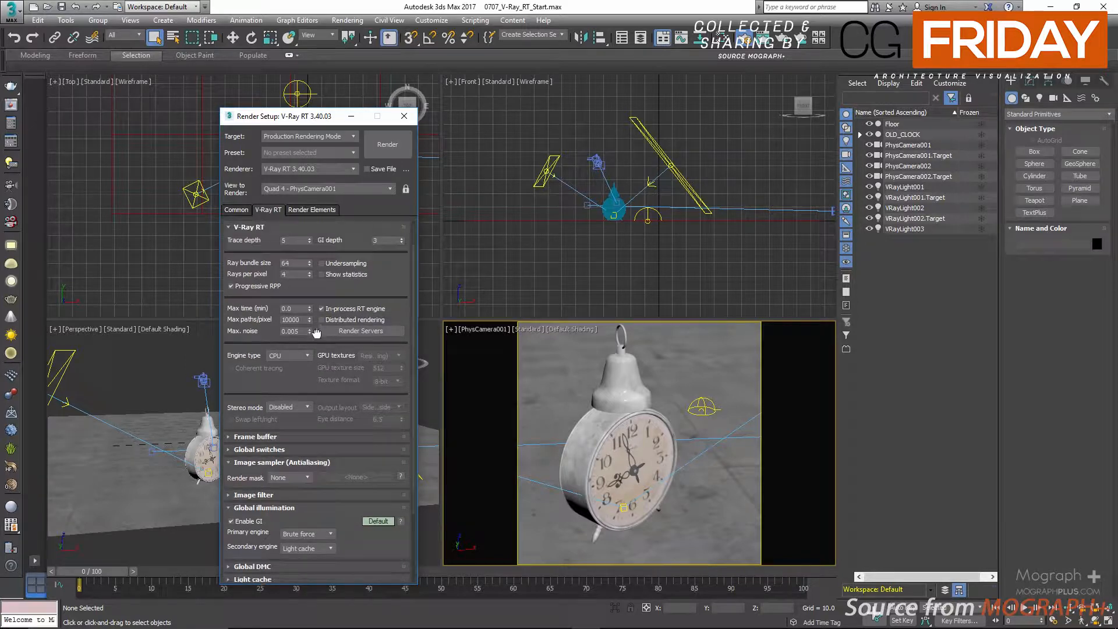
{"action": "left_click_drag", "start_coordinate": [317, 365], "coordinate": [326, 407]}
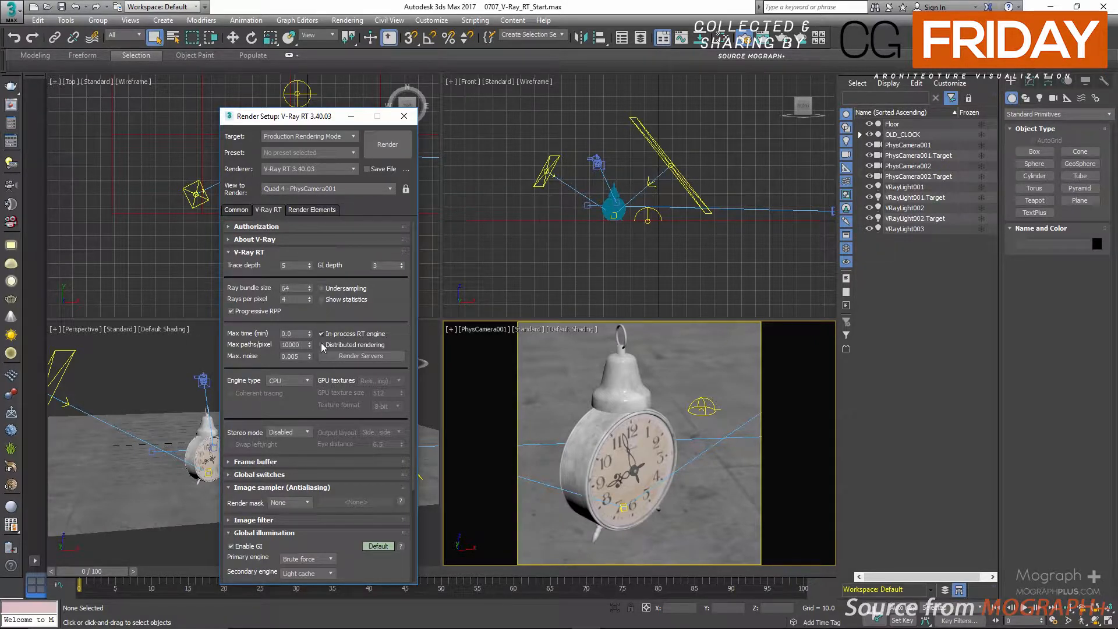
{"action": "left_click", "coordinate": [301, 379]}
{"action": "left_click", "coordinate": [299, 376]}
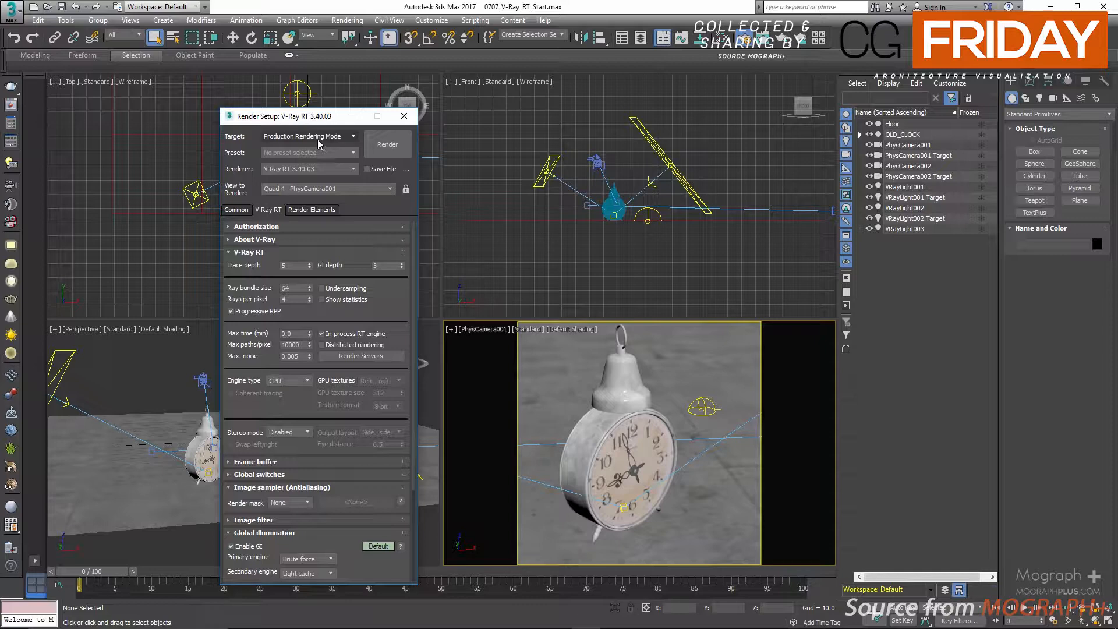
Reassign V-Ray Edu 3.40.03 as the production renderer, and set the target to ActiveShade Mode with V-Ray RT 3.40.03
{"action": "left_click", "coordinate": [317, 167]}
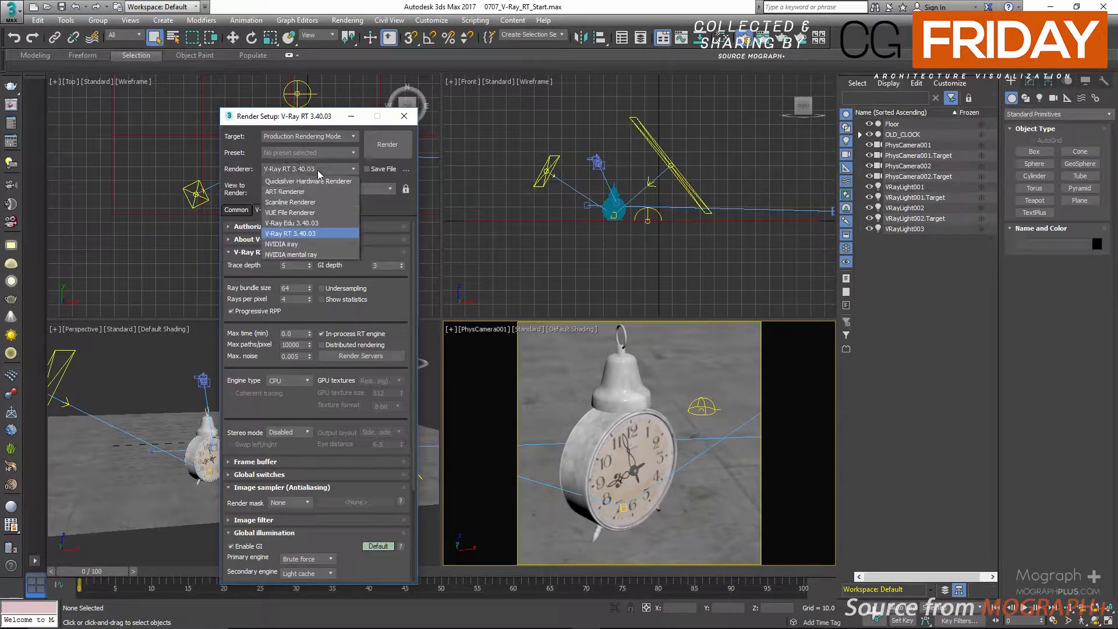
{"action": "left_click", "coordinate": [327, 221]}
{"action": "left_click", "coordinate": [314, 136]}
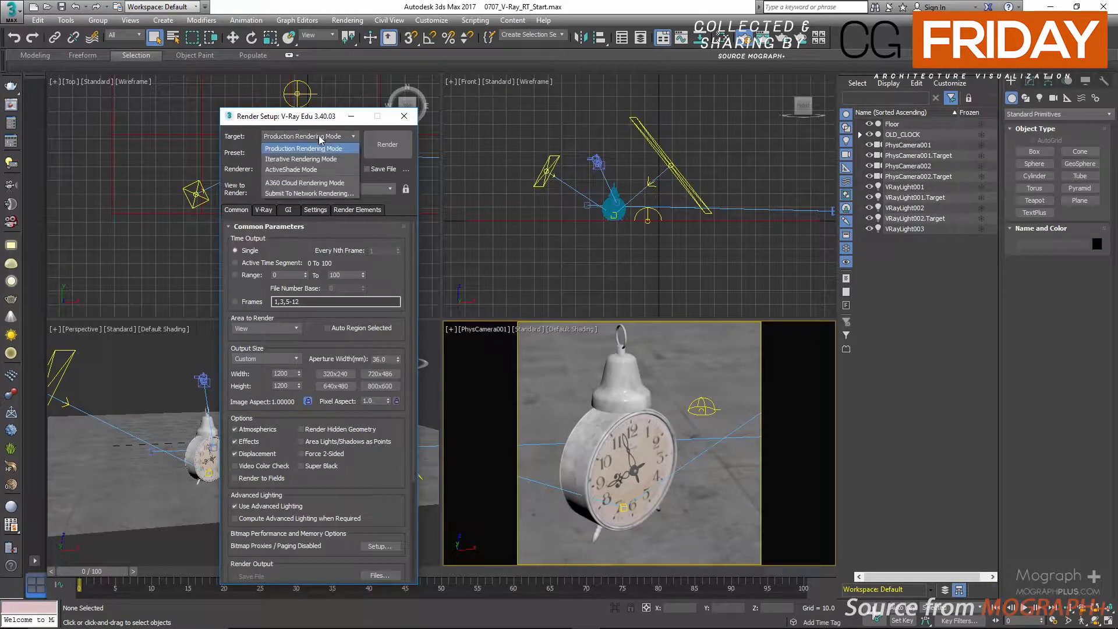
{"action": "left_click", "coordinate": [322, 169]}
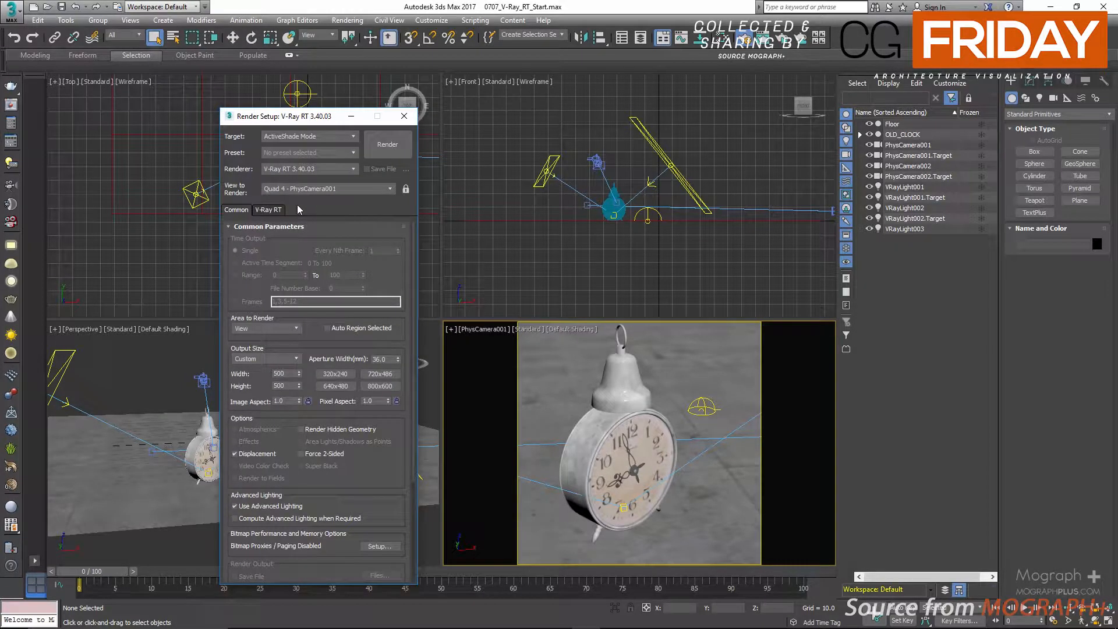
{"action": "left_click", "coordinate": [319, 169]}
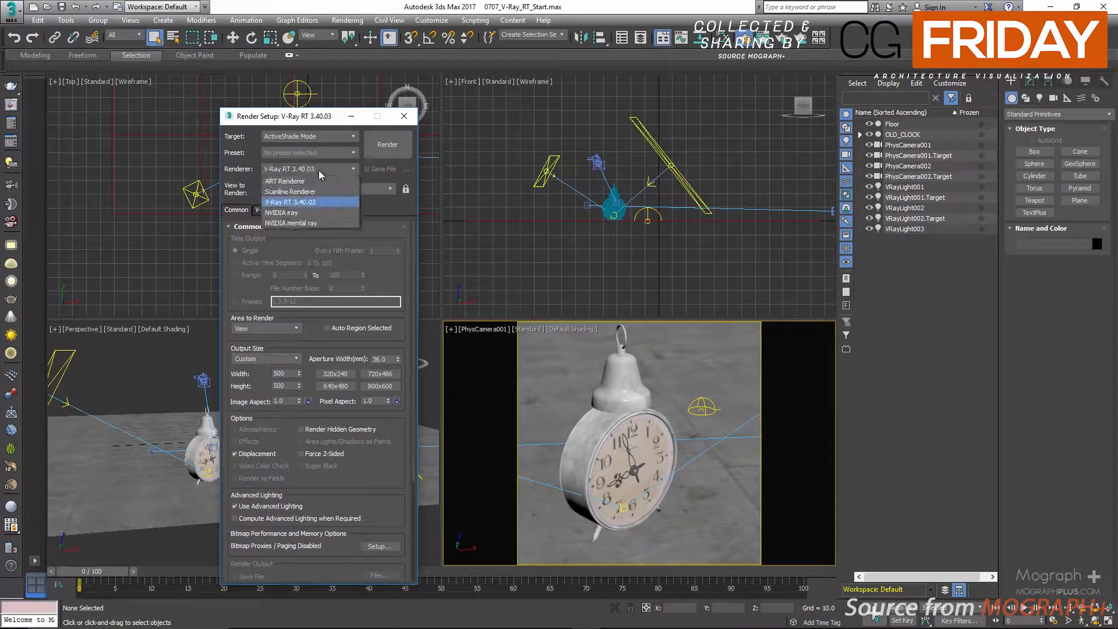
{"action": "left_click", "coordinate": [321, 201]}
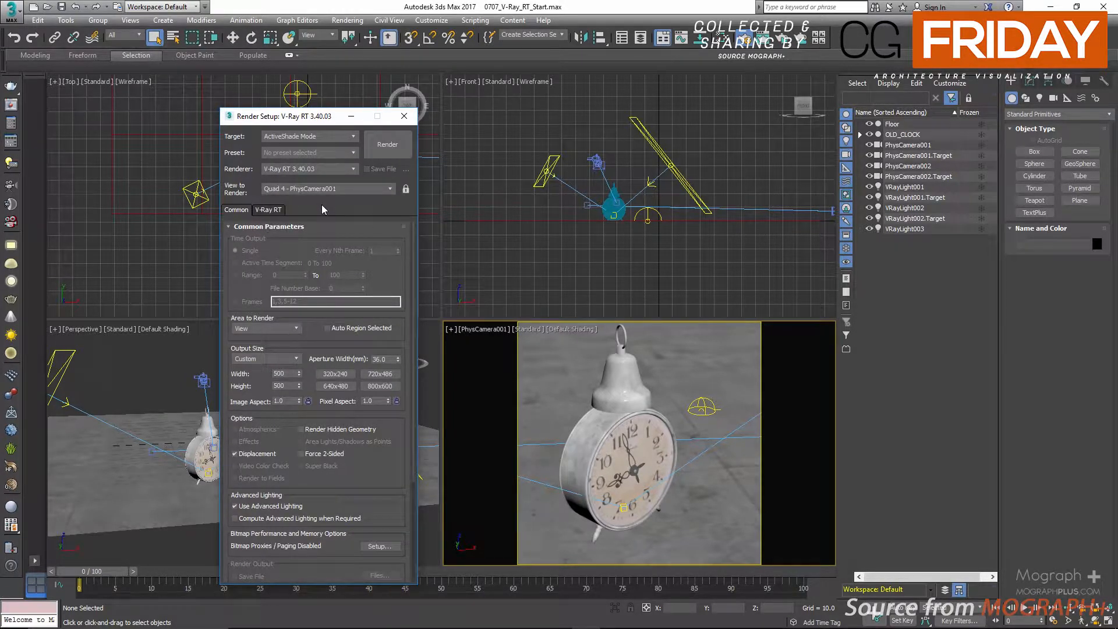
Start the V-Ray RT ActiveShade render of PhysCamera001 and place the frame buffer beside the render setup
{"action": "left_click", "coordinate": [269, 210]}
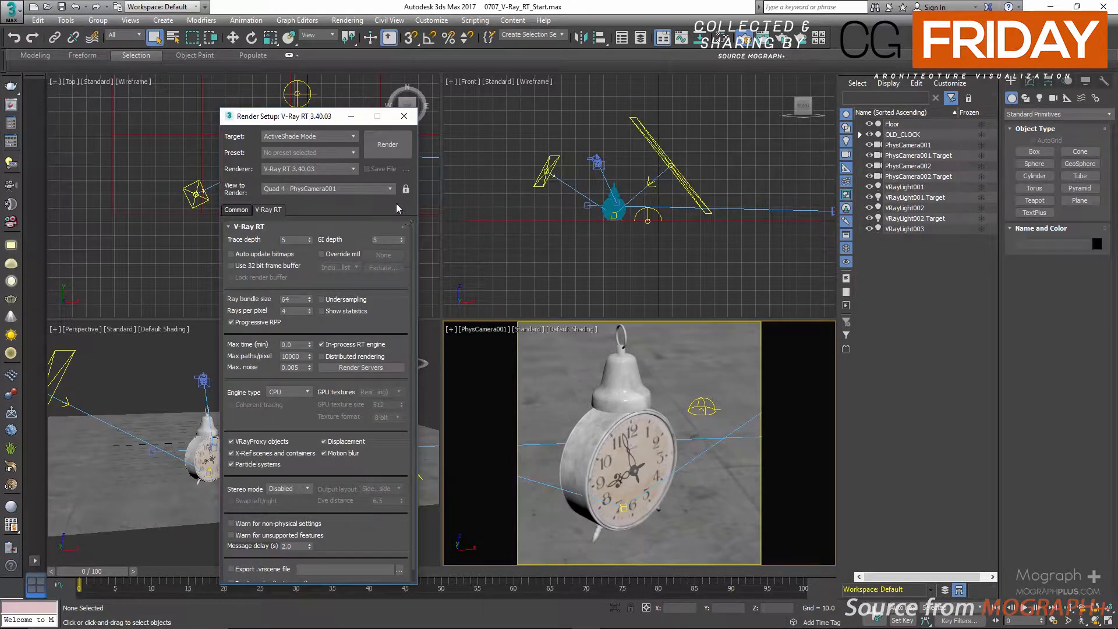
{"action": "left_click", "coordinate": [392, 152]}
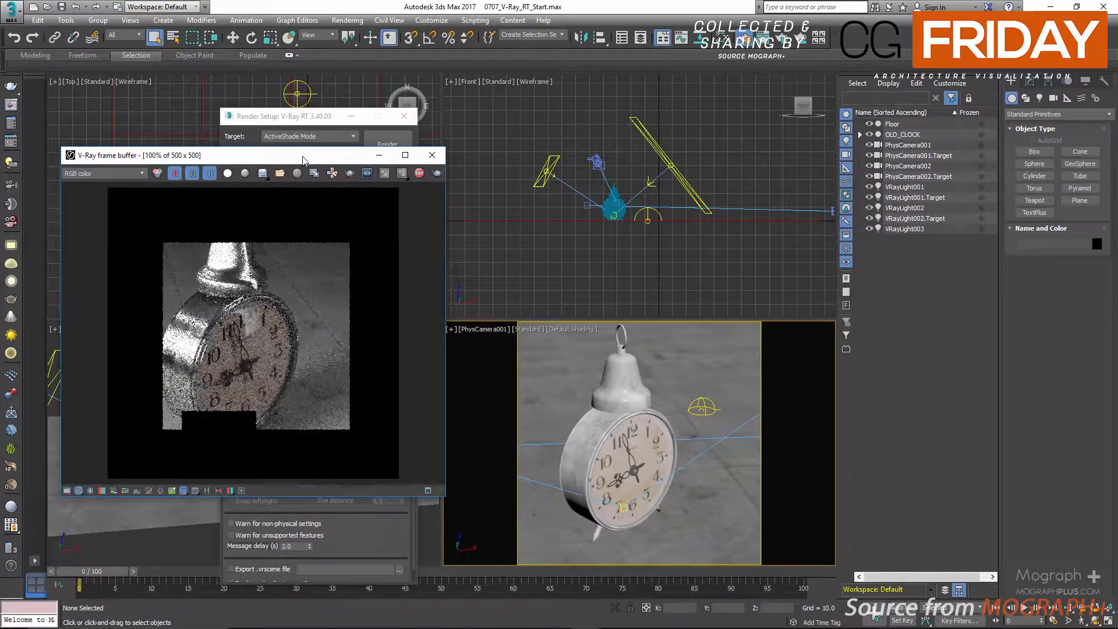
{"action": "left_click_drag", "start_coordinate": [303, 162], "coordinate": [655, 170]}
Set the VRayLight001 multiplier to 30 and its color temperature to 4500
{"action": "left_click", "coordinate": [955, 187]}
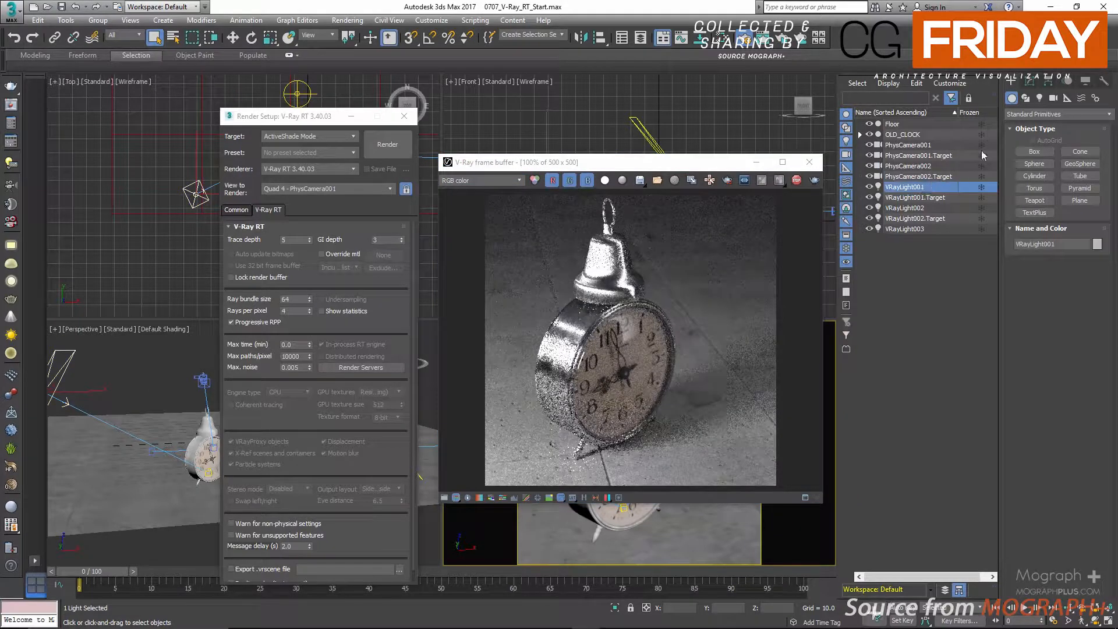
{"action": "left_click", "coordinate": [1029, 80]}
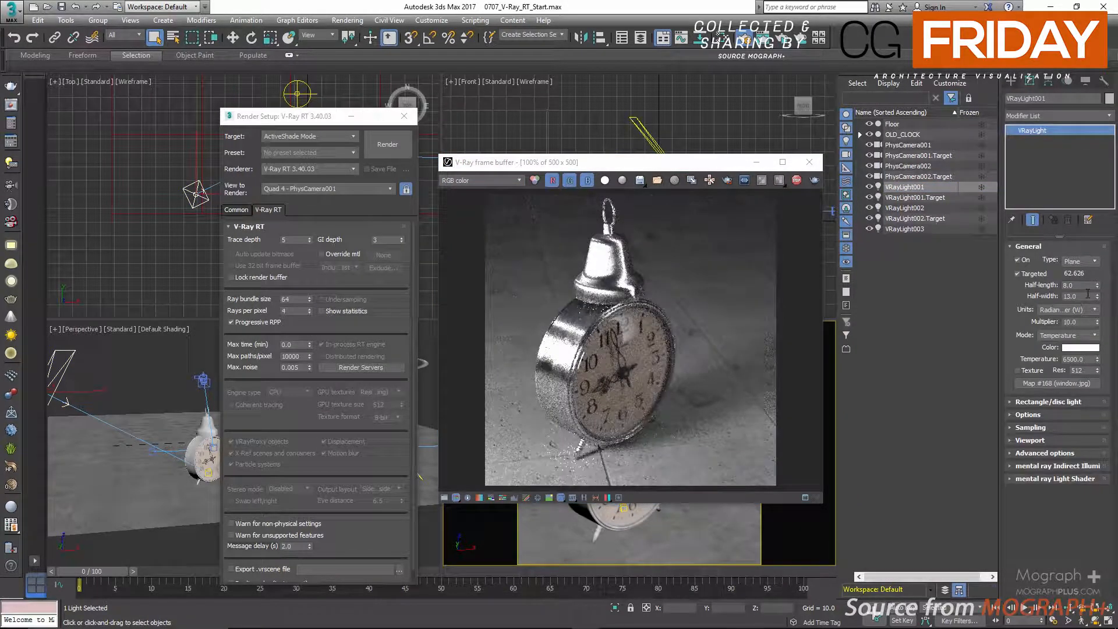
{"action": "double_click", "coordinate": [1080, 321]}
{"action": "type", "text": "30"}
{"action": "key", "text": "Return"}
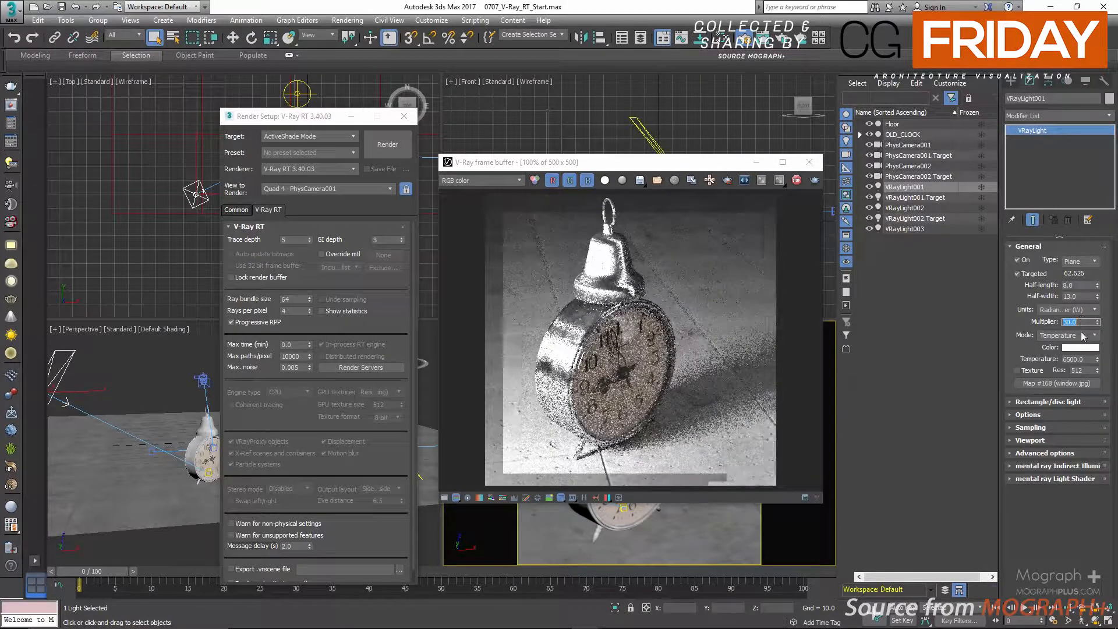
{"action": "double_click", "coordinate": [1079, 359]}
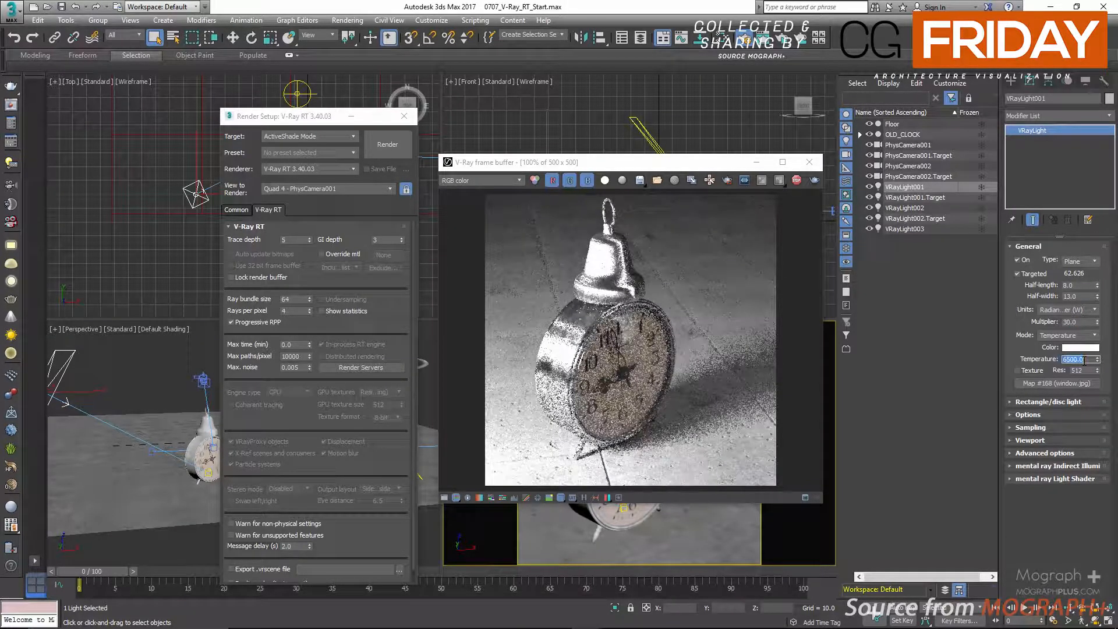
{"action": "type", "text": "4500"}
{"action": "key", "text": "Return"}
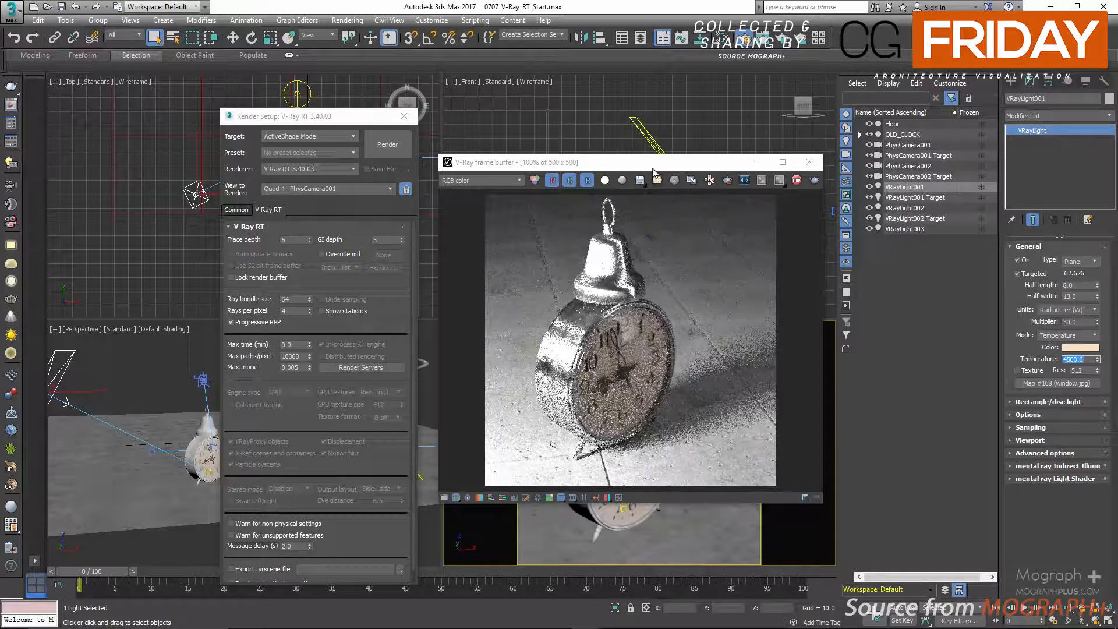
Uncover the camera view from behind the frame buffer and orbit PhysCamera001 to a lower, nearly frontal view of the clock
{"action": "left_click_drag", "start_coordinate": [656, 166], "coordinate": [483, 100]}
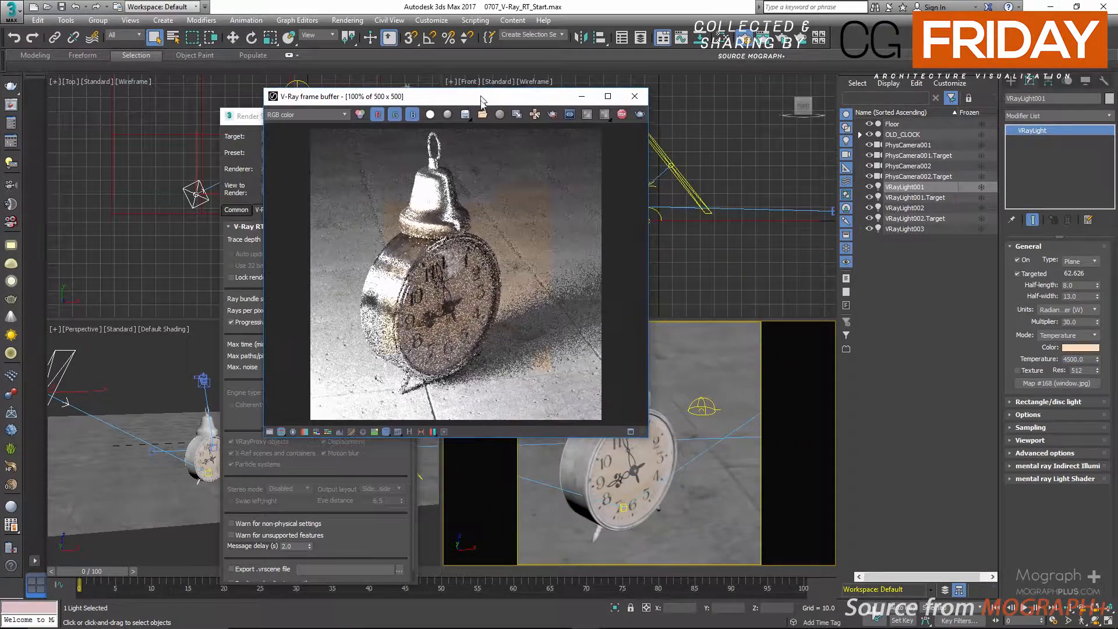
{"action": "right_click", "coordinate": [703, 406]}
{"action": "left_click", "coordinate": [594, 465]}
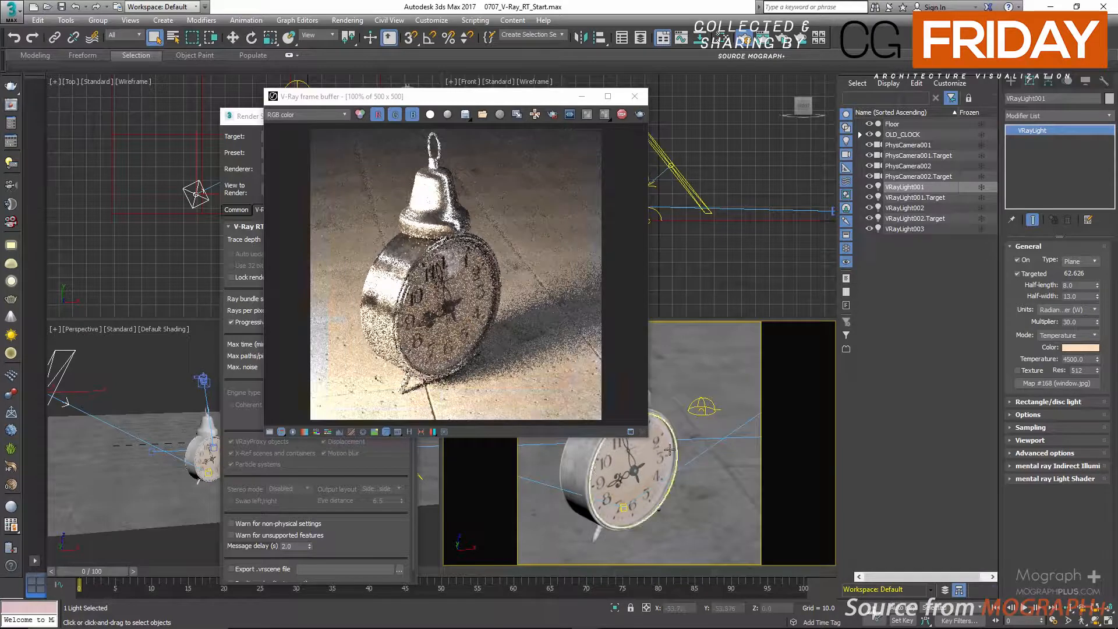
{"action": "key", "text": "ctrl+r"}
{"action": "left_click_drag", "start_coordinate": [693, 447], "coordinate": [689, 443]}
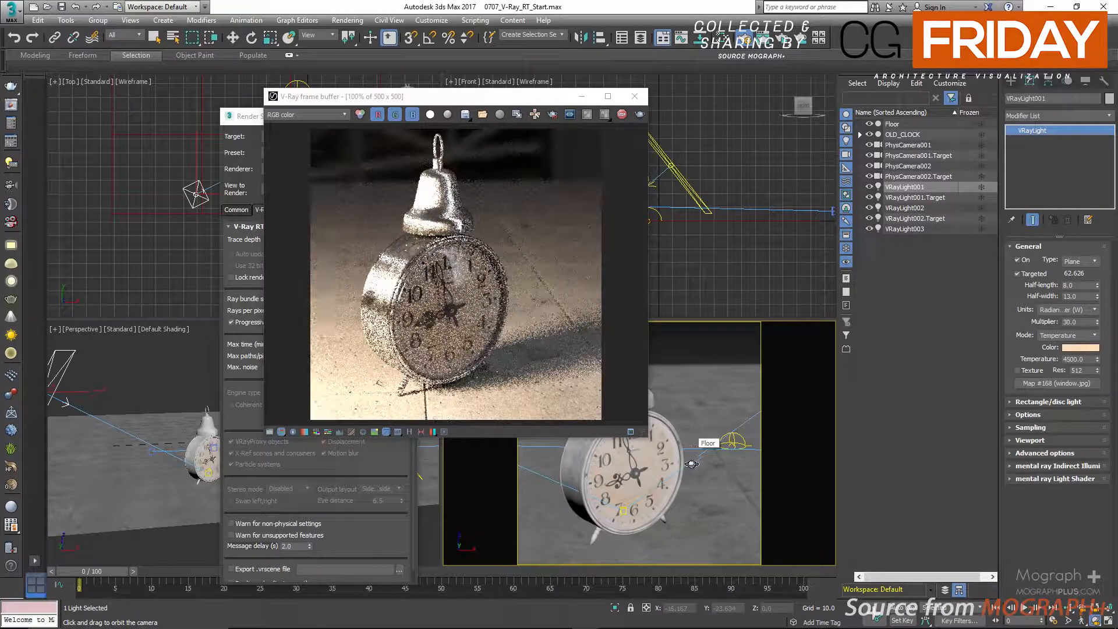
{"action": "left_click_drag", "start_coordinate": [673, 464], "coordinate": [641, 471]}
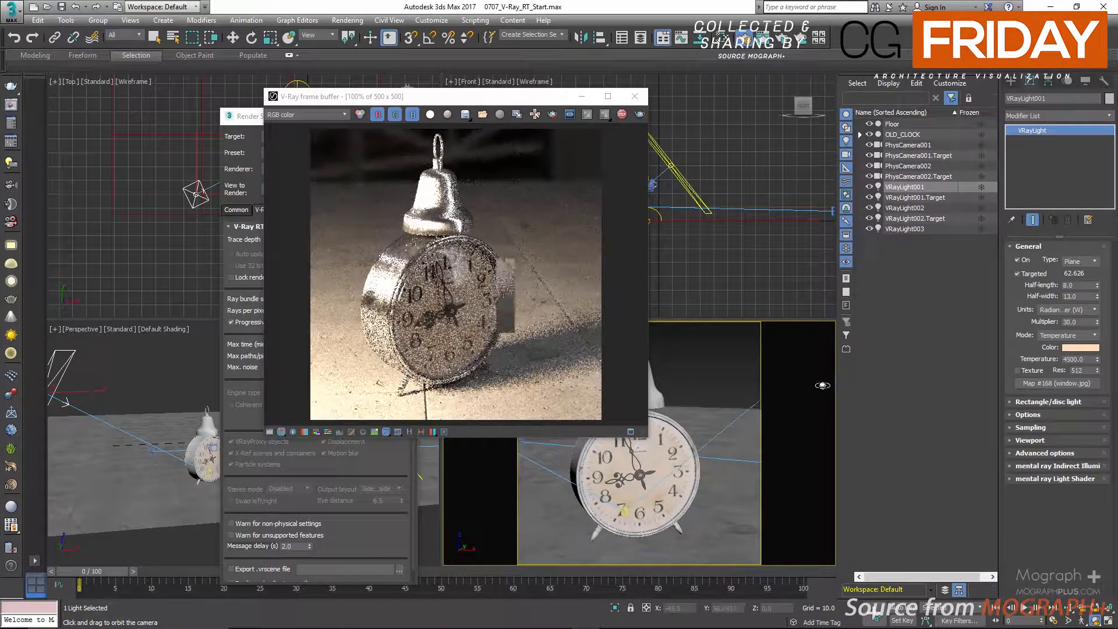
Set the VRayLight001 multiplier to 10 and its color temperature to 6500
{"action": "double_click", "coordinate": [1078, 322]}
{"action": "type", "text": "10"}
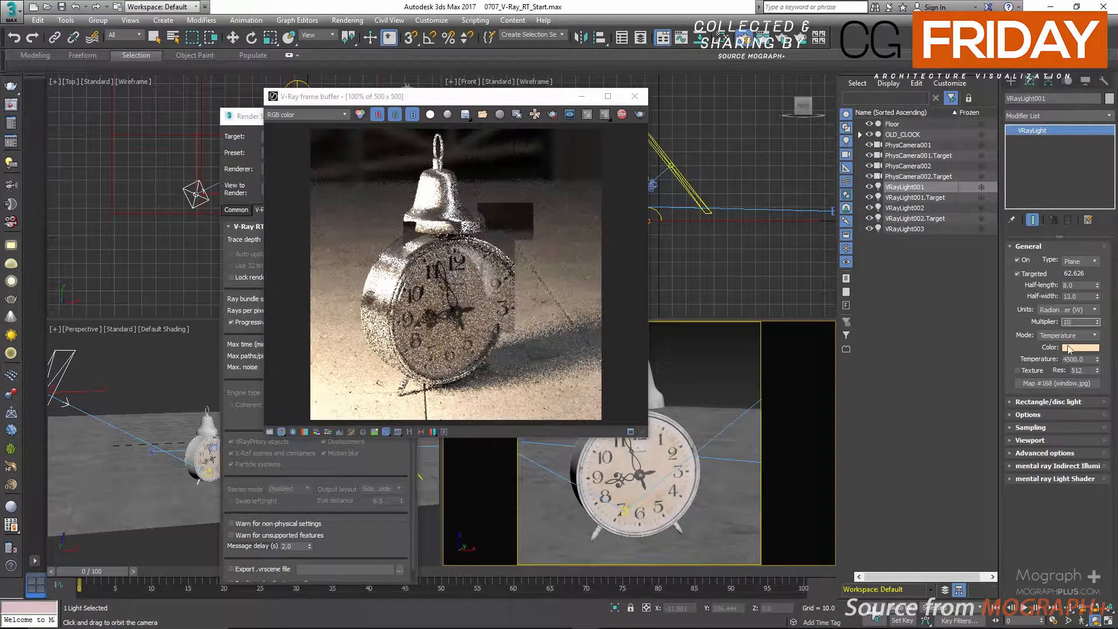
{"action": "key", "text": "Return"}
{"action": "double_click", "coordinate": [1081, 360]}
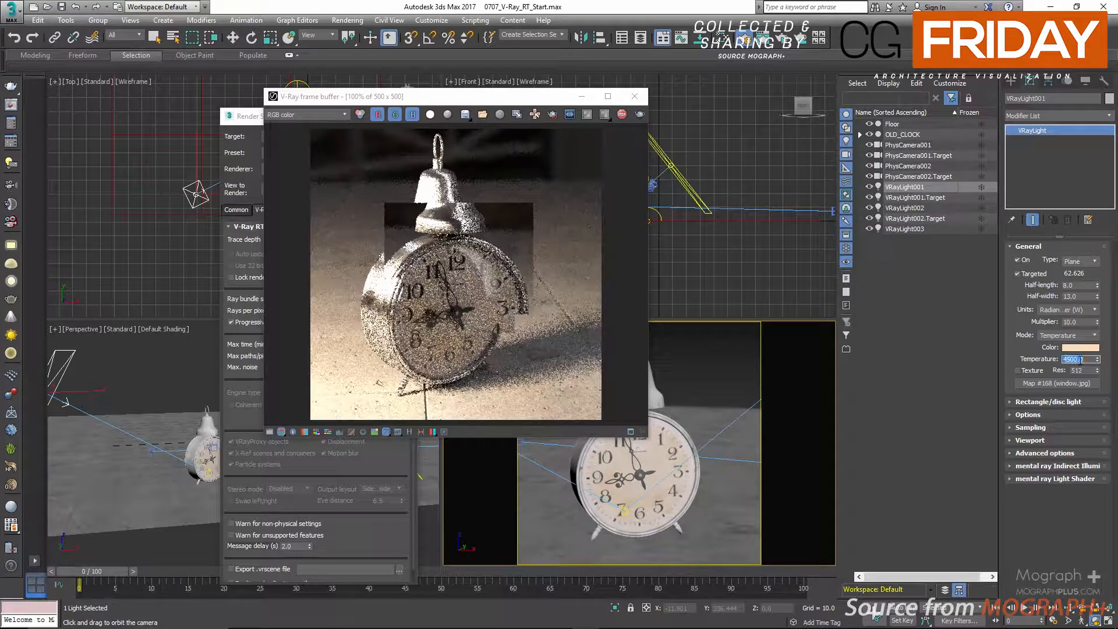
{"action": "type", "text": "6500"}
{"action": "key", "text": "Return"}
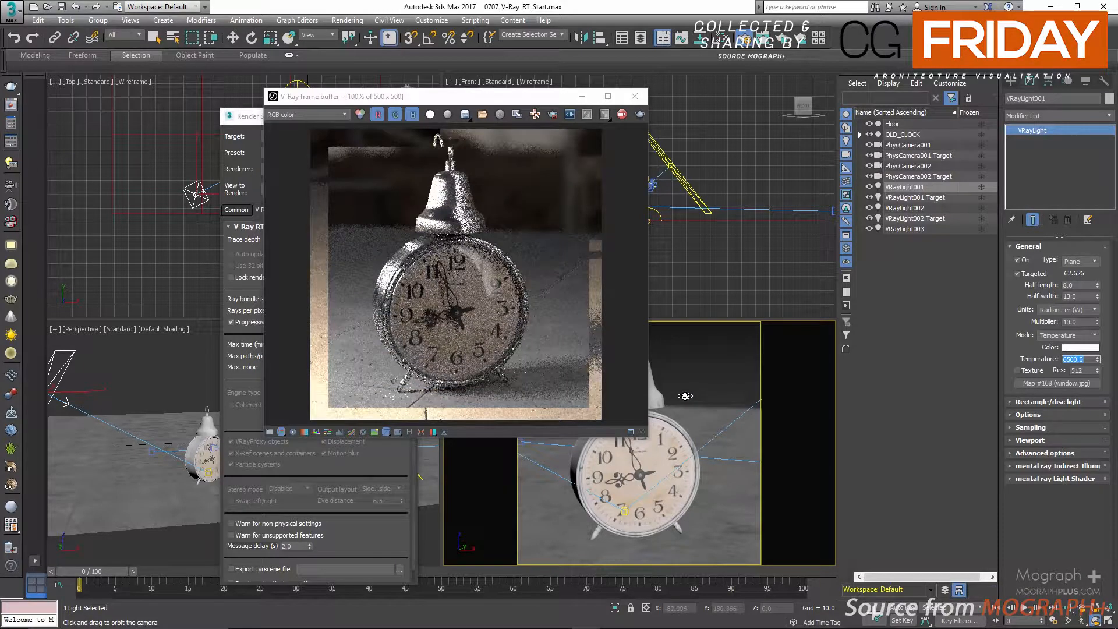
Orbit PhysCamera001 to a higher, angled view of the clock and end the ActiveShade render, closing its frame buffer
{"action": "left_click_drag", "start_coordinate": [676, 419], "coordinate": [664, 421]}
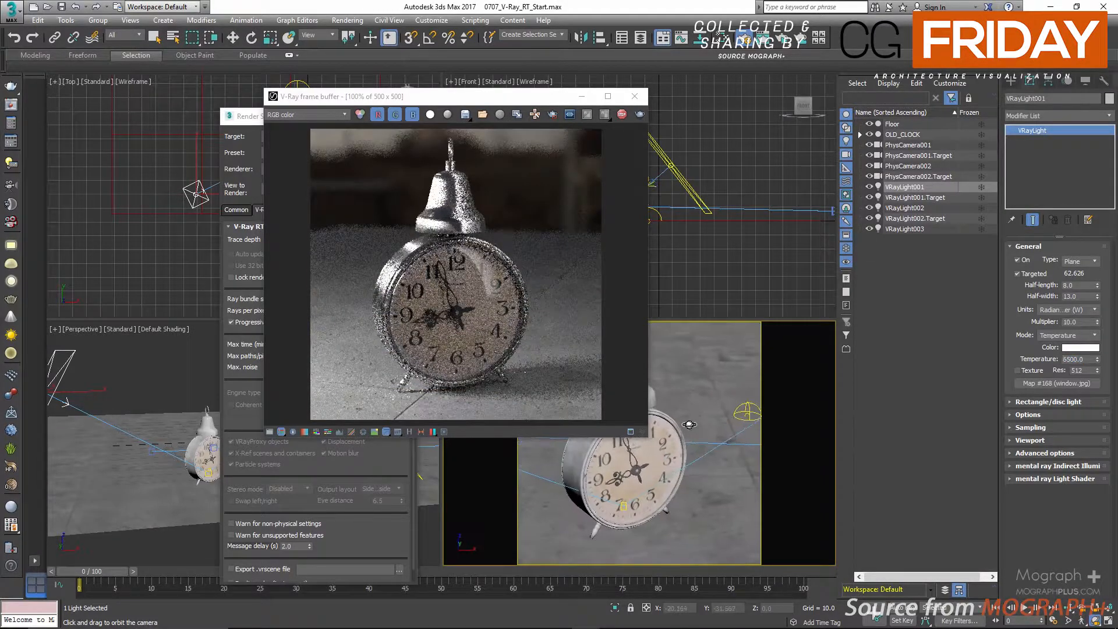
{"action": "left_click_drag", "start_coordinate": [494, 105], "coordinate": [344, 106]}
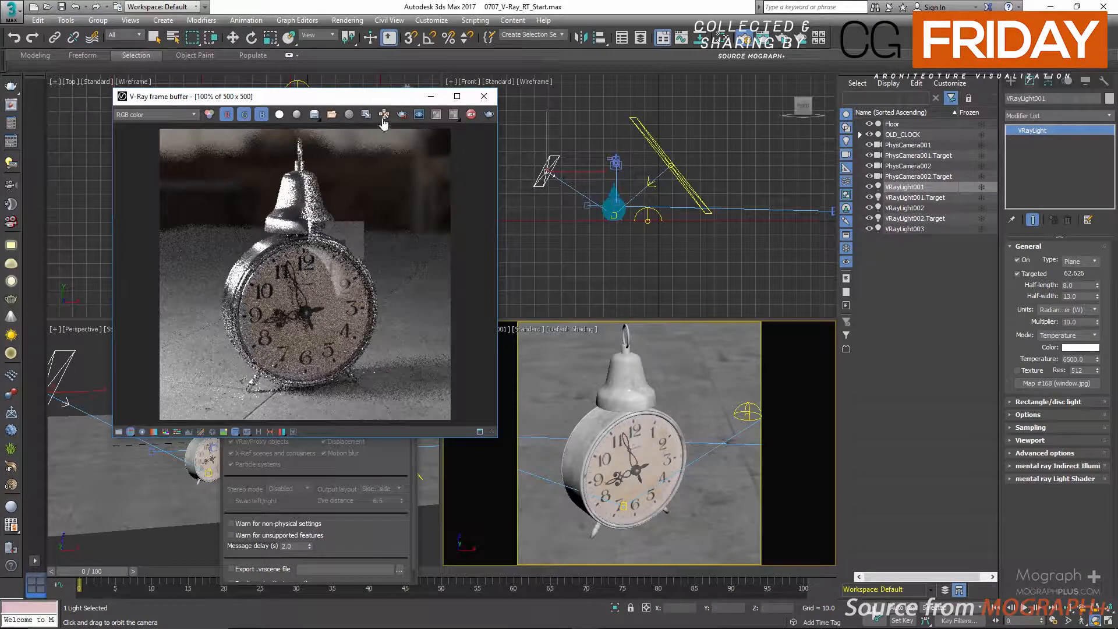
{"action": "left_click", "coordinate": [471, 114]}
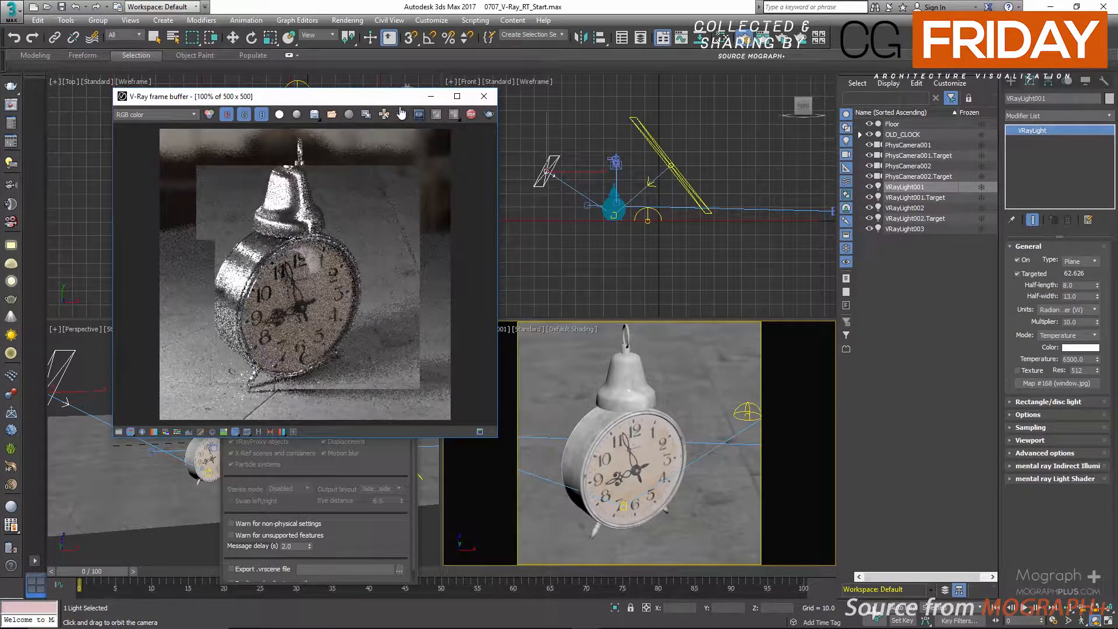
{"action": "left_click", "coordinate": [482, 104]}
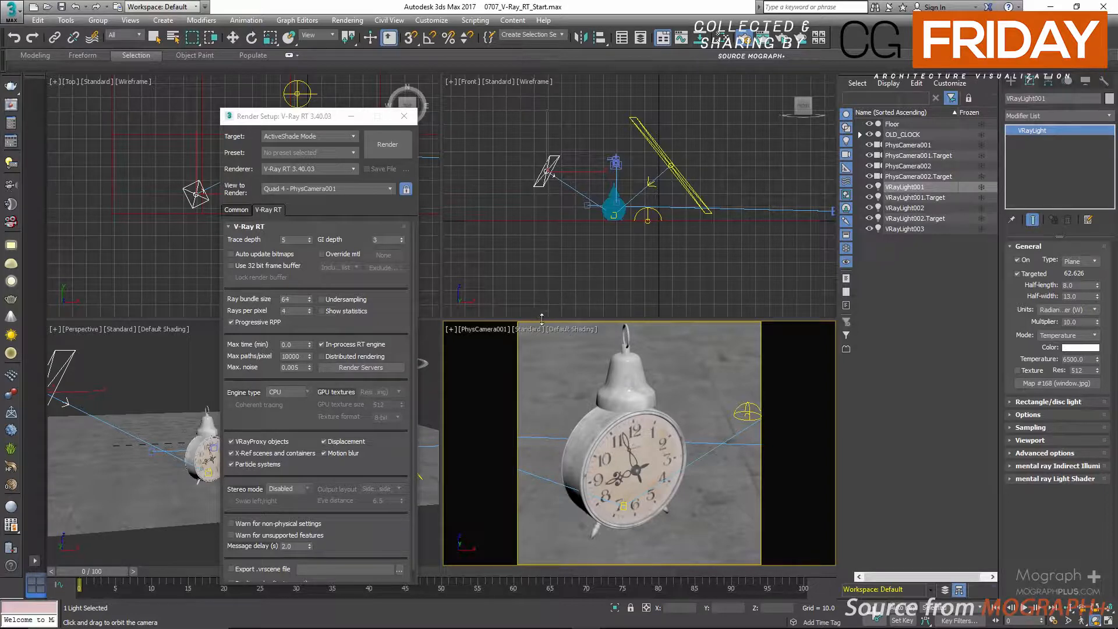
Set the V-Ray RT engine type to CUDA and start the ActiveShade render, moving the frame buffer clear of the camera view
{"action": "left_click", "coordinate": [297, 392]}
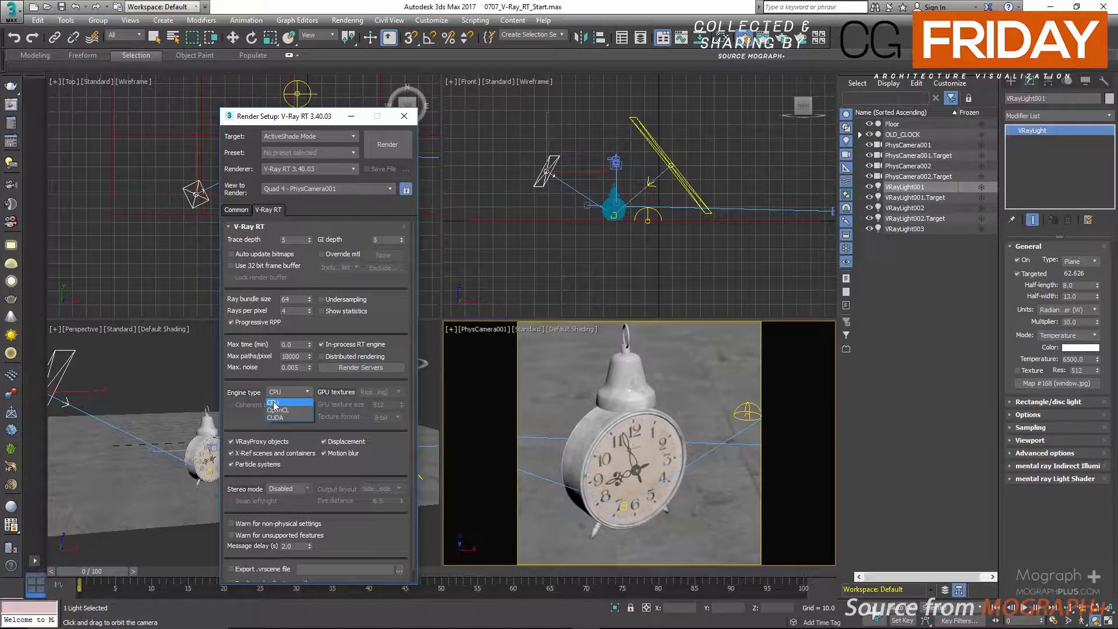
{"action": "left_click", "coordinate": [282, 418]}
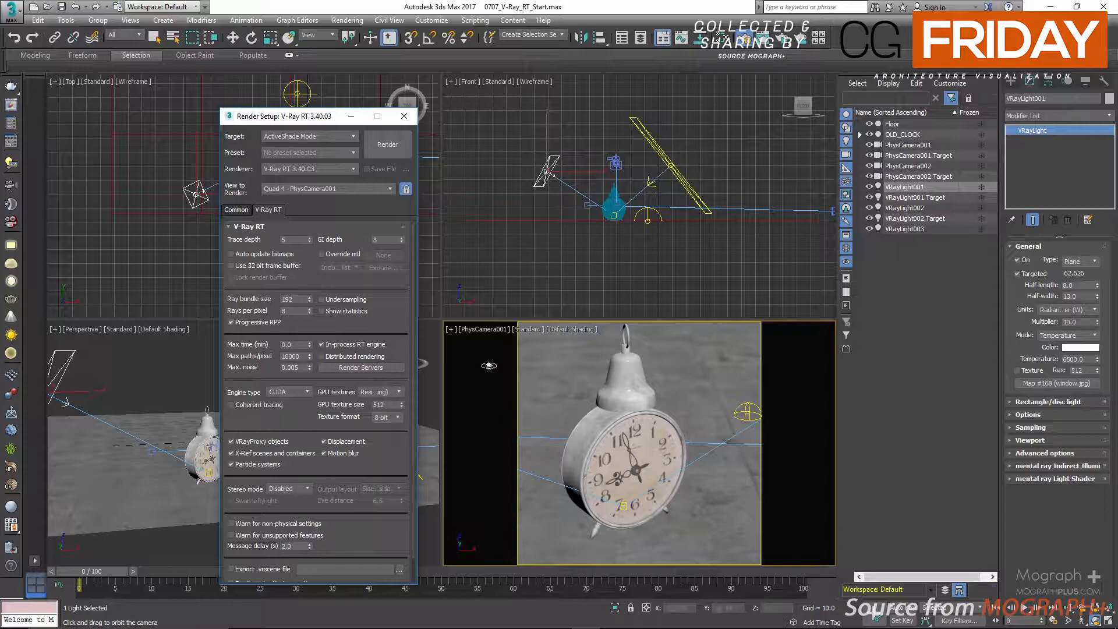
{"action": "left_click", "coordinate": [387, 144]}
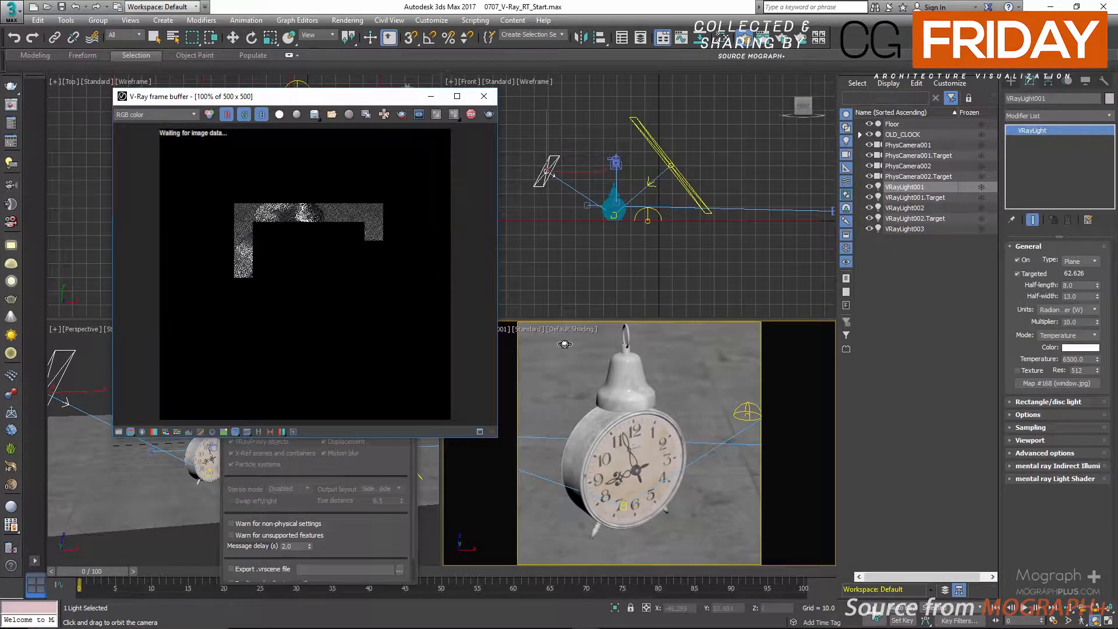
{"action": "left_click_drag", "start_coordinate": [339, 102], "coordinate": [919, 99]}
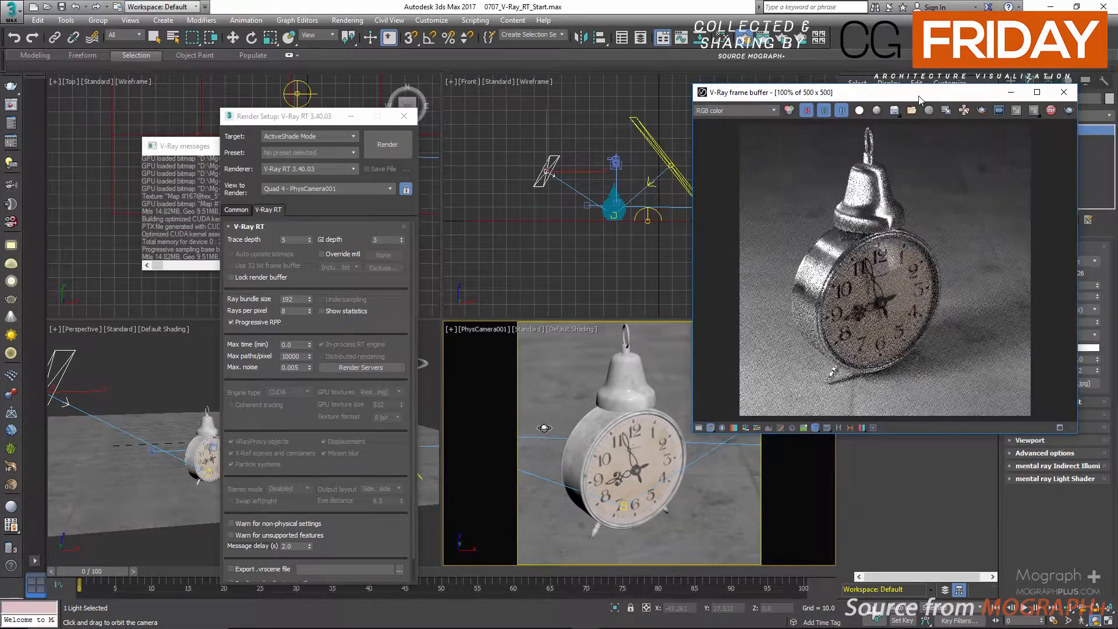
Test the CUDA preview by orbiting PhysCamera001 down to a low frontal view and around to the clock's other side
{"action": "right_click", "coordinate": [561, 397]}
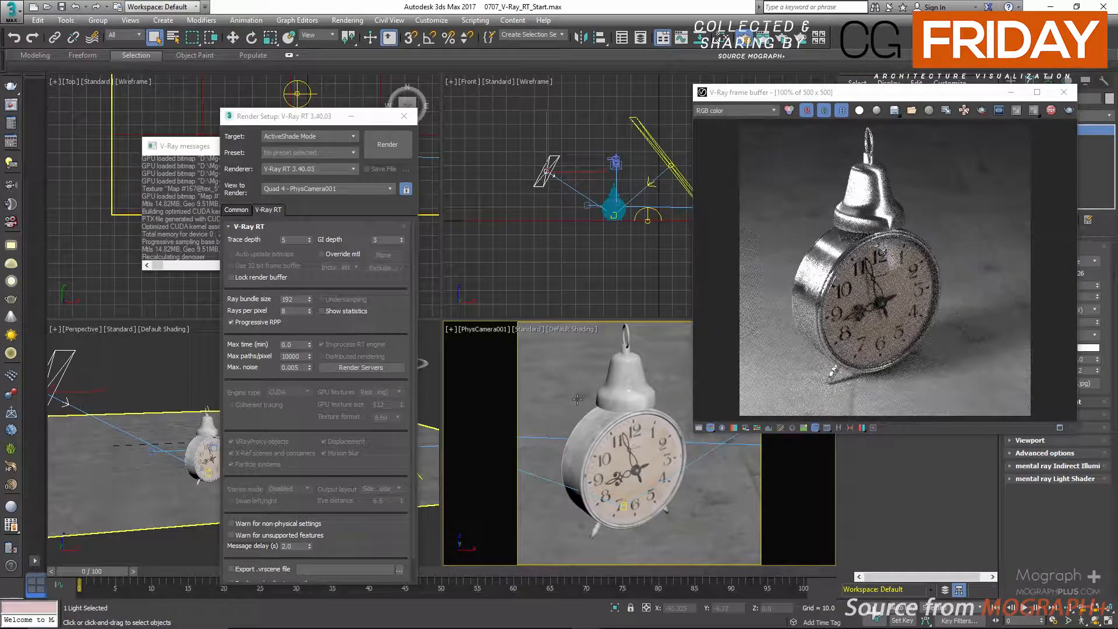
{"action": "key", "text": "ctrl+r"}
{"action": "left_click_drag", "start_coordinate": [577, 400], "coordinate": [564, 372]}
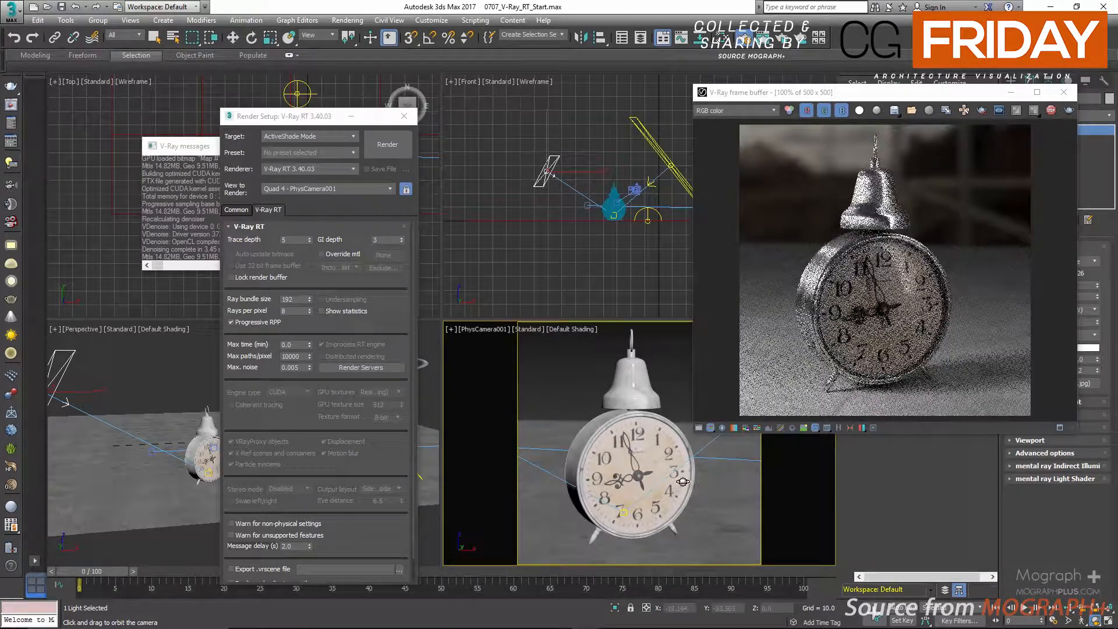
{"action": "left_click_drag", "start_coordinate": [652, 461], "coordinate": [616, 428]}
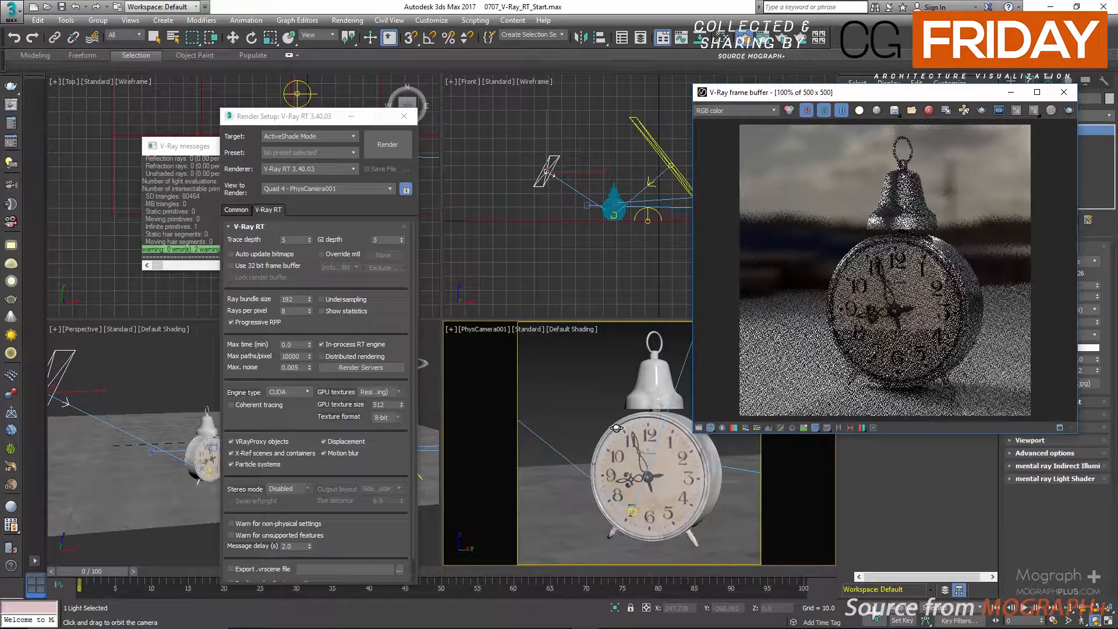
Set the V-Ray RT engine type to CPU and restart the ActiveShade render of the angled clock view
{"action": "left_click", "coordinate": [290, 392]}
{"action": "left_click", "coordinate": [289, 403]}
{"action": "left_click_drag", "start_coordinate": [616, 428], "coordinate": [583, 431]}
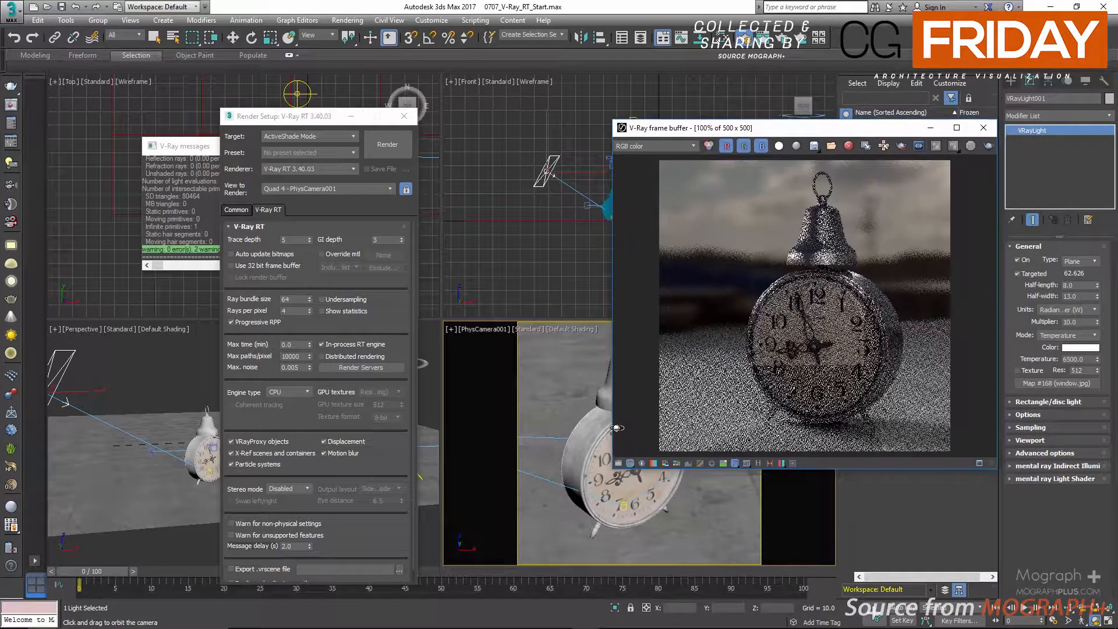
{"action": "left_click", "coordinate": [387, 145]}
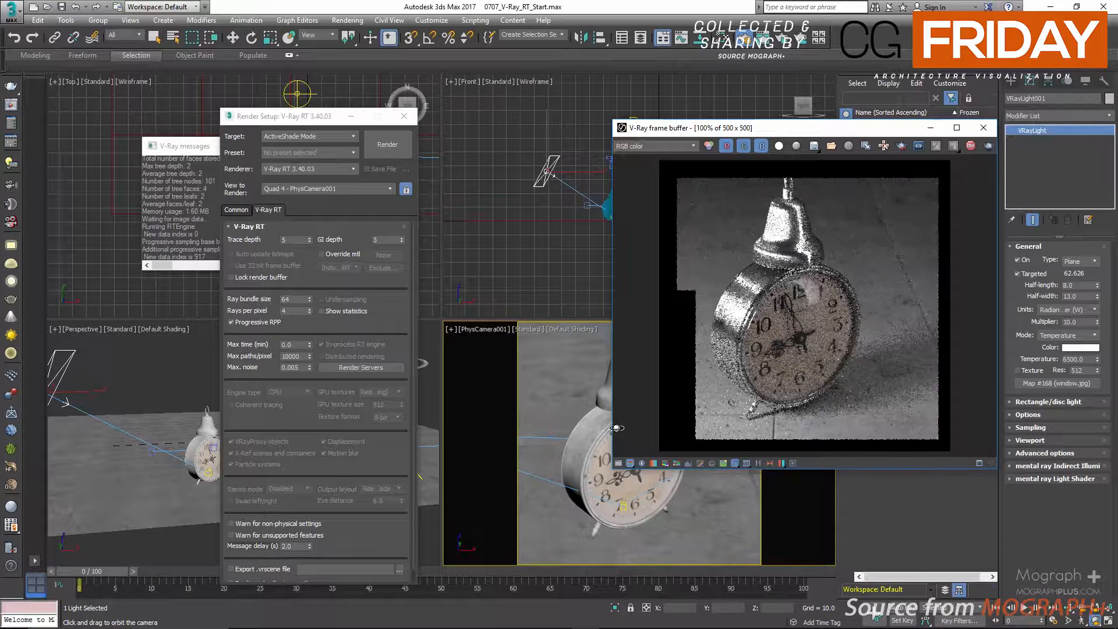
Review the trace depth and GI depth settings and try orbiting PhysCamera001 with the render buffer locked
{"action": "double_click", "coordinate": [285, 240]}
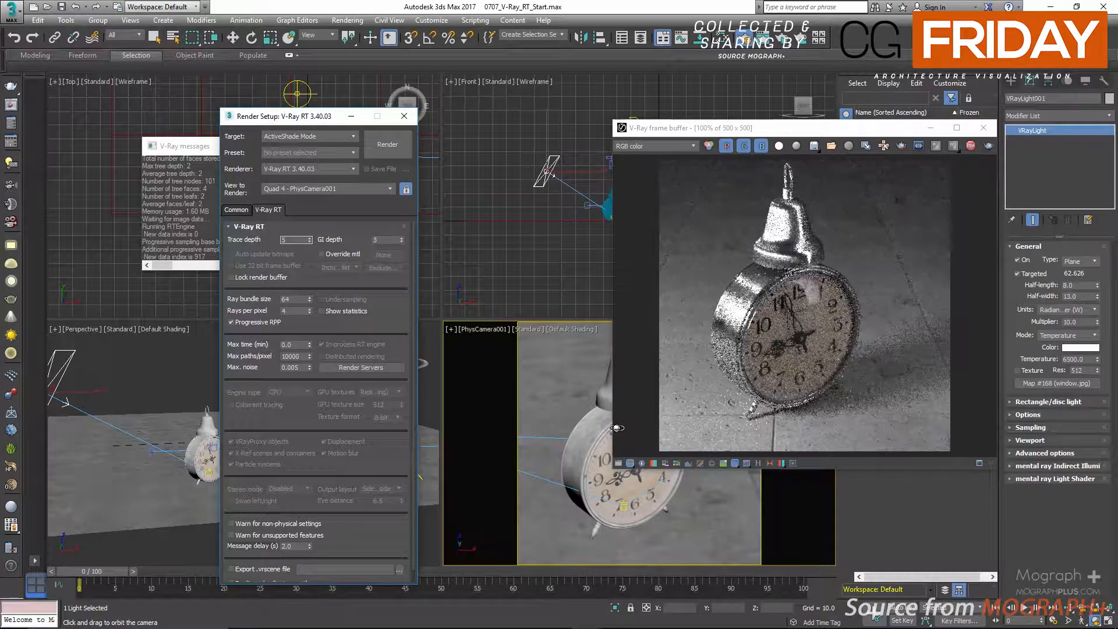
{"action": "double_click", "coordinate": [376, 240]}
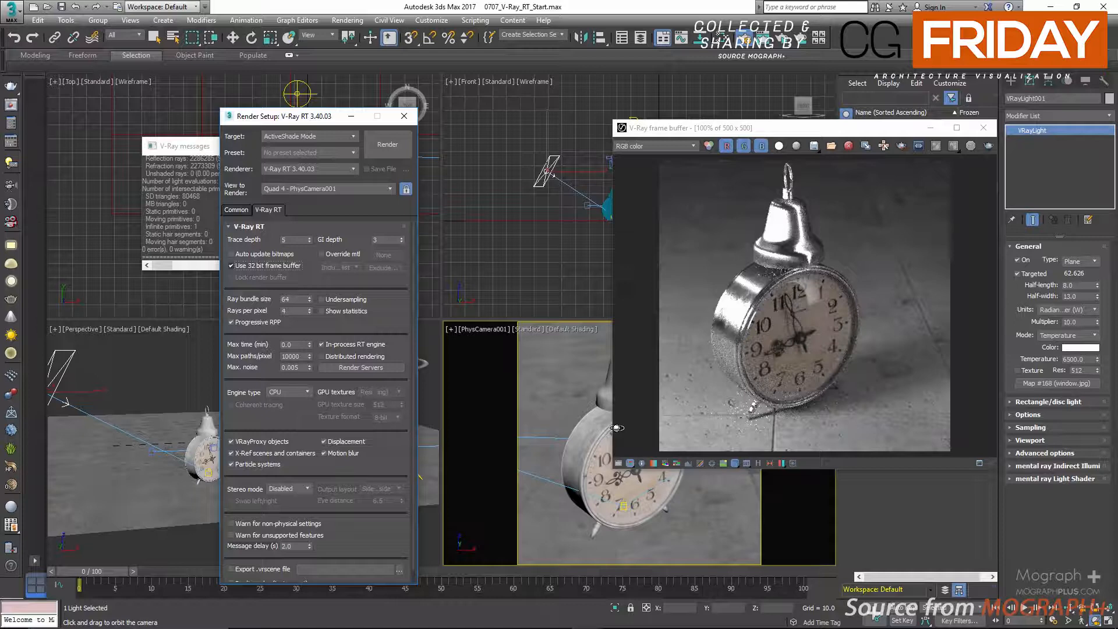
{"action": "key", "text": "space"}
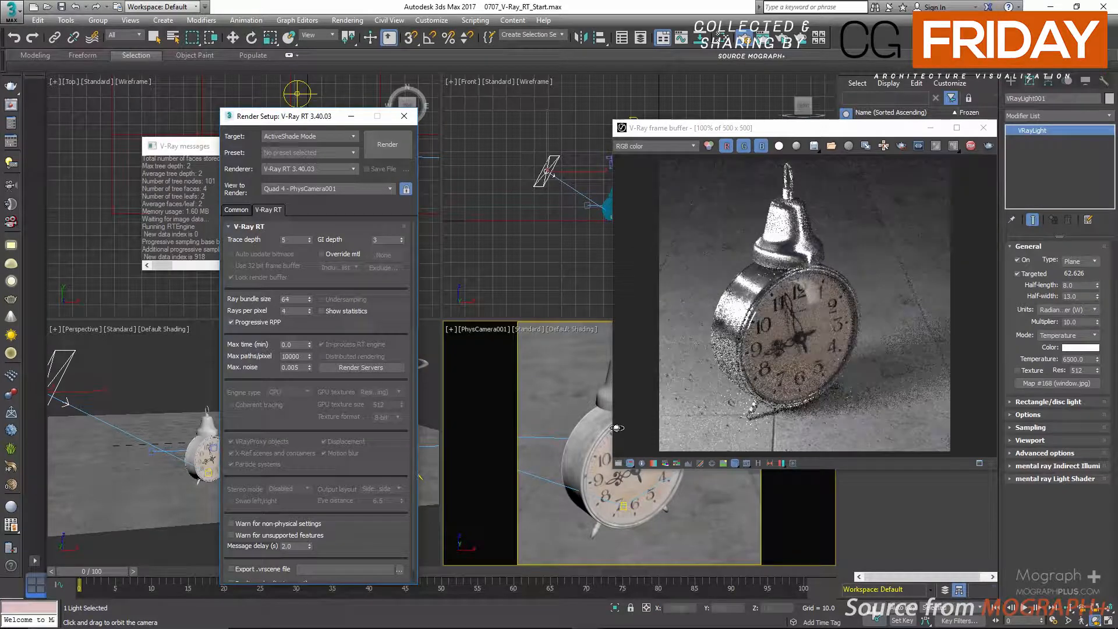
{"action": "left_click_drag", "start_coordinate": [616, 428], "coordinate": [609, 425]}
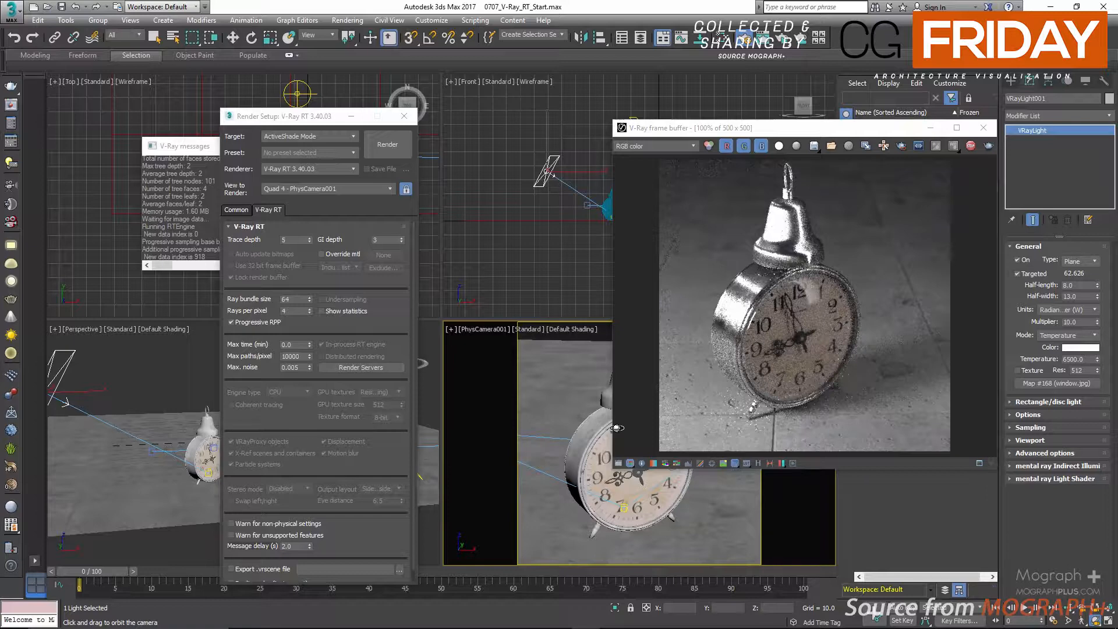
{"action": "left_click_drag", "start_coordinate": [616, 428], "coordinate": [617, 428]}
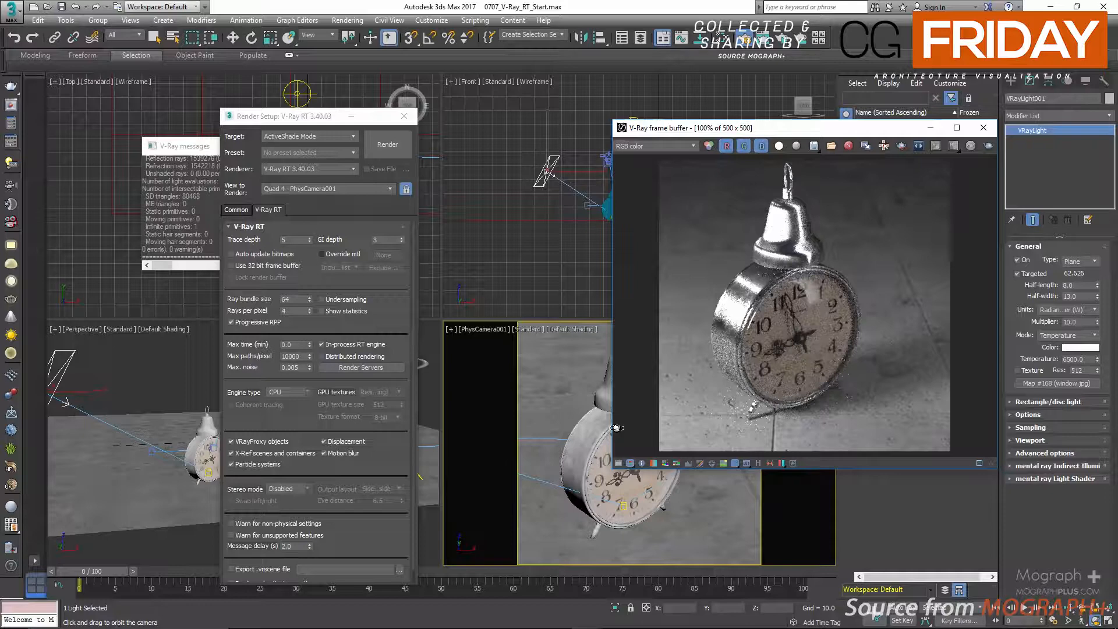
Enable the V-Ray RT material override and assign a new material to it
{"action": "left_click", "coordinate": [322, 254]}
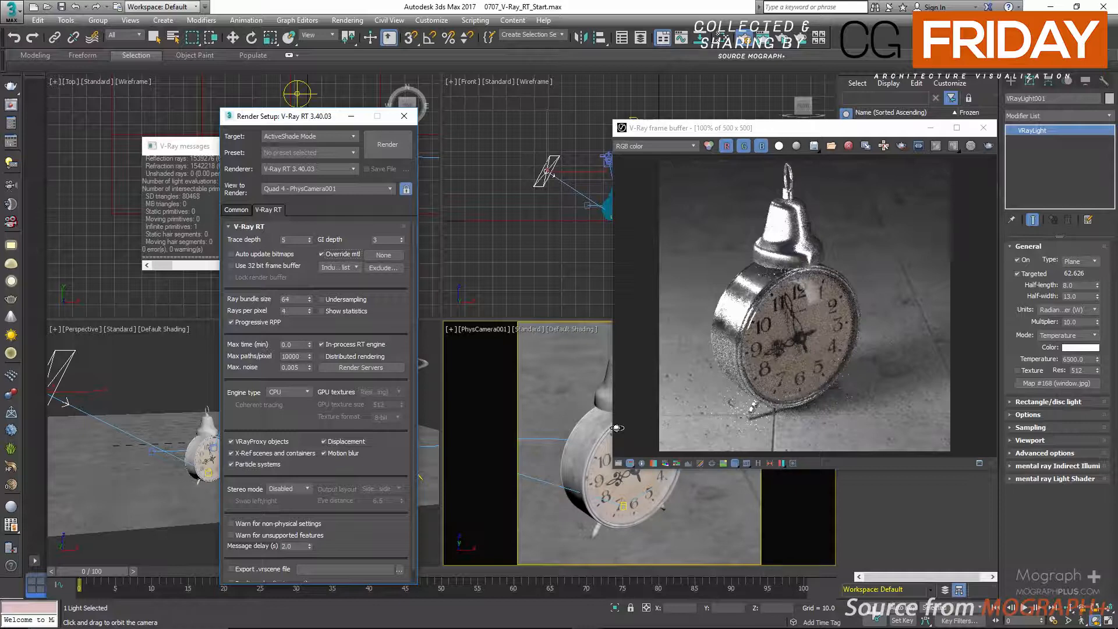
{"action": "left_click", "coordinate": [384, 256]}
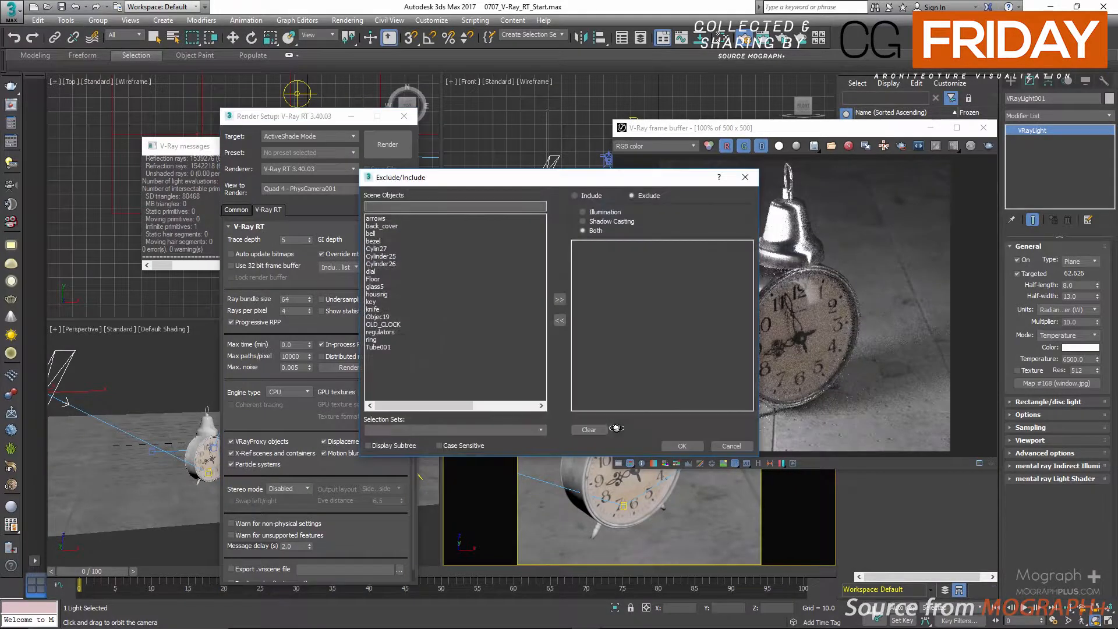
{"action": "left_click", "coordinate": [746, 177]}
{"action": "left_click", "coordinate": [383, 255]}
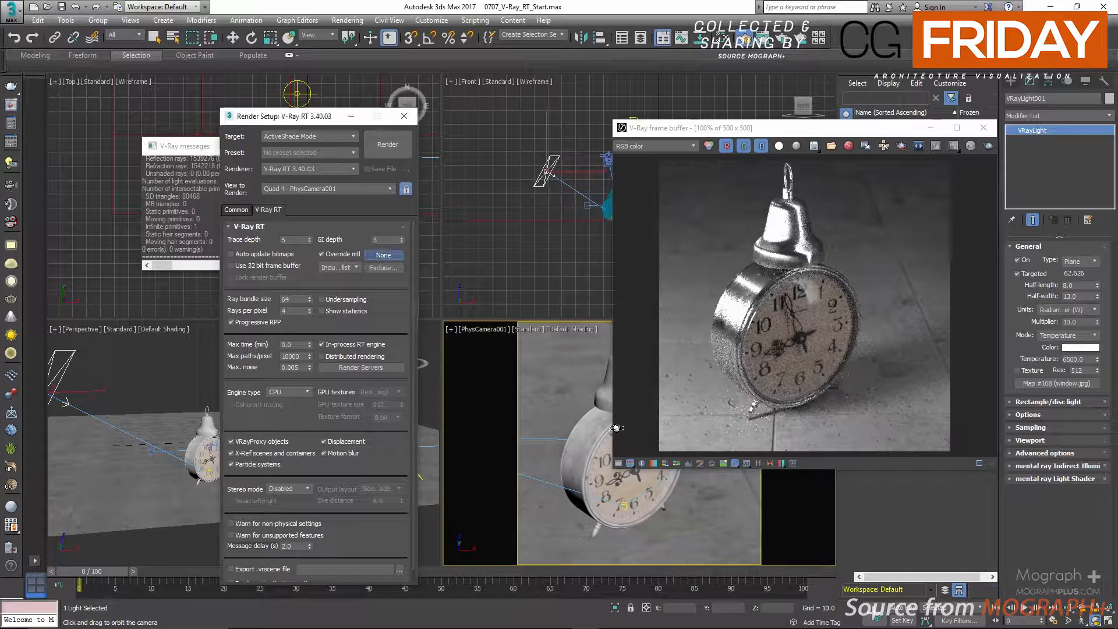
{"action": "double_click", "coordinate": [304, 304]}
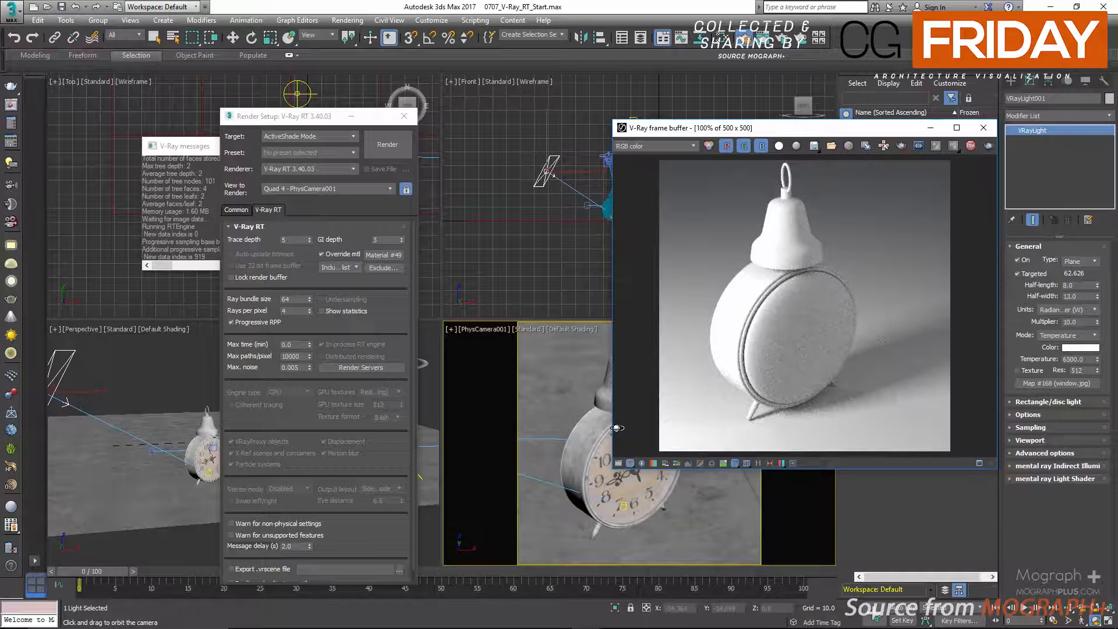
Uncover the scene object list and disable depth of field on PhysCamera001
{"action": "left_click_drag", "start_coordinate": [815, 128], "coordinate": [654, 131]}
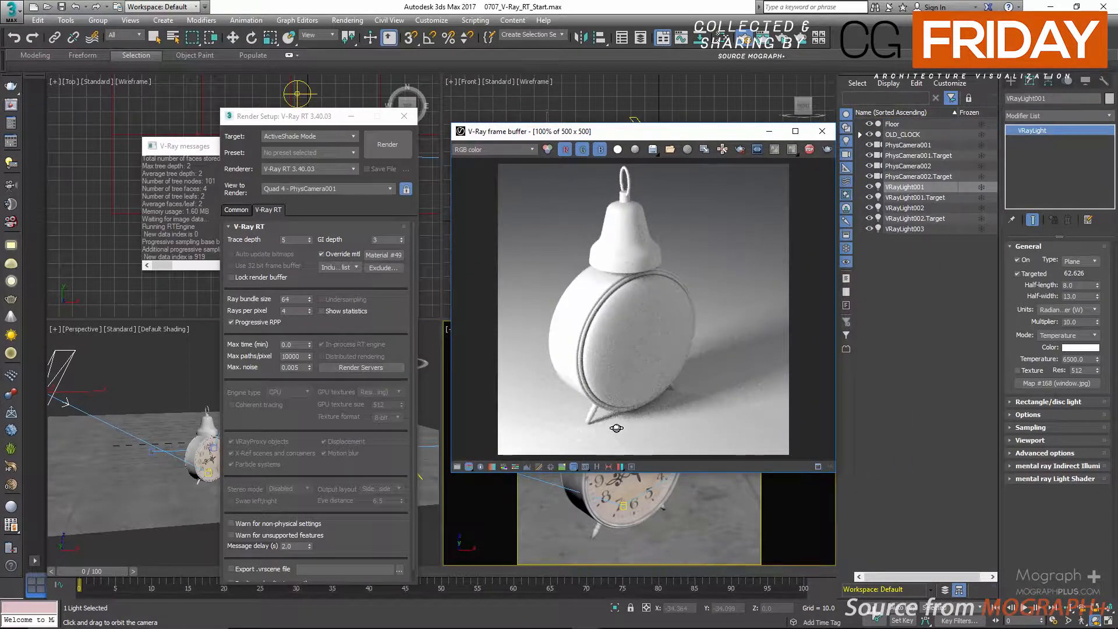
{"action": "mouse_move", "coordinate": [654, 131]}
{"action": "left_mouse_down"}
{"action": "mouse_move", "coordinate": [736, 128]}
{"action": "mouse_move", "coordinate": [667, 142]}
{"action": "left_mouse_up"}
{"action": "left_click", "coordinate": [909, 145]}
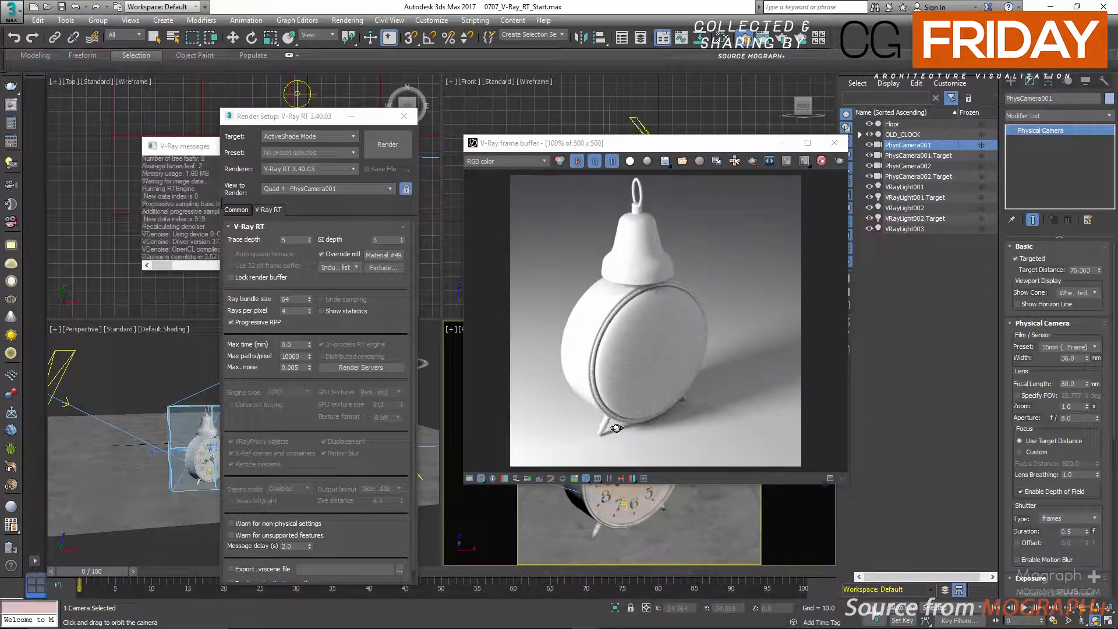
{"action": "left_click", "coordinate": [1021, 492]}
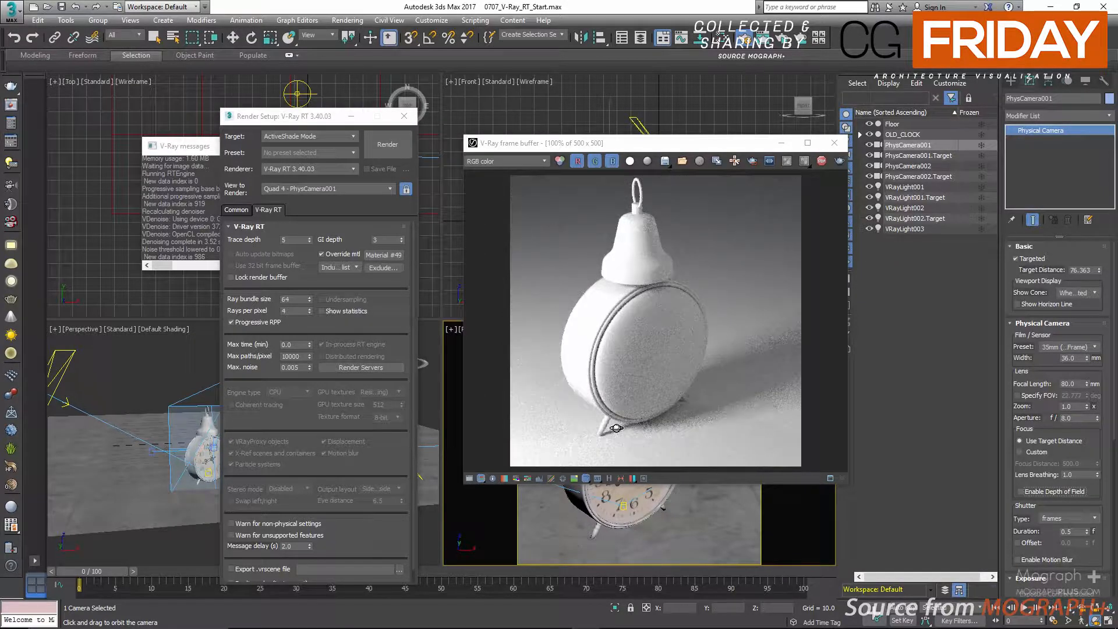
Try ray bundle sizes of 128 and 256 in the running render, and return the value to 64
{"action": "double_click", "coordinate": [286, 299]}
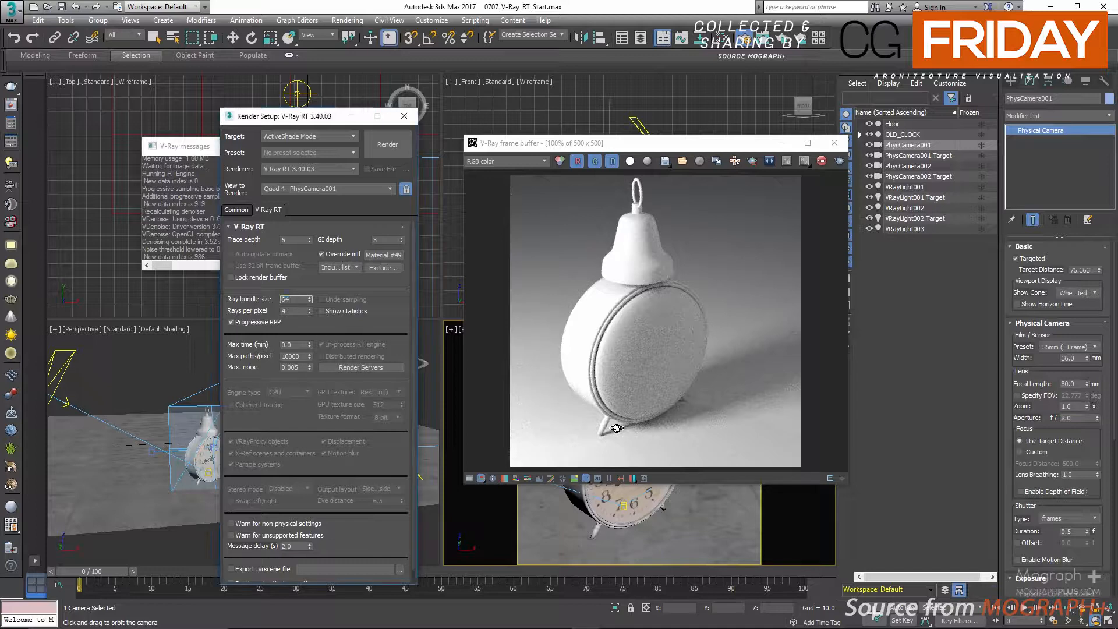
{"action": "type", "text": "128"}
{"action": "key", "text": "Return"}
{"action": "type", "text": "256"}
{"action": "key", "text": "Return"}
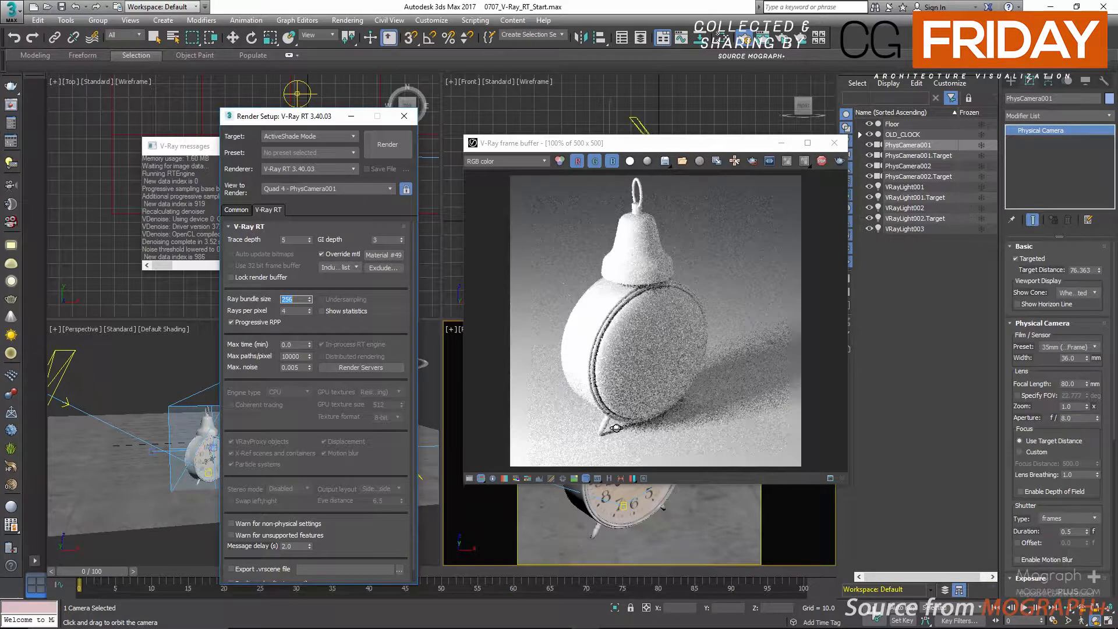
{"action": "type", "text": "64"}
{"action": "key", "text": "Return"}
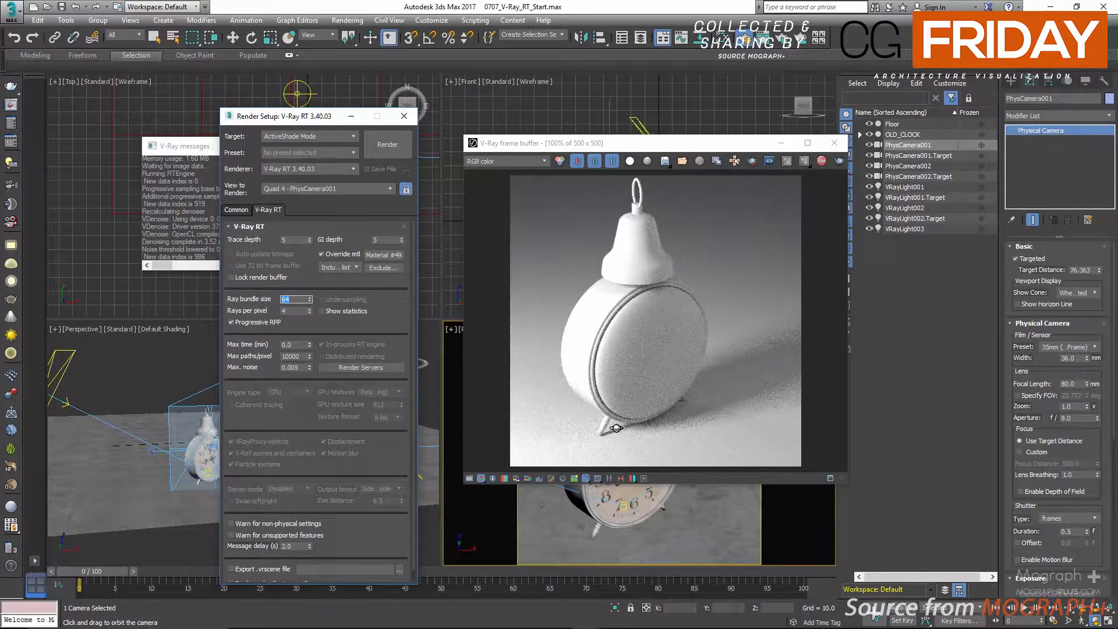
{"action": "left_click_drag", "start_coordinate": [659, 142], "coordinate": [687, 163]}
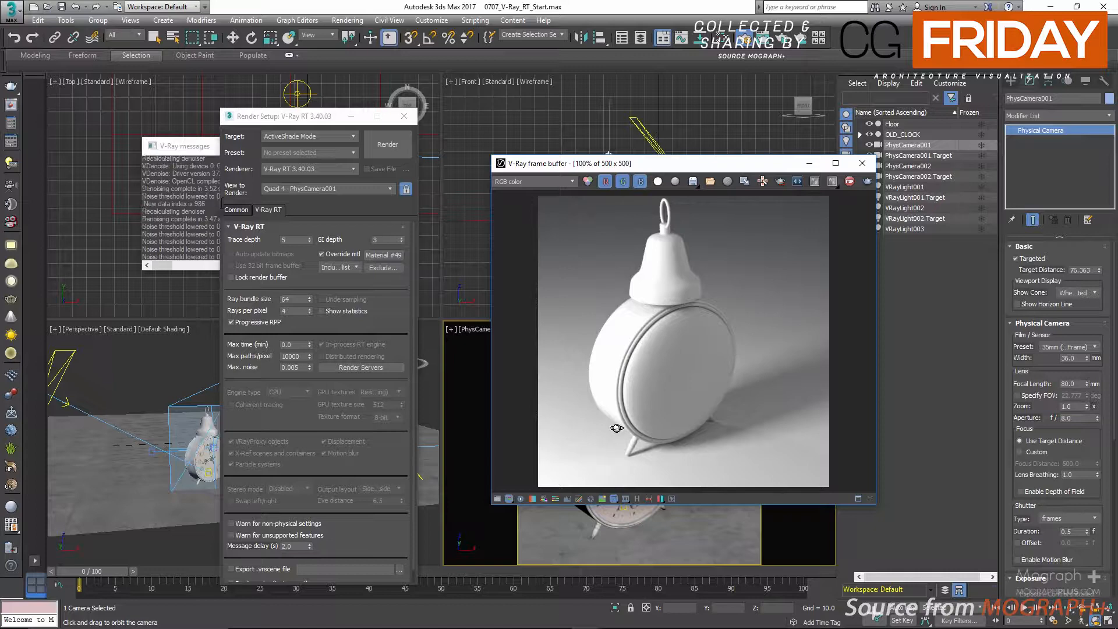
Review the rays per pixel setting and test the render with Progressive RPP disabled, stopping it after the comparison
{"action": "double_click", "coordinate": [288, 311]}
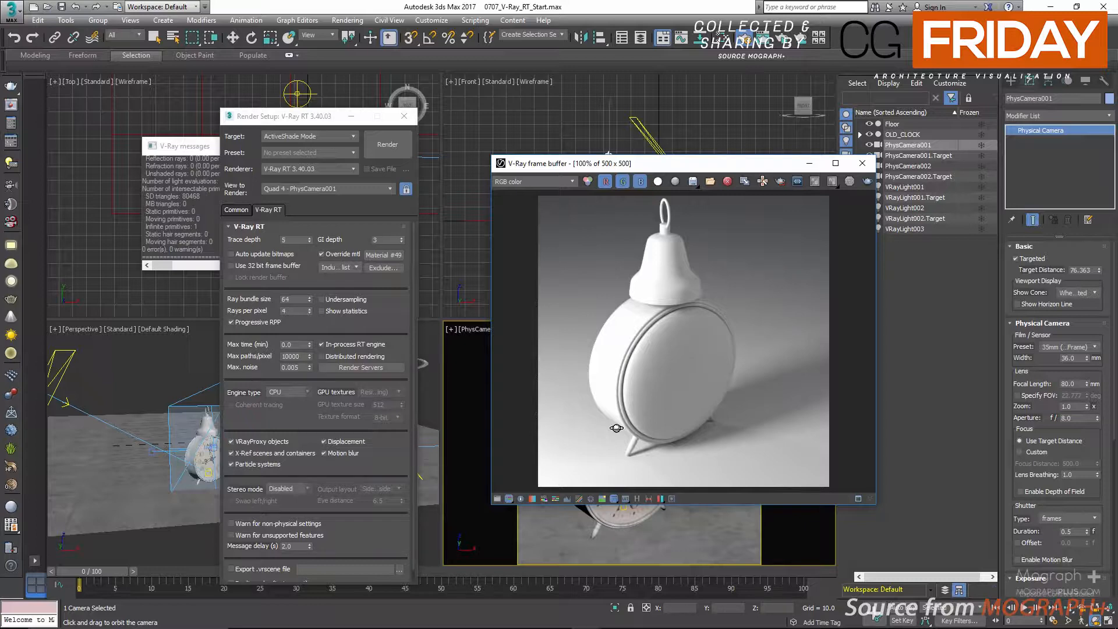
{"action": "left_click", "coordinate": [231, 322]}
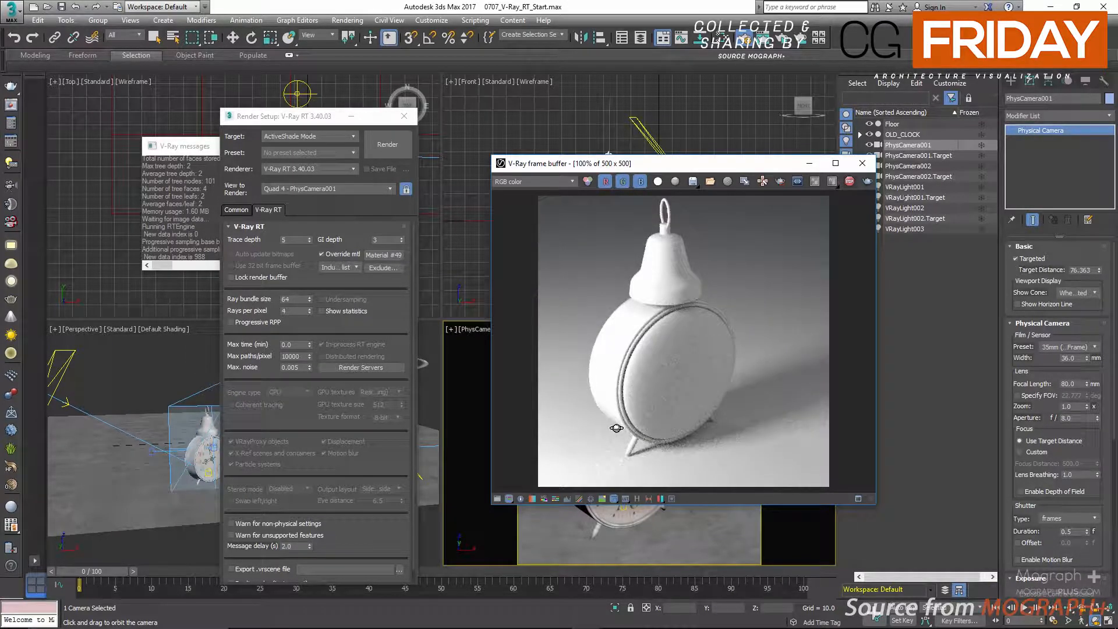
{"action": "left_click", "coordinate": [850, 181]}
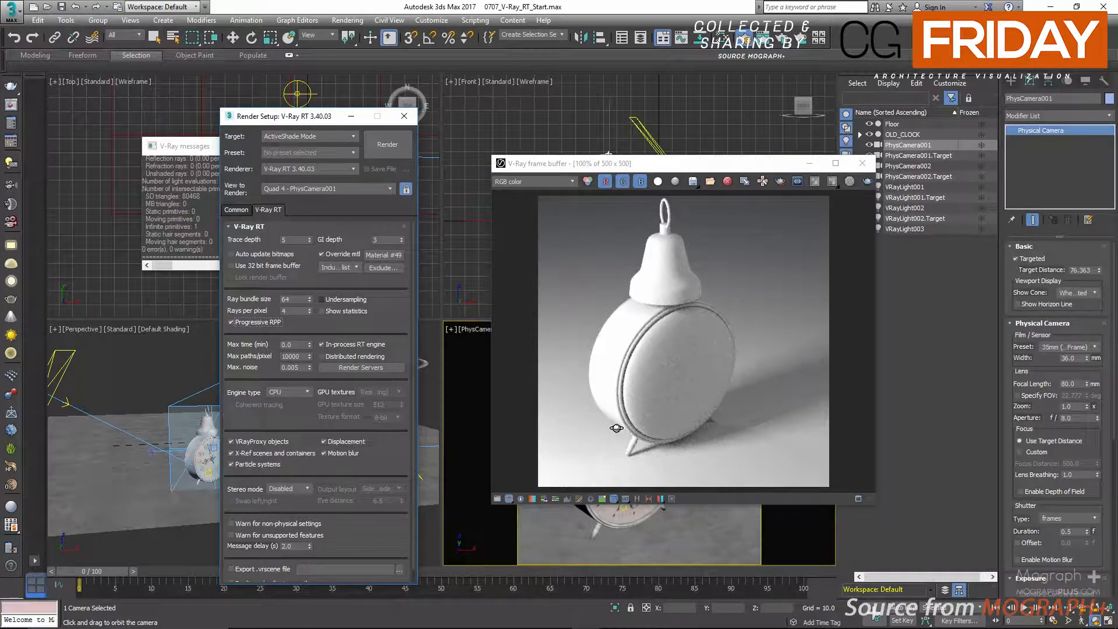
Enable undersampling and restart the ActiveShade render to preview its effect
{"action": "left_click", "coordinate": [322, 299]}
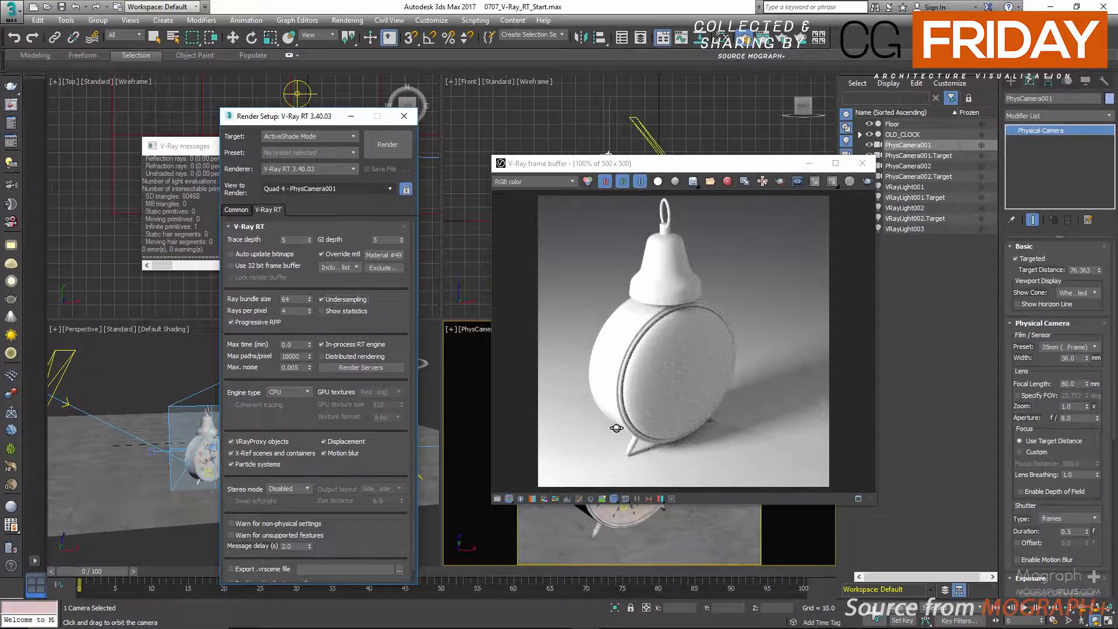
{"action": "left_click", "coordinate": [387, 144]}
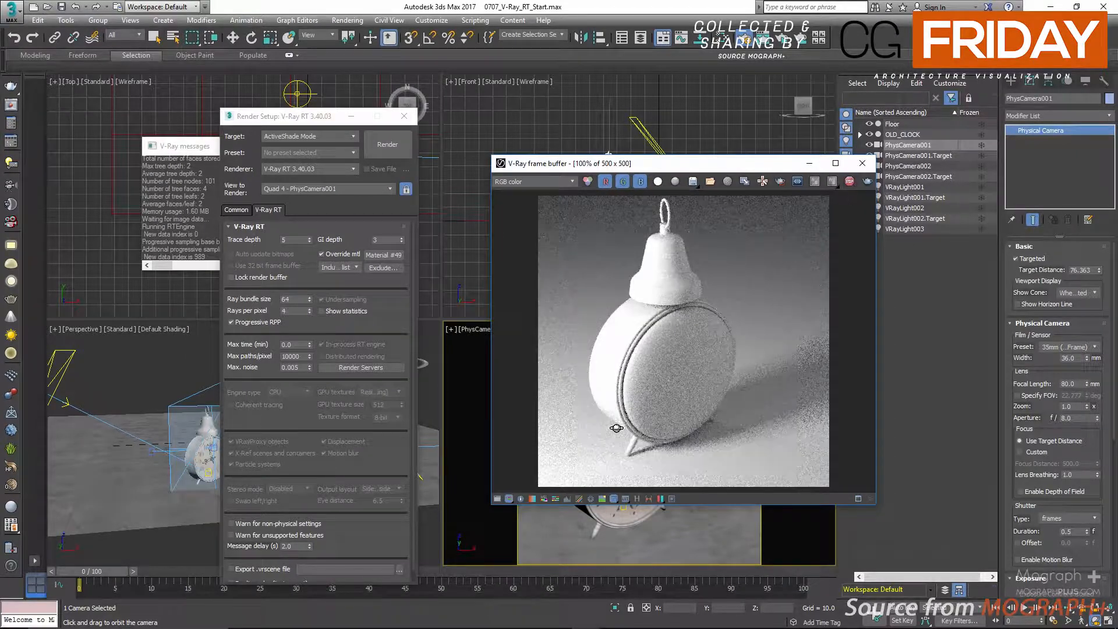
{"action": "left_click", "coordinate": [849, 182]}
{"action": "left_click", "coordinate": [388, 144]}
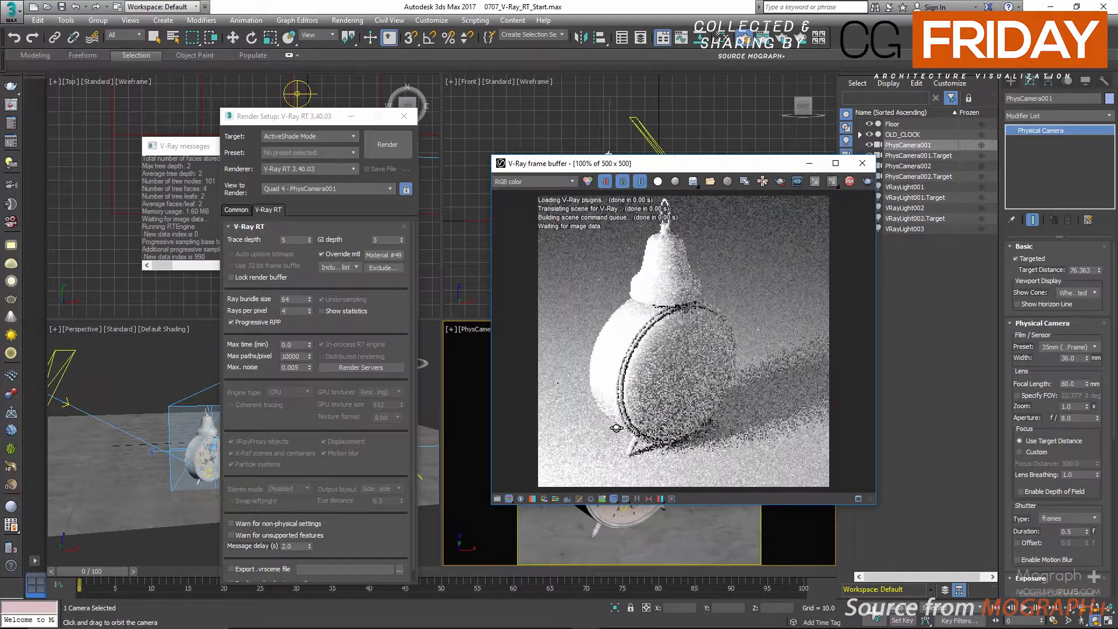
Move the frame buffer aside, and orbit PhysCamera001 to an overhead view and back to preview undersampling in the running render
{"action": "left_click_drag", "start_coordinate": [669, 163], "coordinate": [857, 155]}
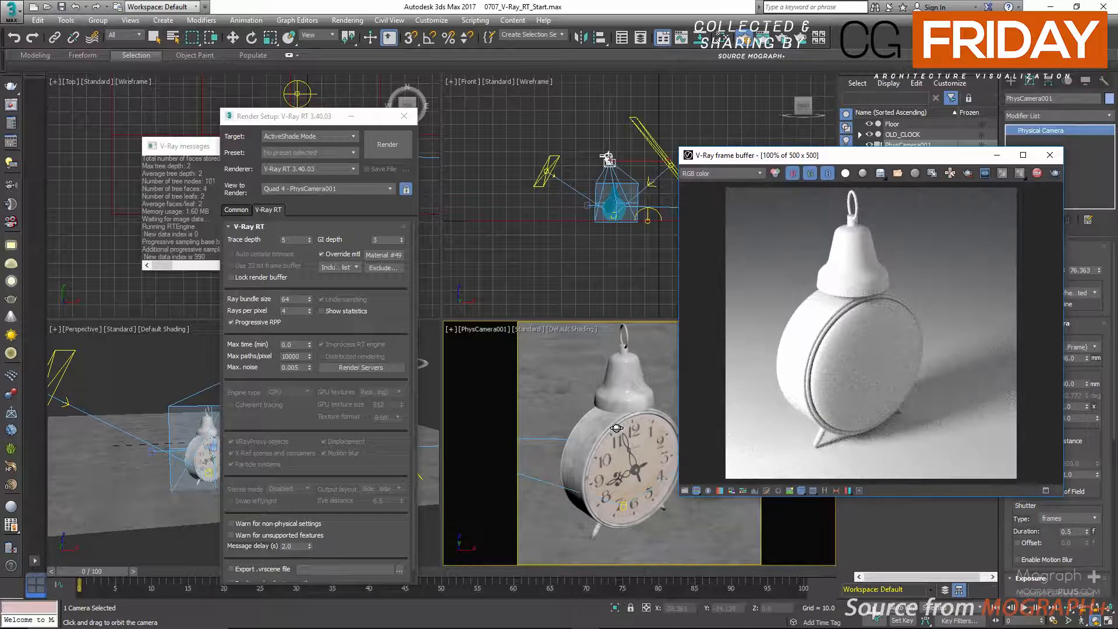
{"action": "mouse_move", "coordinate": [617, 429]}
{"action": "left_mouse_down"}
{"action": "mouse_move", "coordinate": [596, 410]}
{"action": "mouse_move", "coordinate": [618, 466]}
{"action": "left_mouse_up"}
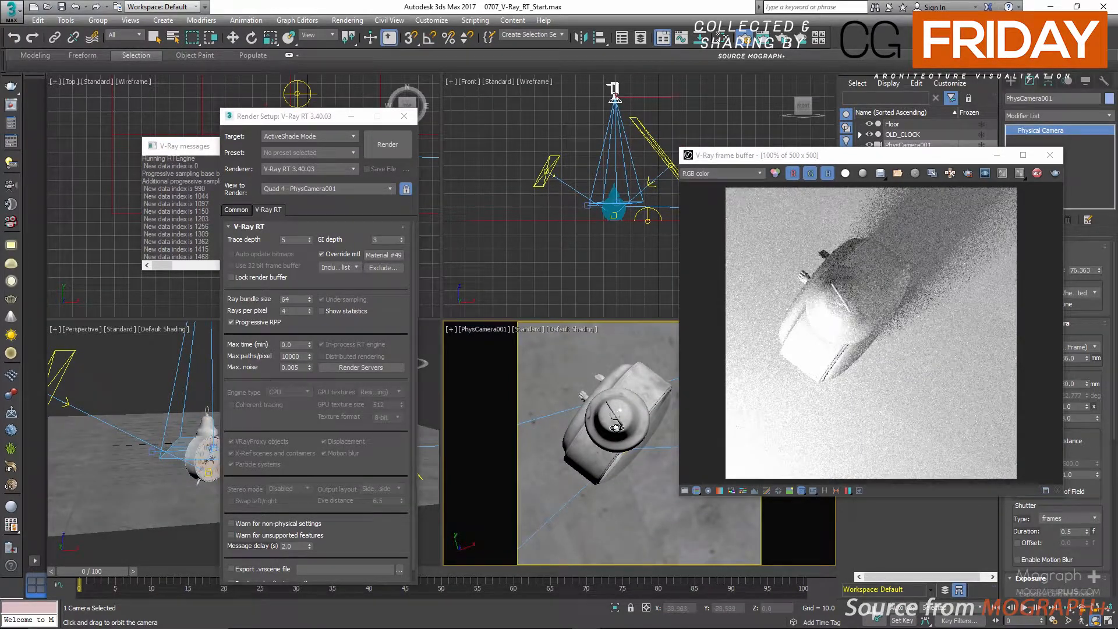
{"action": "mouse_move", "coordinate": [616, 428]}
{"action": "left_mouse_down"}
{"action": "mouse_move", "coordinate": [616, 411]}
{"action": "mouse_move", "coordinate": [616, 443]}
{"action": "mouse_move", "coordinate": [616, 428]}
{"action": "left_mouse_up"}
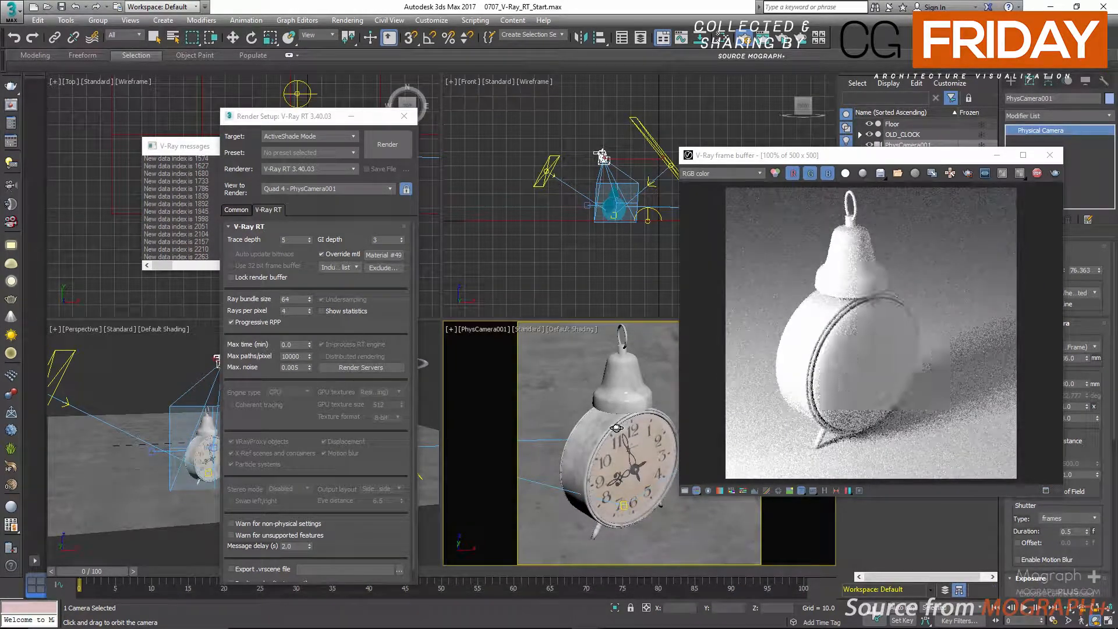
Show statistics on the running render and re-initialize it from the frame buffer
{"action": "left_click", "coordinate": [321, 311]}
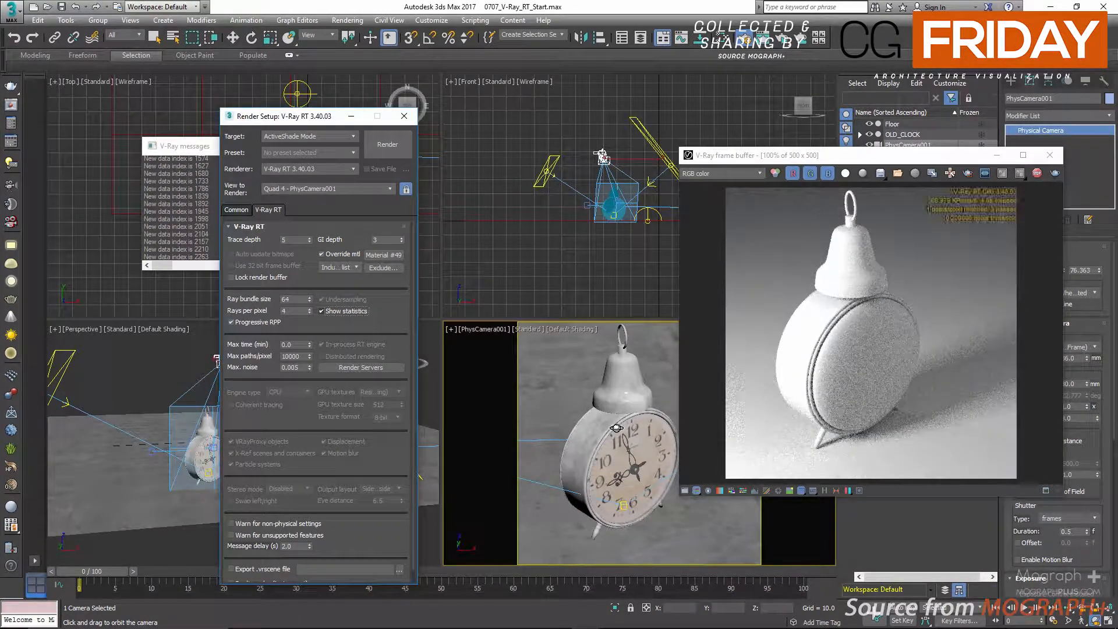
{"action": "left_click_drag", "start_coordinate": [926, 156], "coordinate": [803, 173]}
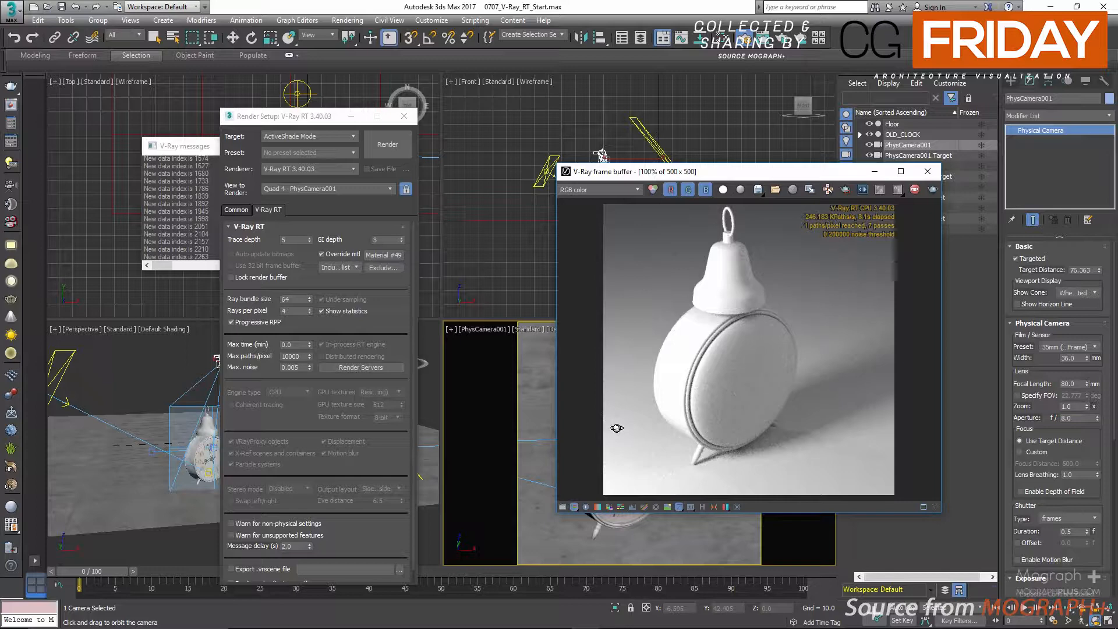
{"action": "right_click", "coordinate": [746, 276]}
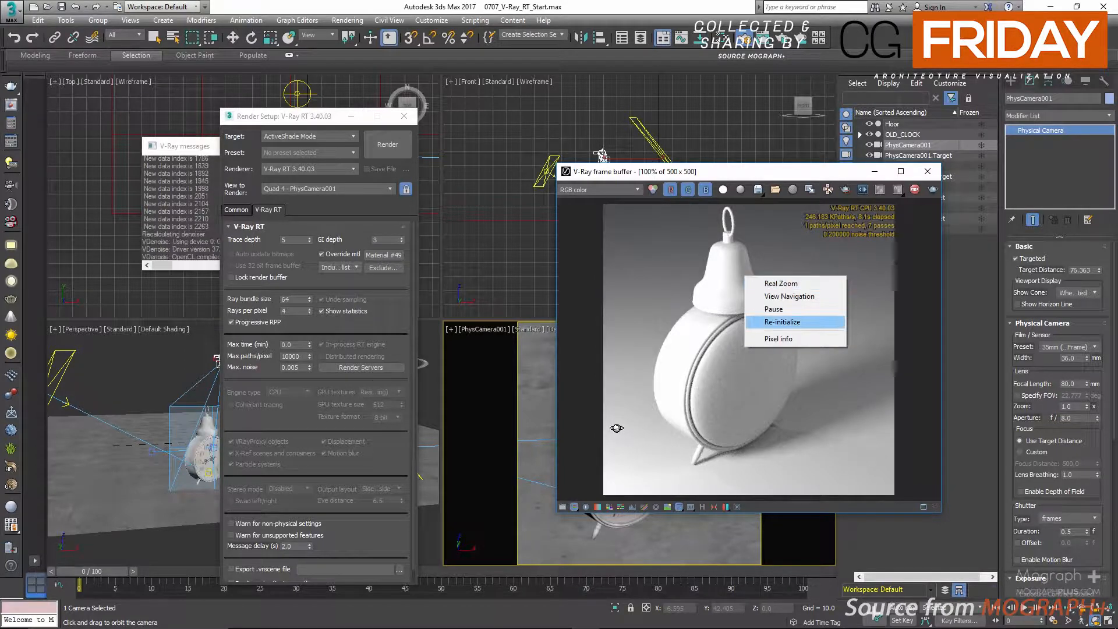
{"action": "key", "text": "Return"}
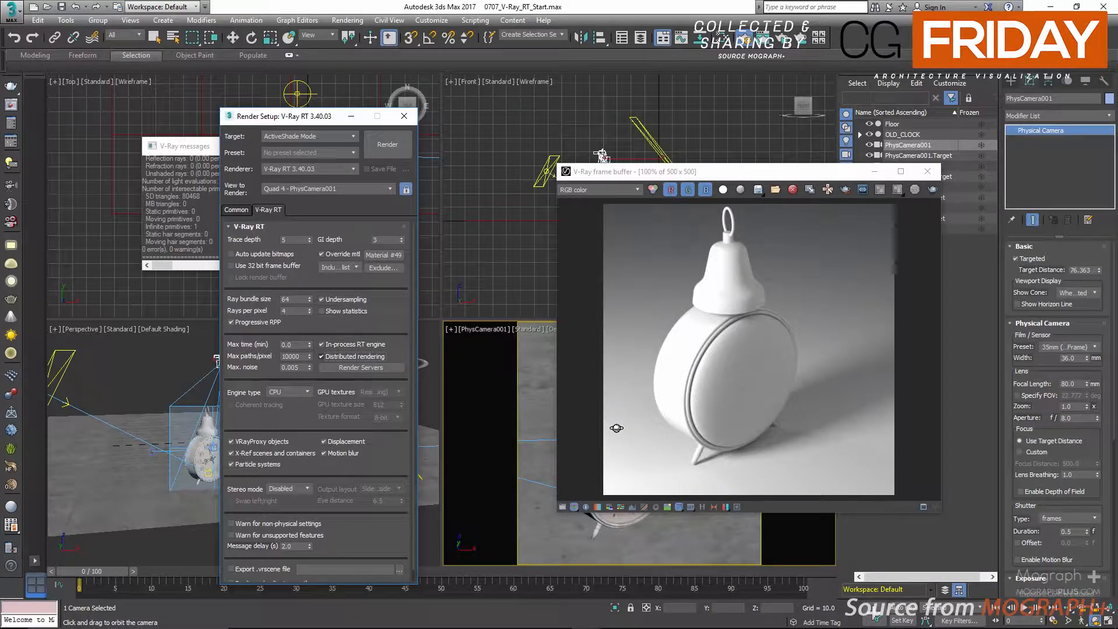
Inspect the distributed rendering server settings without adding a server, and disable distributed rendering
{"action": "left_click", "coordinate": [361, 368]}
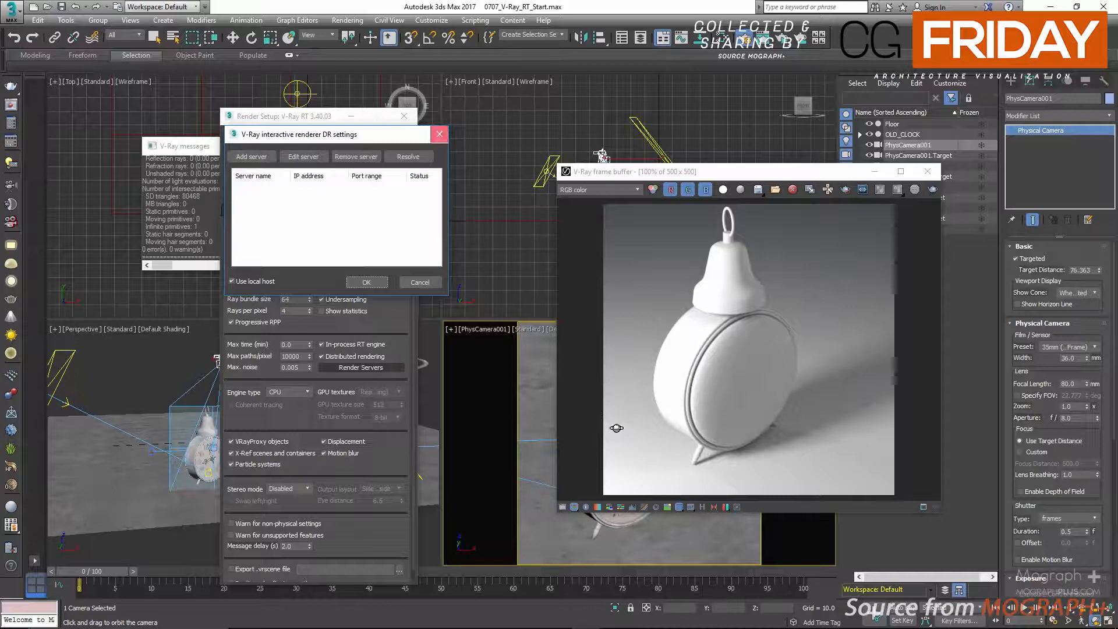
{"action": "left_click", "coordinate": [440, 134]}
{"action": "left_click", "coordinate": [321, 357]}
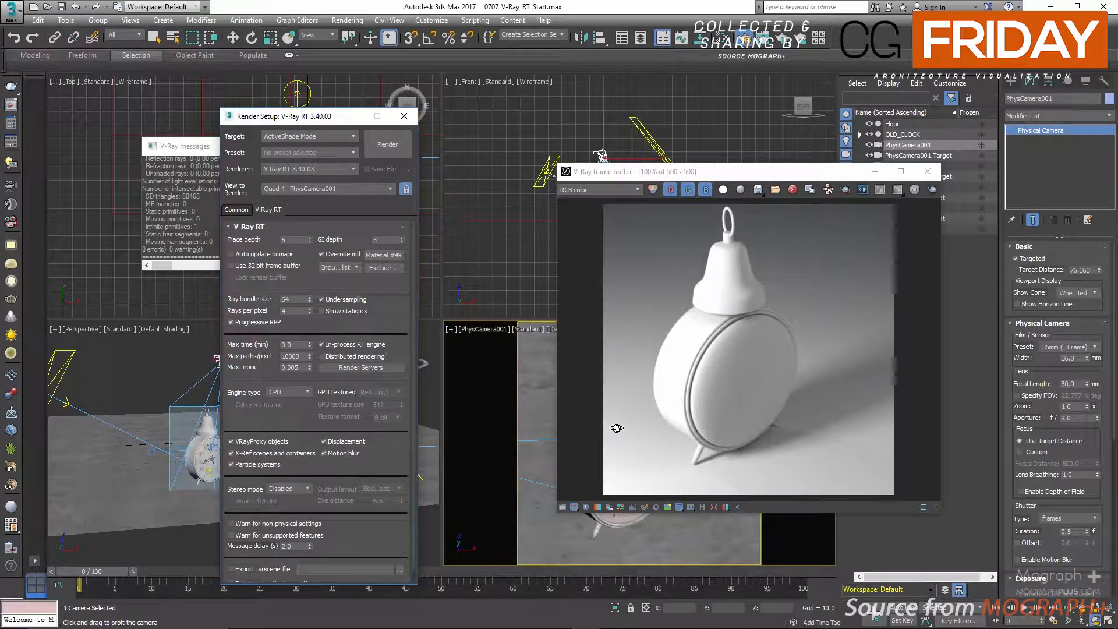
Review the available engine types and switch the V-Ray RT engine to CUDA
{"action": "left_click", "coordinate": [288, 392]}
{"action": "left_click", "coordinate": [288, 402]}
{"action": "left_click", "coordinate": [288, 392]}
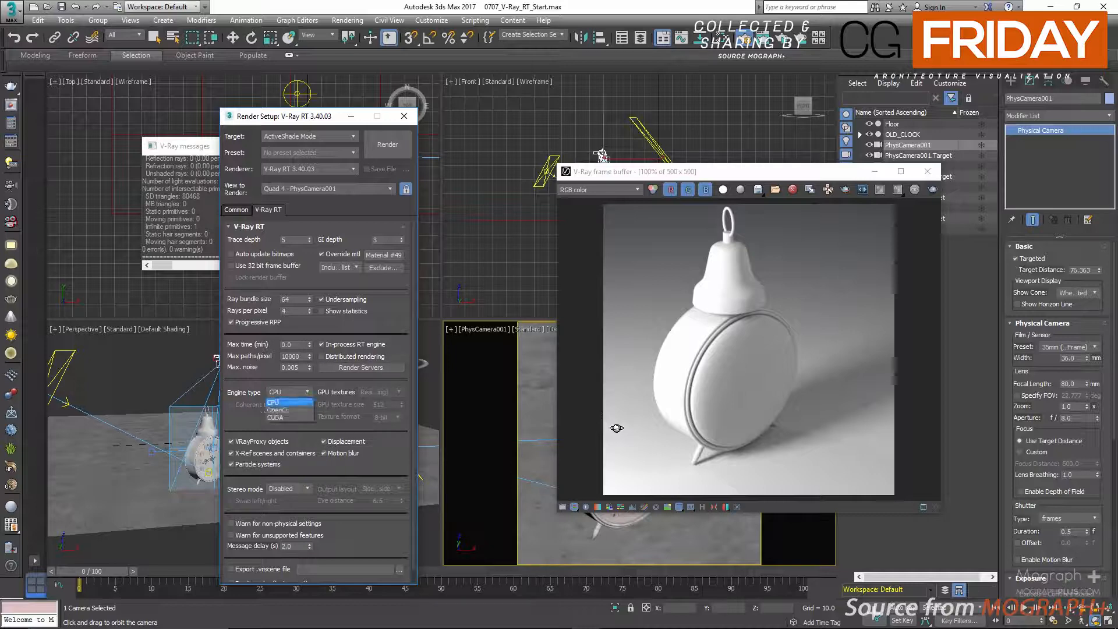
{"action": "left_click", "coordinate": [285, 420]}
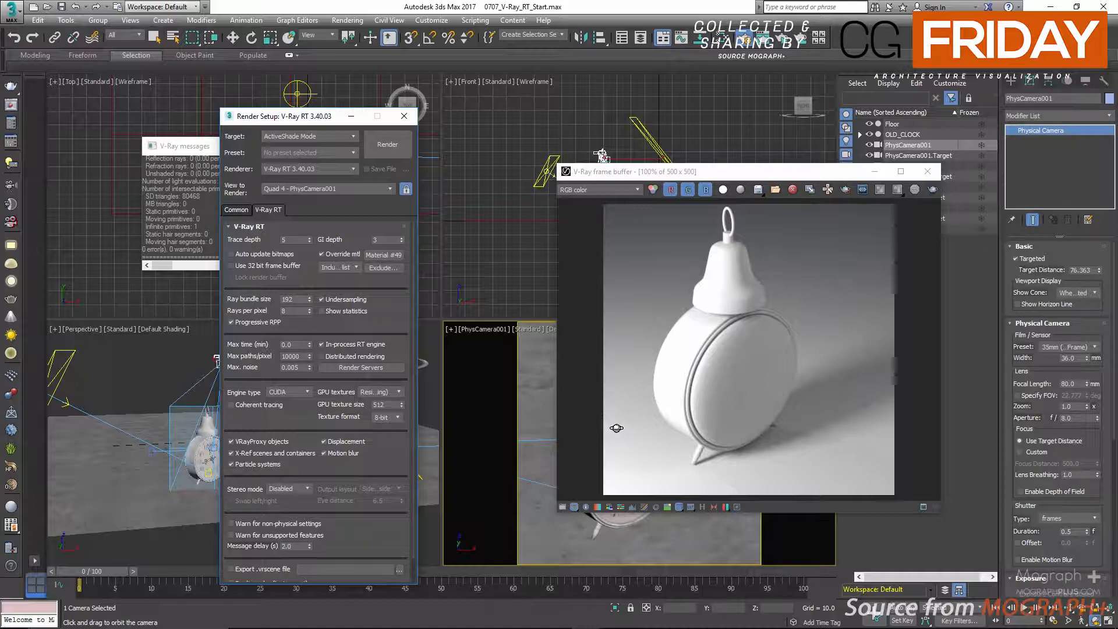
Toggle coherent tracing on and off, and look through the GPU textures choices
{"action": "left_click", "coordinate": [232, 405]}
{"action": "left_click", "coordinate": [232, 405]}
{"action": "left_click", "coordinate": [379, 392]}
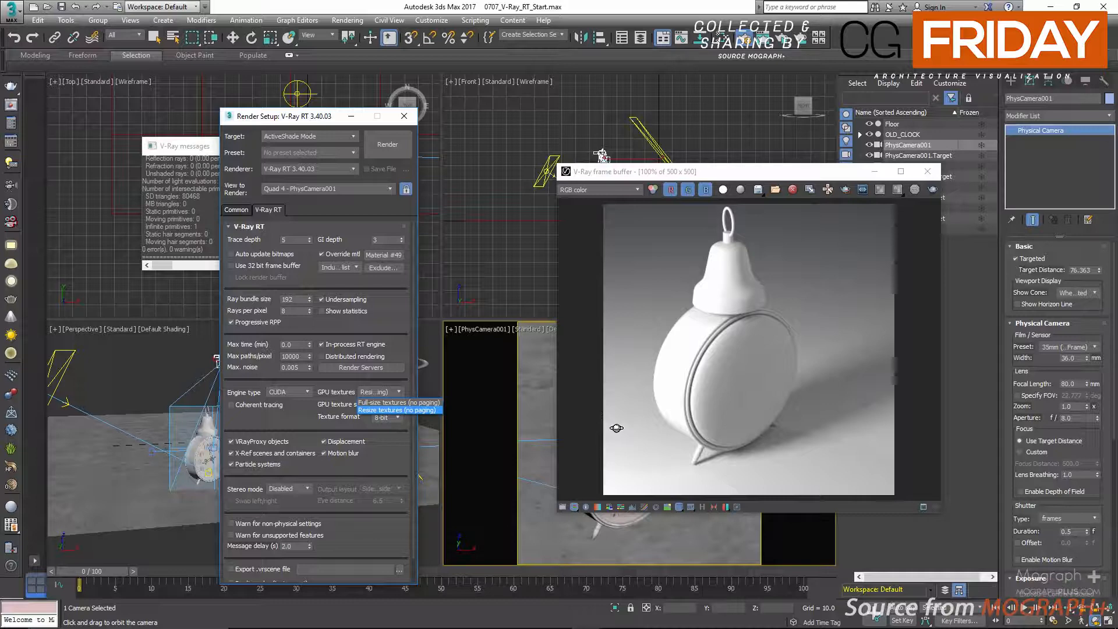
{"action": "key", "text": "Escape"}
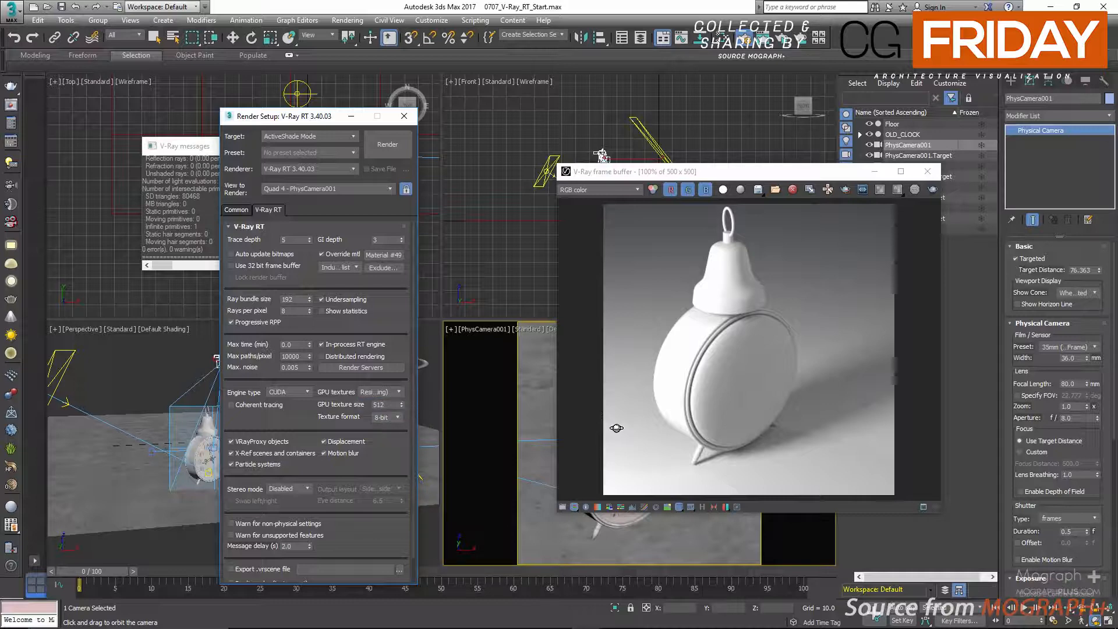
Keep the engine type on CUDA and choose Resize textures (no paging) for the GPU textures
{"action": "left_click", "coordinate": [290, 392]}
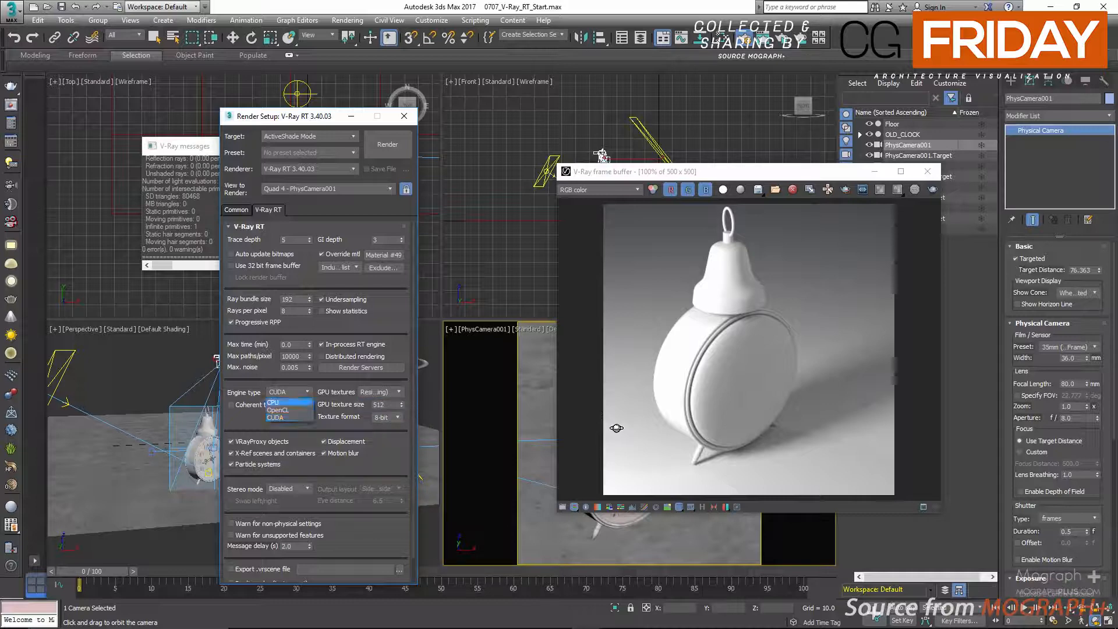
{"action": "left_click", "coordinate": [289, 417]}
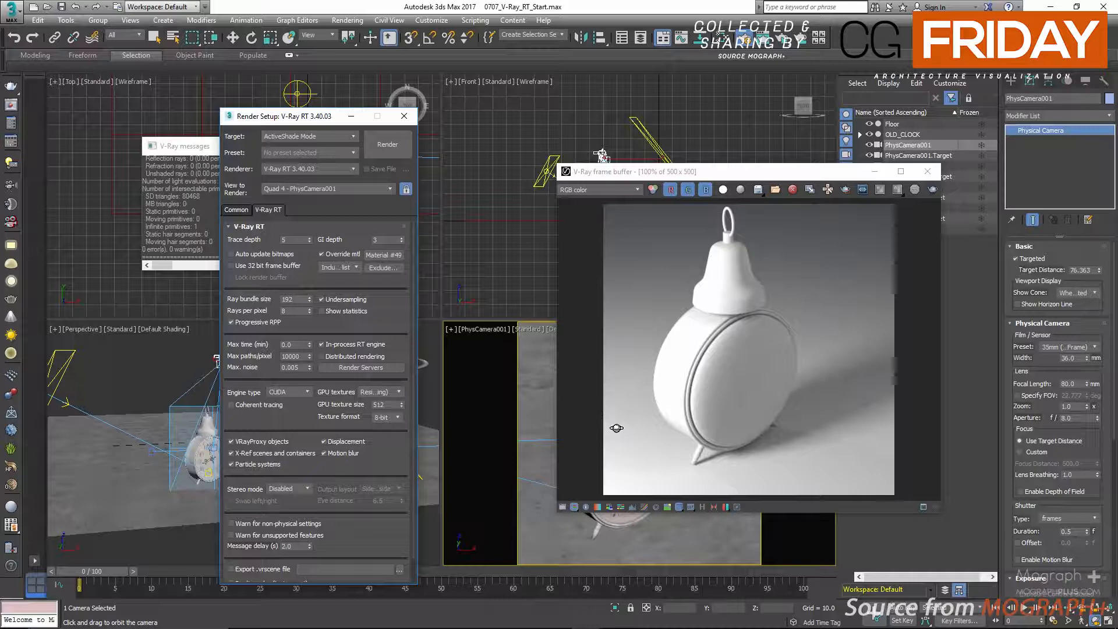
{"action": "left_click", "coordinate": [382, 392]}
{"action": "left_click", "coordinate": [381, 392]}
{"action": "left_click", "coordinate": [381, 392]}
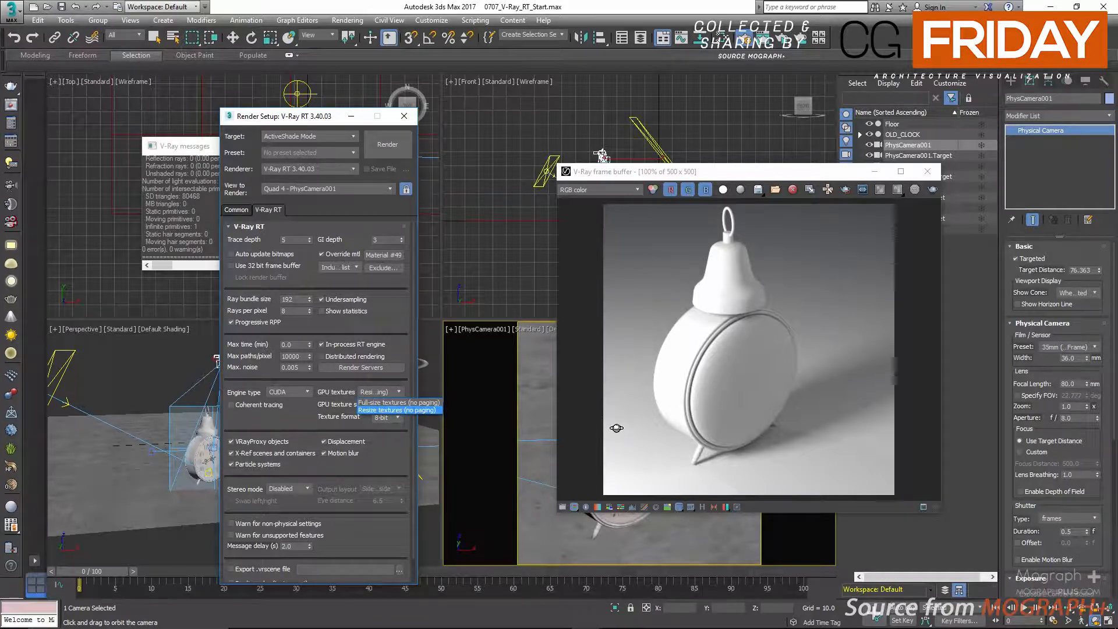
{"action": "left_click", "coordinate": [397, 410]}
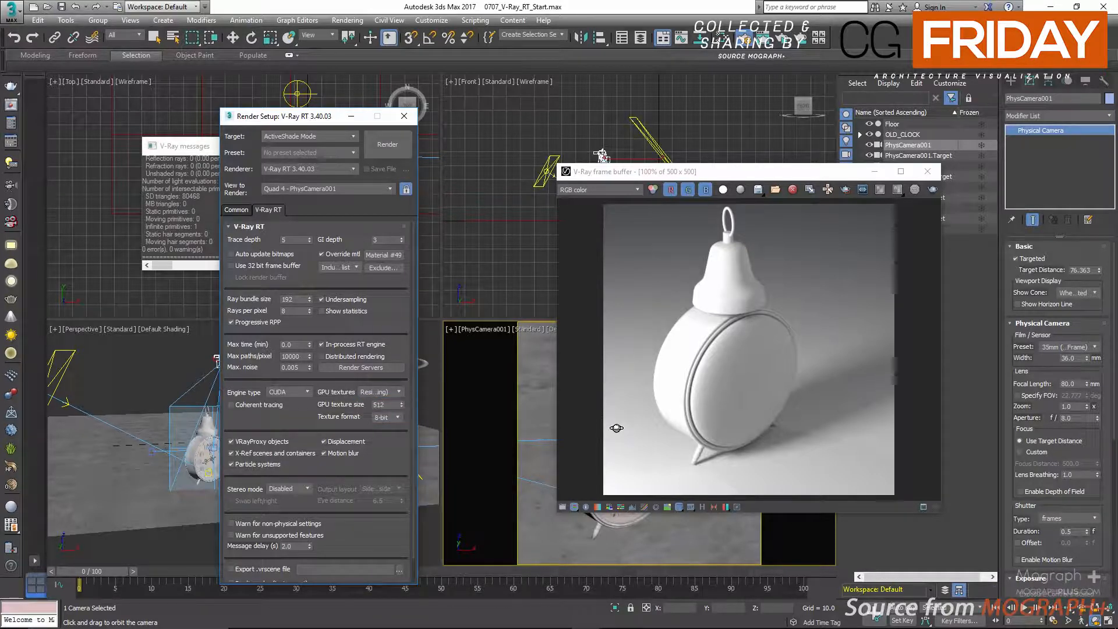
Review the GPU texture format choices and switch the engine type back to CPU
{"action": "scroll", "coordinate": [317, 402], "scroll_direction": "down", "scroll_amount": 2}
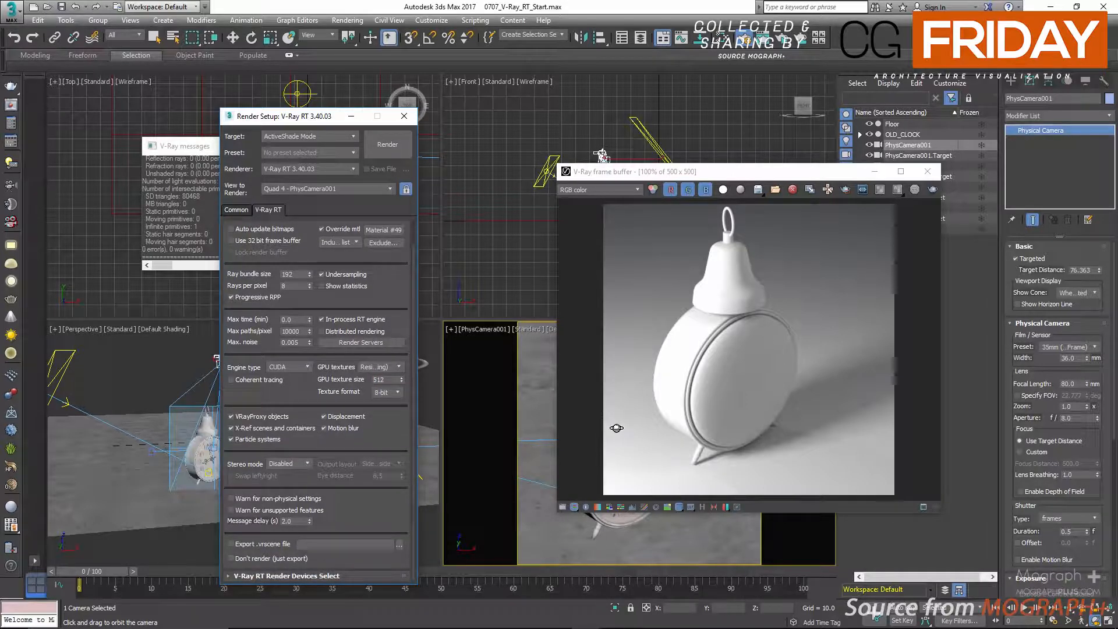
{"action": "left_click", "coordinate": [388, 392]}
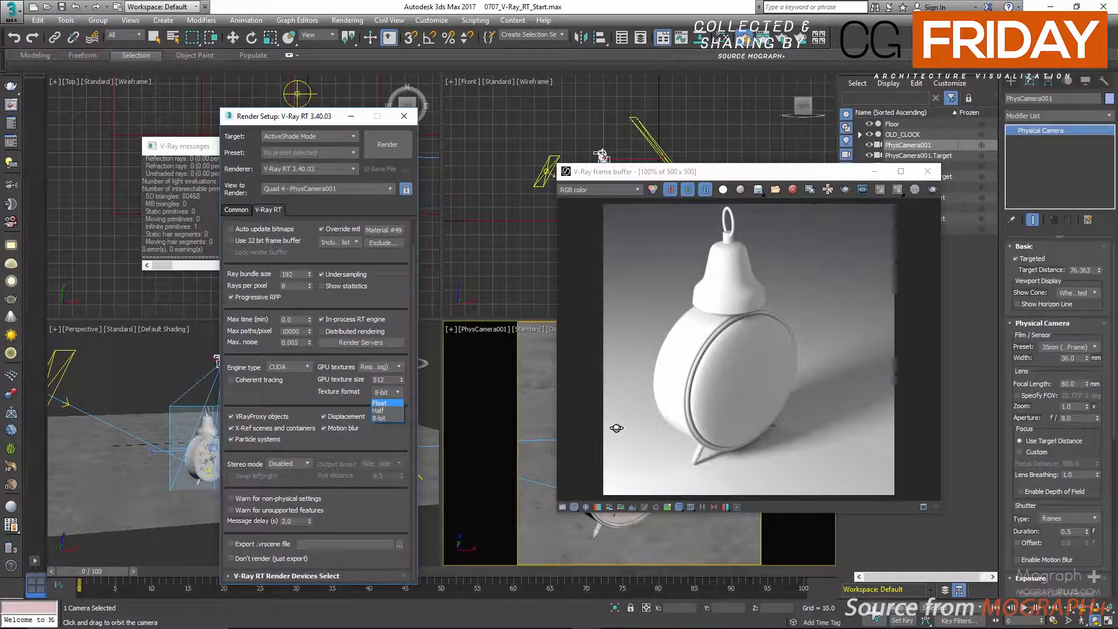
{"action": "left_click", "coordinate": [387, 392]}
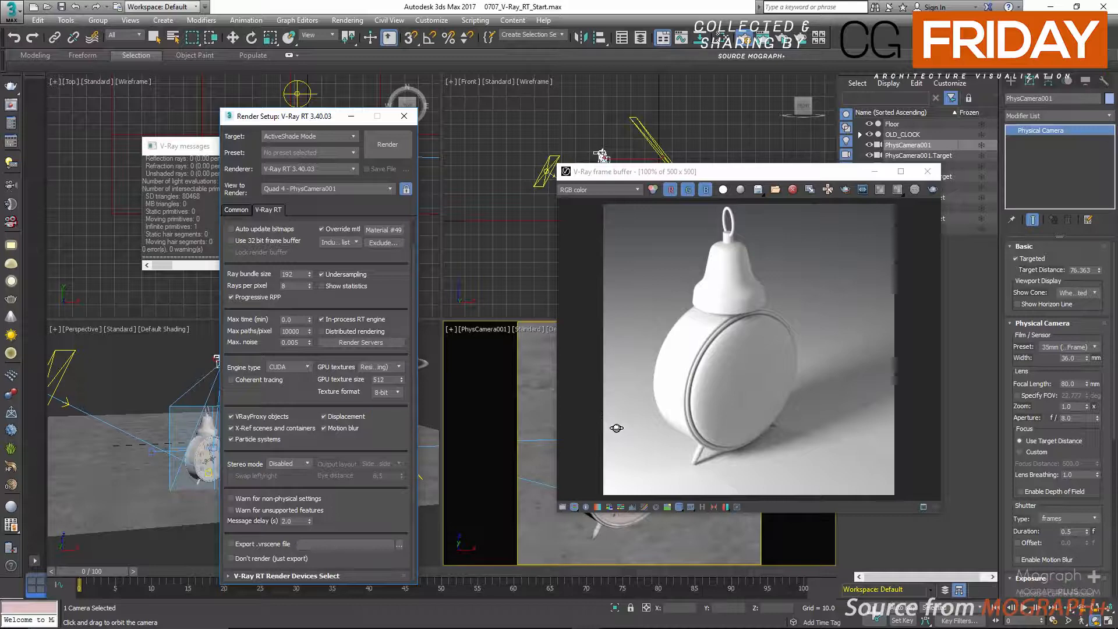
{"action": "left_click", "coordinate": [287, 367]}
{"action": "left_click", "coordinate": [288, 377]}
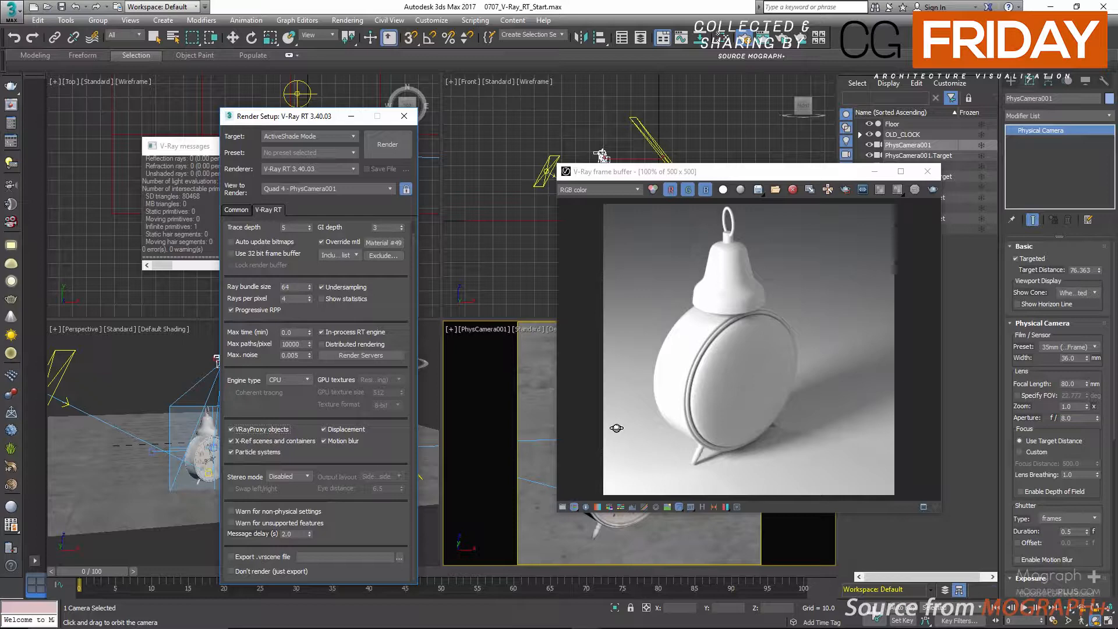
Try toggling the X-Ref scenes and containers, particle systems and displacement options, leaving them all enabled
{"action": "left_click", "coordinate": [232, 441]}
{"action": "left_click", "coordinate": [232, 440]}
{"action": "left_click", "coordinate": [231, 452]}
{"action": "left_click", "coordinate": [324, 429]}
{"action": "left_click", "coordinate": [324, 430]}
Set the stereo mode to Left/Right with an eye distance of 20 and start the ActiveShade render
{"action": "left_click", "coordinate": [296, 476]}
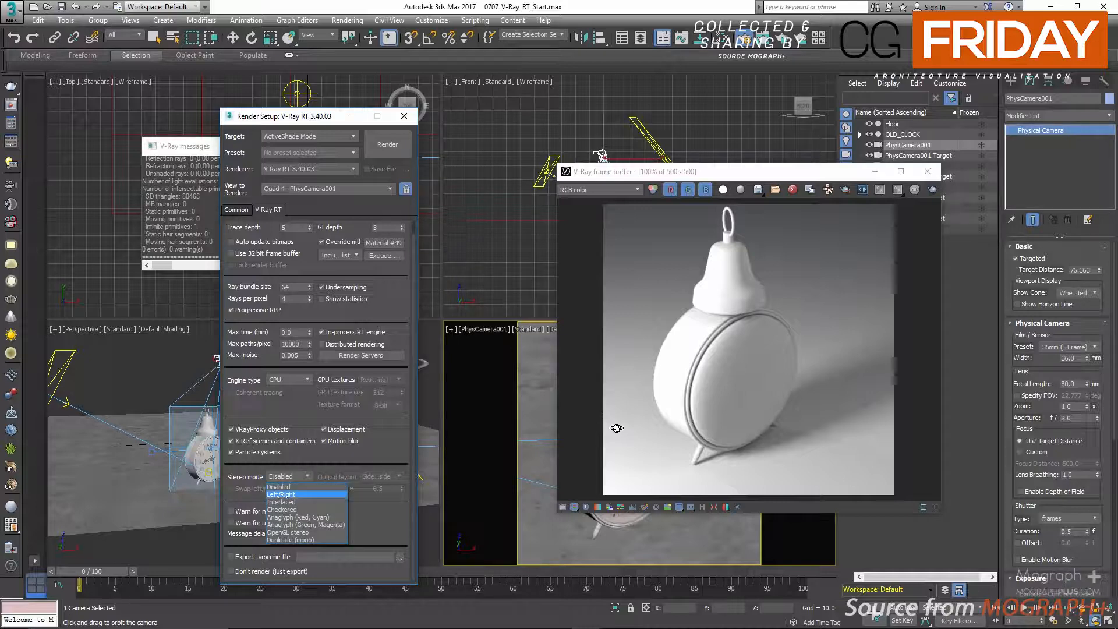
{"action": "left_click", "coordinate": [282, 494]}
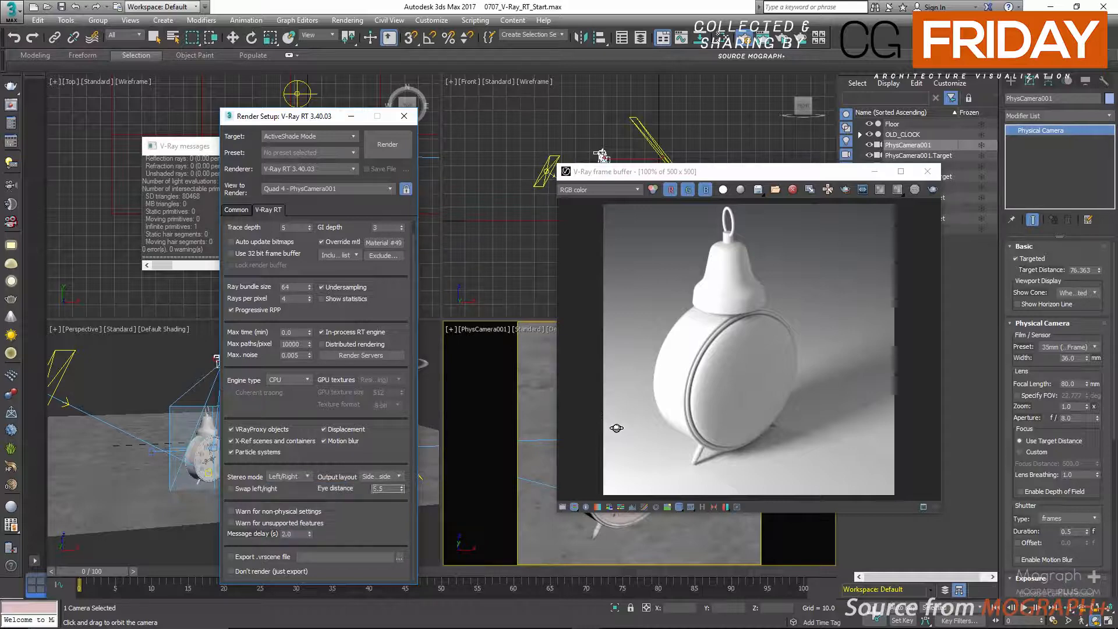
{"action": "type", "text": "20"}
{"action": "key", "text": "Return"}
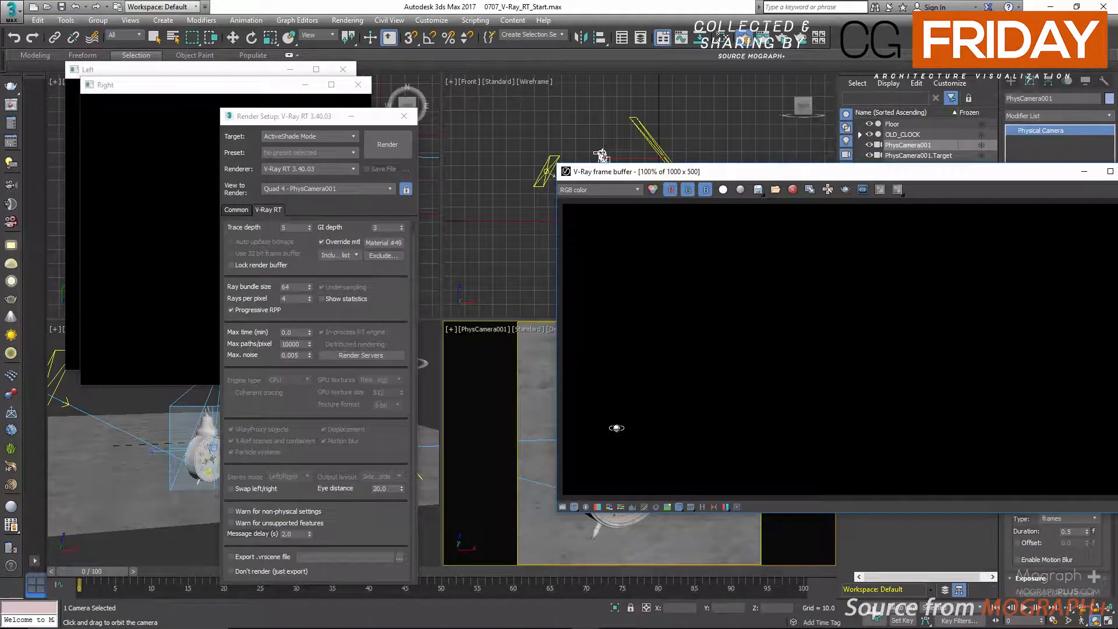
Arrange the frame buffer, Render Setup and Right windows so that both stereo eye renders can be compared
{"action": "left_click_drag", "start_coordinate": [778, 172], "coordinate": [664, 152]}
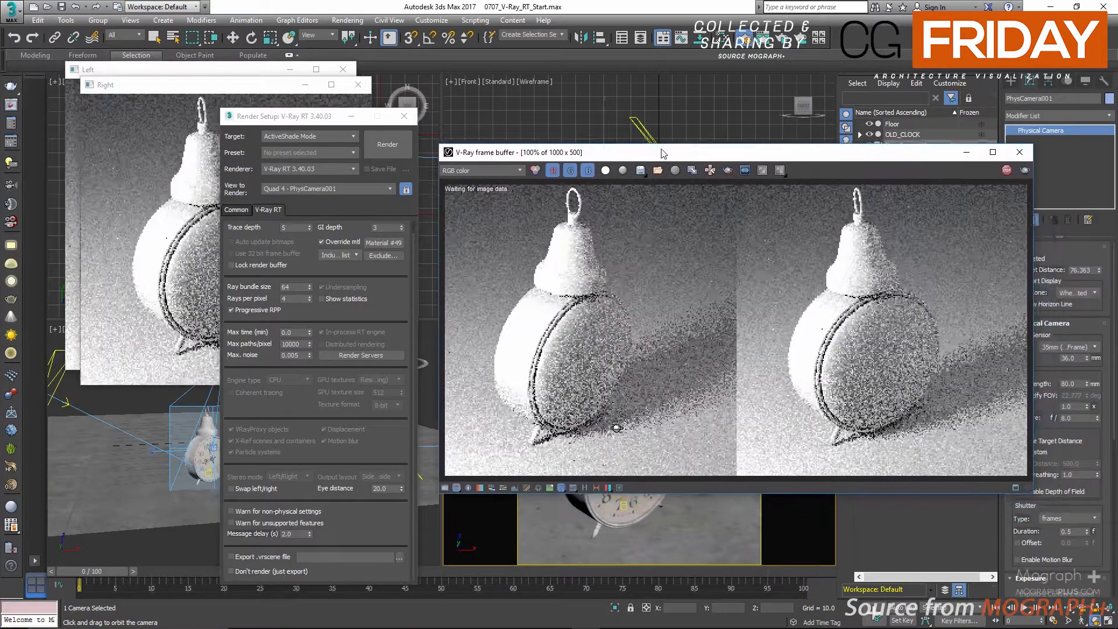
{"action": "left_click_drag", "start_coordinate": [311, 121], "coordinate": [272, 447]}
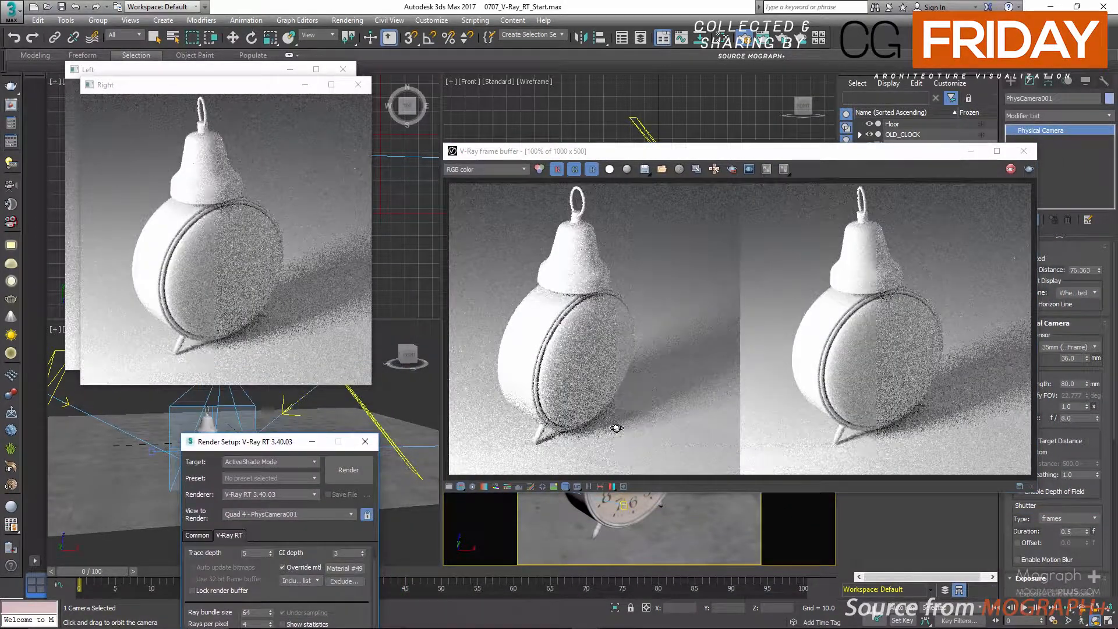
{"action": "left_click_drag", "start_coordinate": [615, 158], "coordinate": [601, 255]}
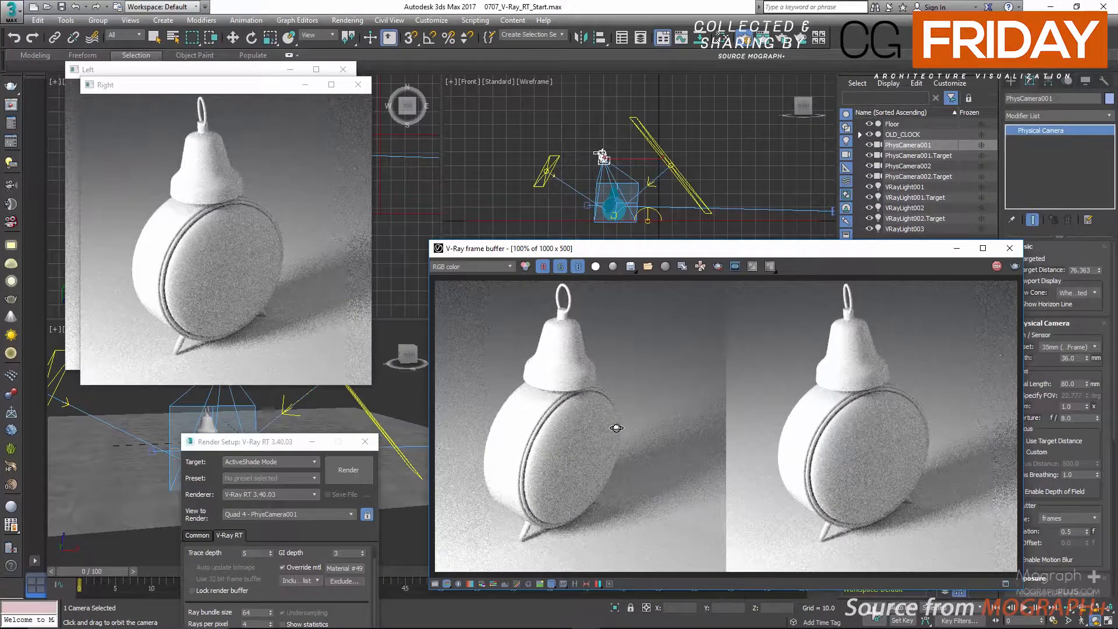
{"action": "left_click_drag", "start_coordinate": [155, 84], "coordinate": [447, 67]}
{"action": "left_click", "coordinate": [617, 429]}
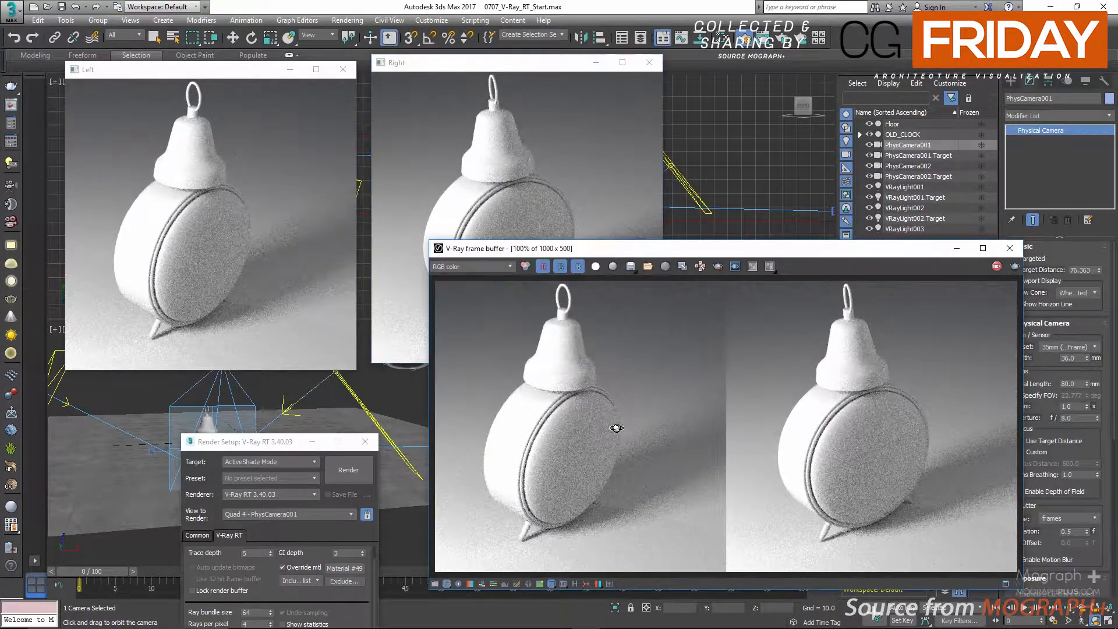
Reposition the frame buffer and preview its image in red/cyan stereo, returning to the side-by-side display
{"action": "left_click_drag", "start_coordinate": [709, 250], "coordinate": [706, 190]}
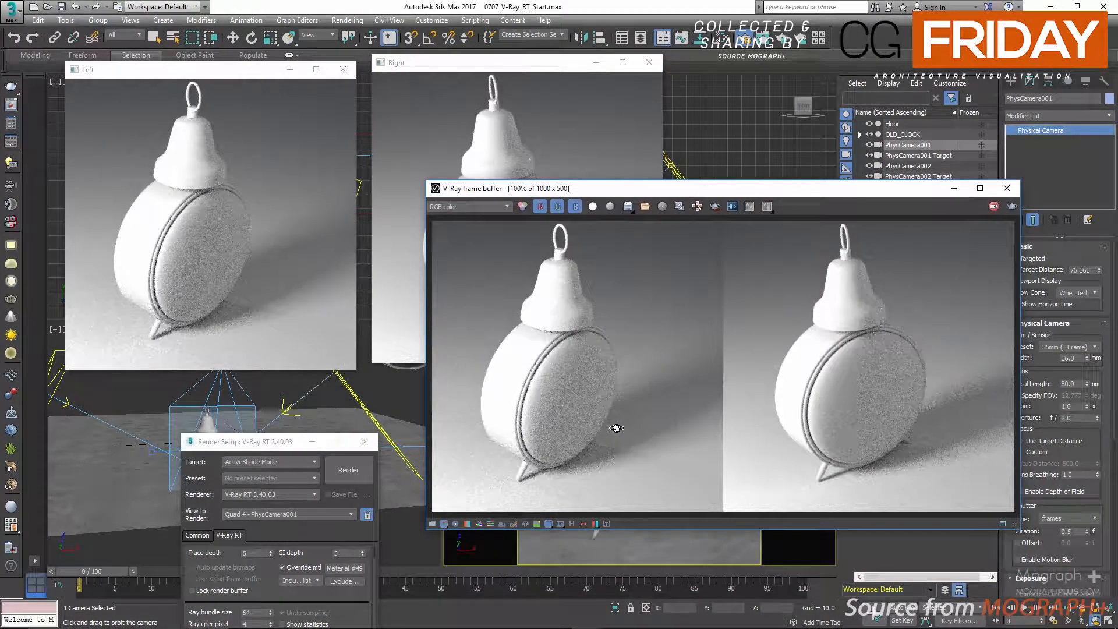
{"action": "left_click", "coordinate": [595, 524]}
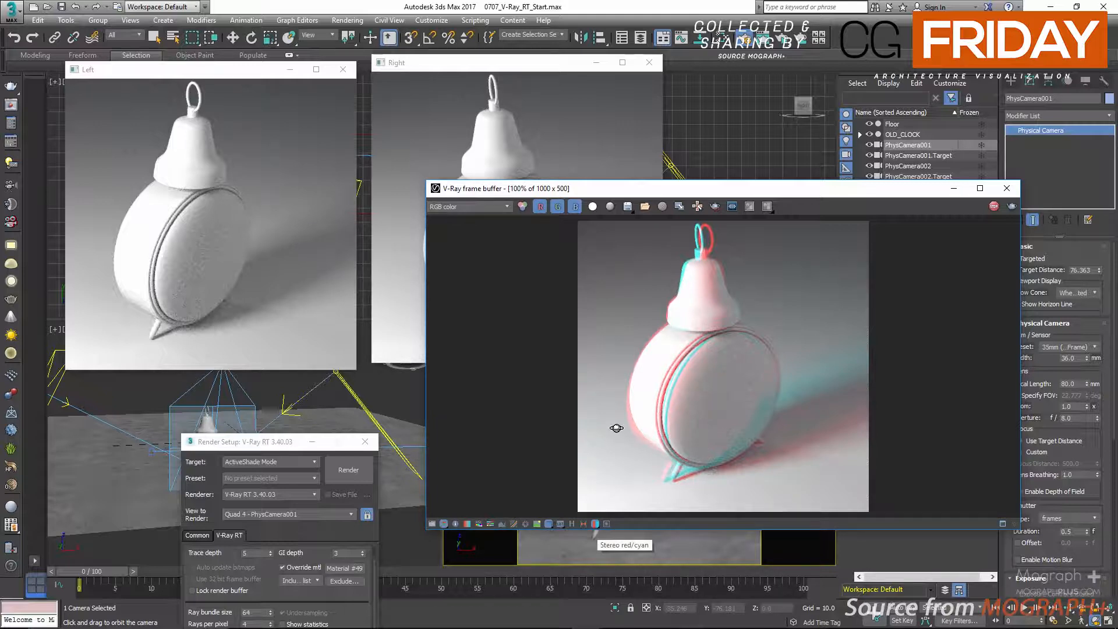
{"action": "left_click", "coordinate": [595, 524]}
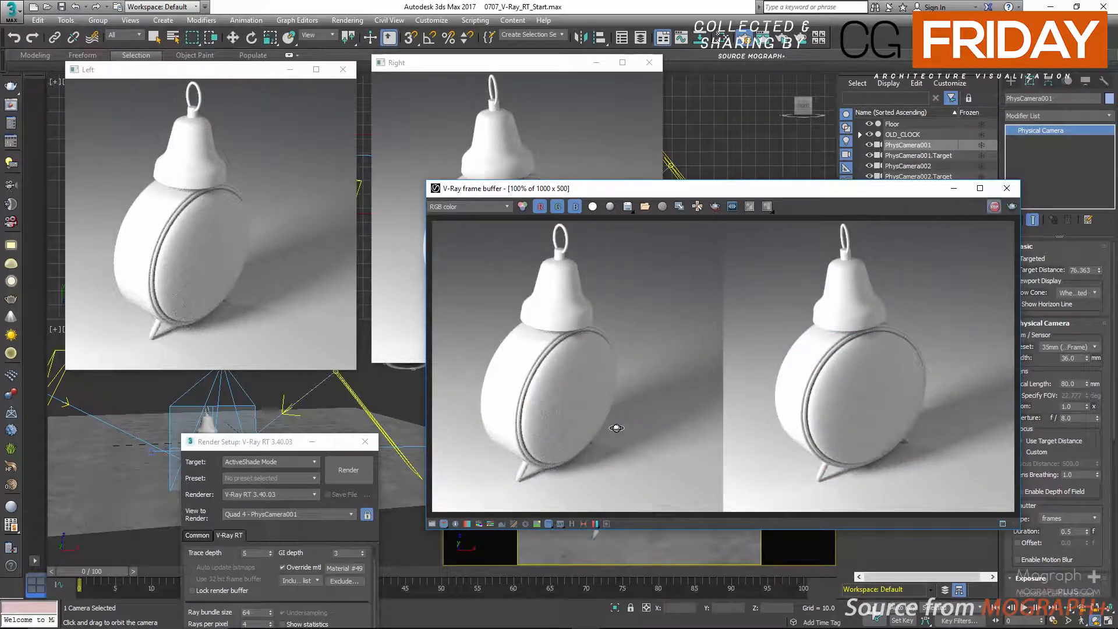
Set the stereo mode to Anaglyph (Red, Cyan), restart the ActiveShade render and uncover its anaglyph window
{"action": "left_click_drag", "start_coordinate": [289, 448], "coordinate": [348, 120]}
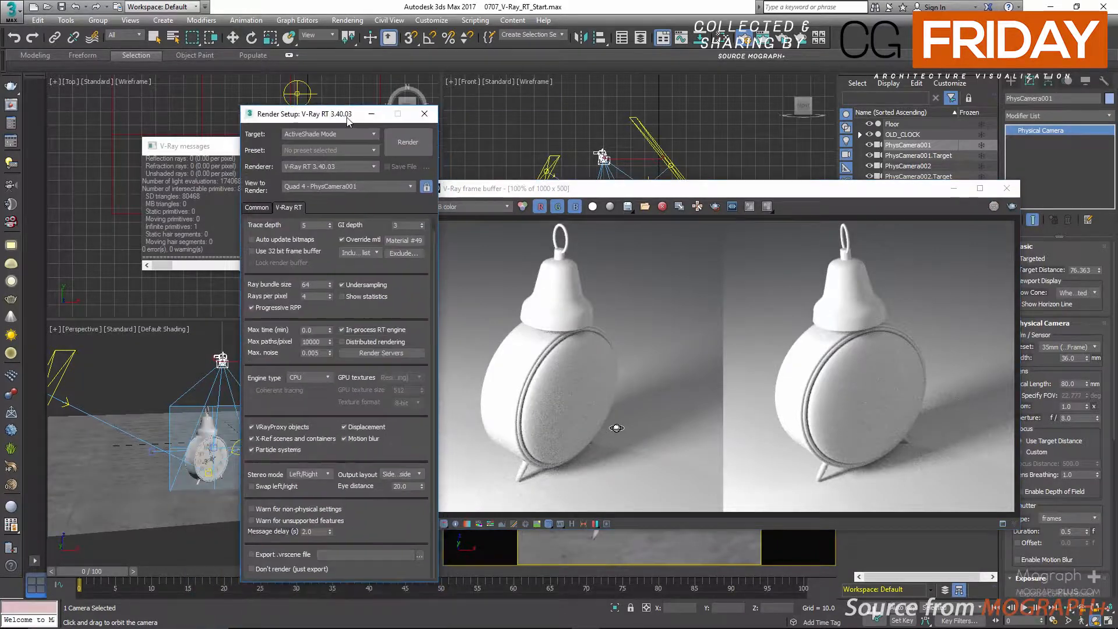
{"action": "left_click", "coordinate": [309, 474]}
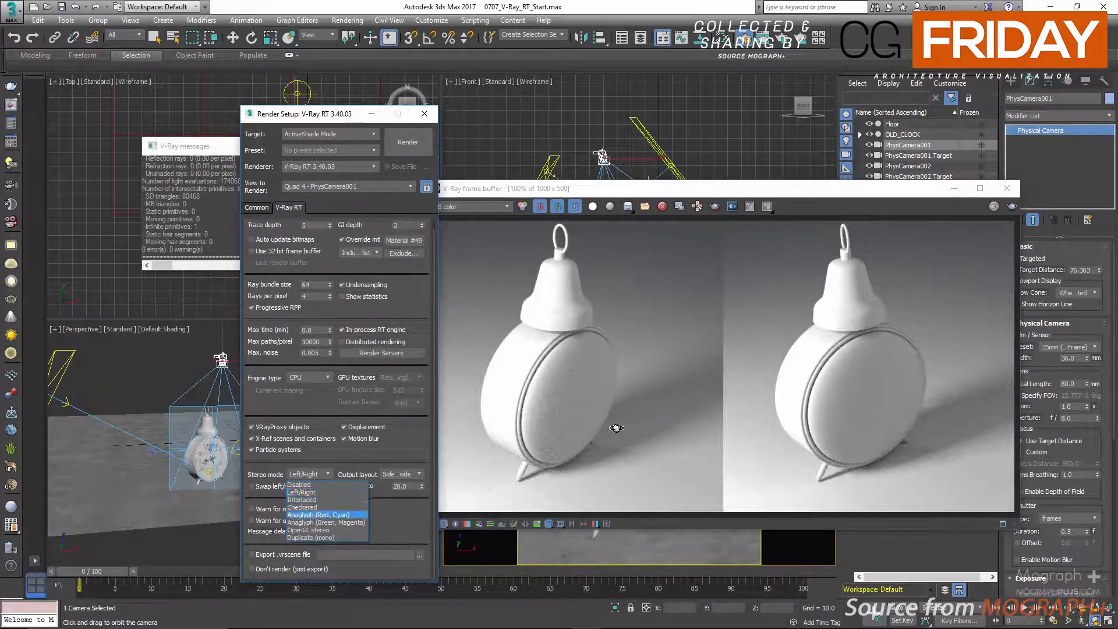
{"action": "left_click", "coordinate": [318, 515]}
{"action": "left_click", "coordinate": [408, 142]}
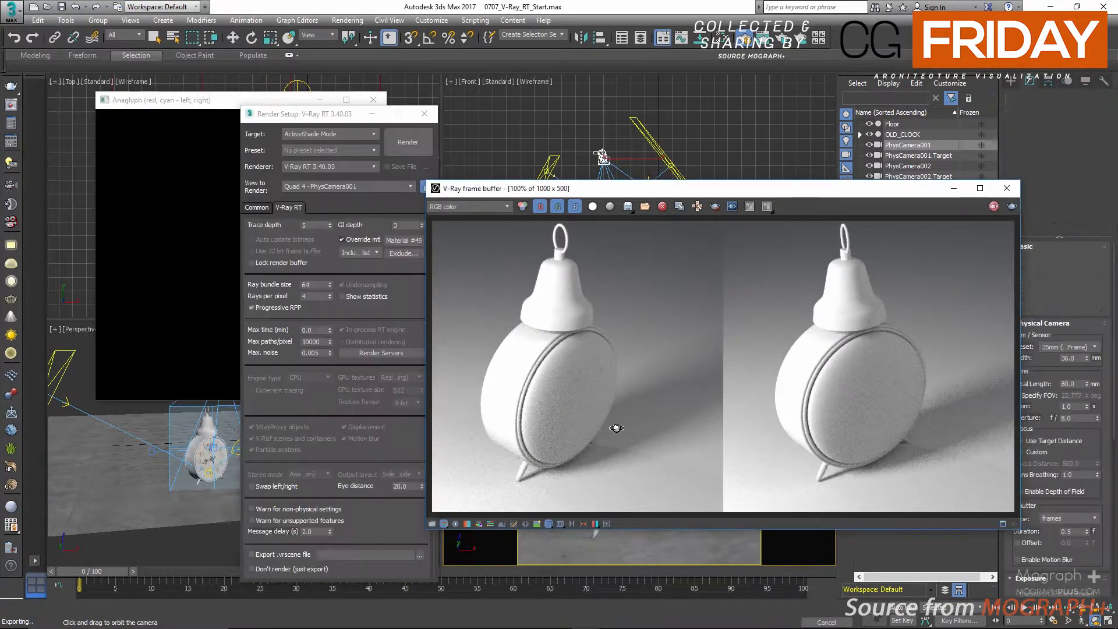
{"action": "left_click_drag", "start_coordinate": [335, 115], "coordinate": [259, 508]}
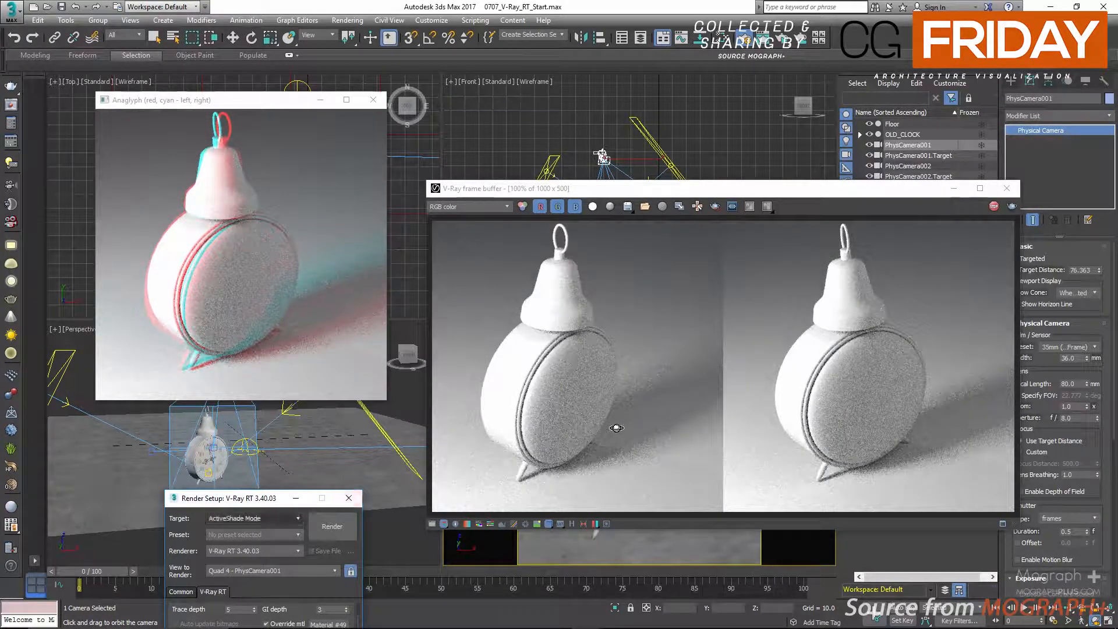
Bring Render Setup into view, stop the ActiveShade render and set the stereo mode to Left/Right
{"action": "left_click_drag", "start_coordinate": [279, 498], "coordinate": [416, 126]}
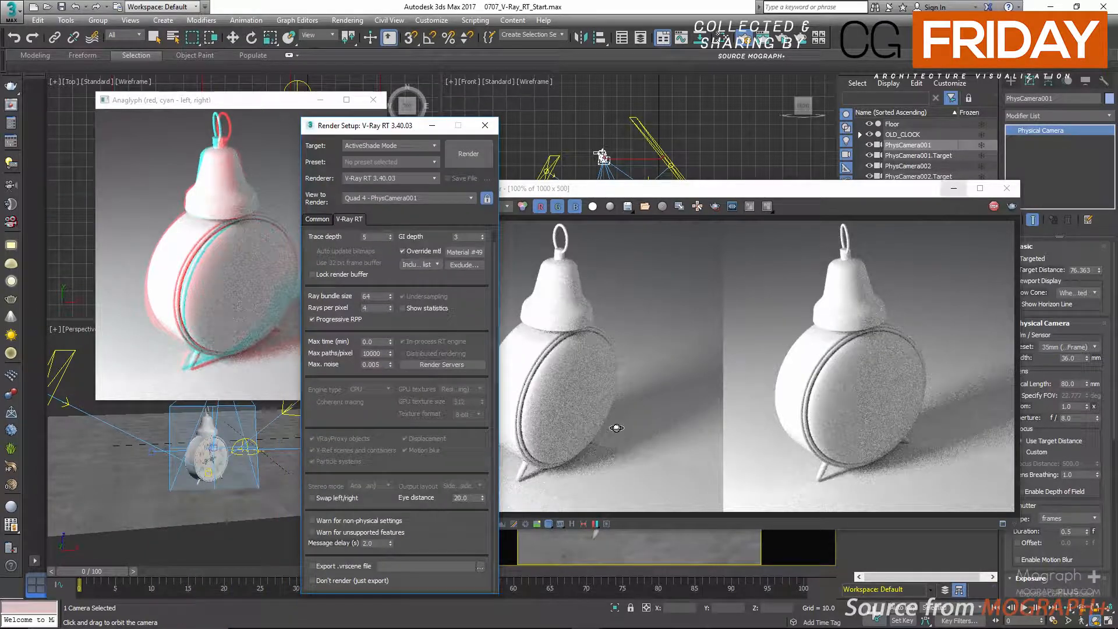
{"action": "left_click", "coordinate": [994, 207]}
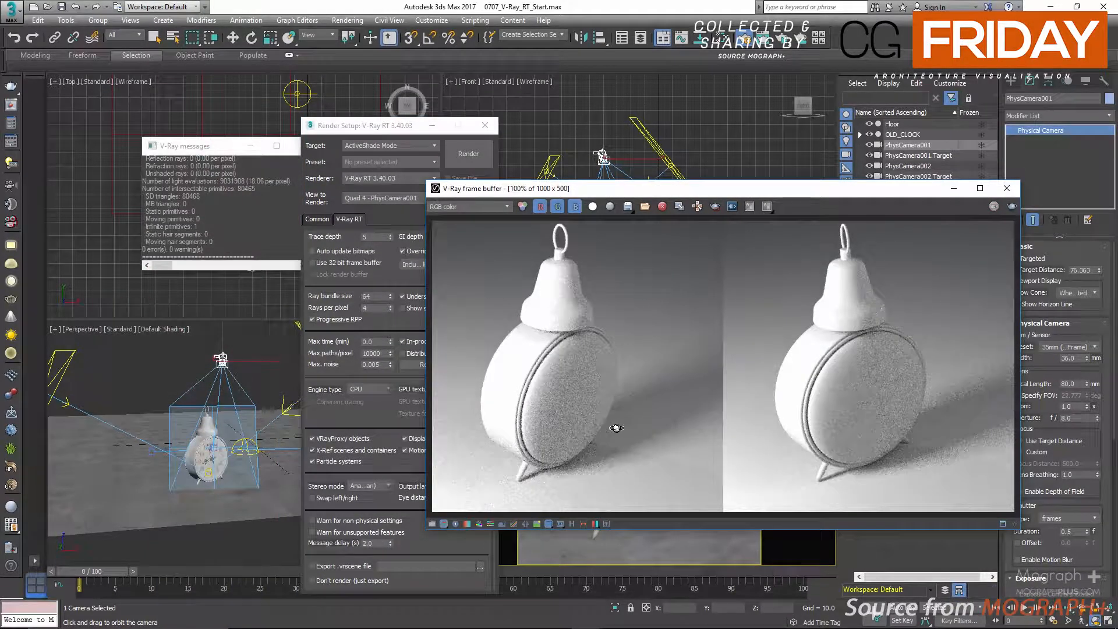
{"action": "left_click", "coordinate": [370, 486]}
{"action": "left_click", "coordinate": [361, 508]}
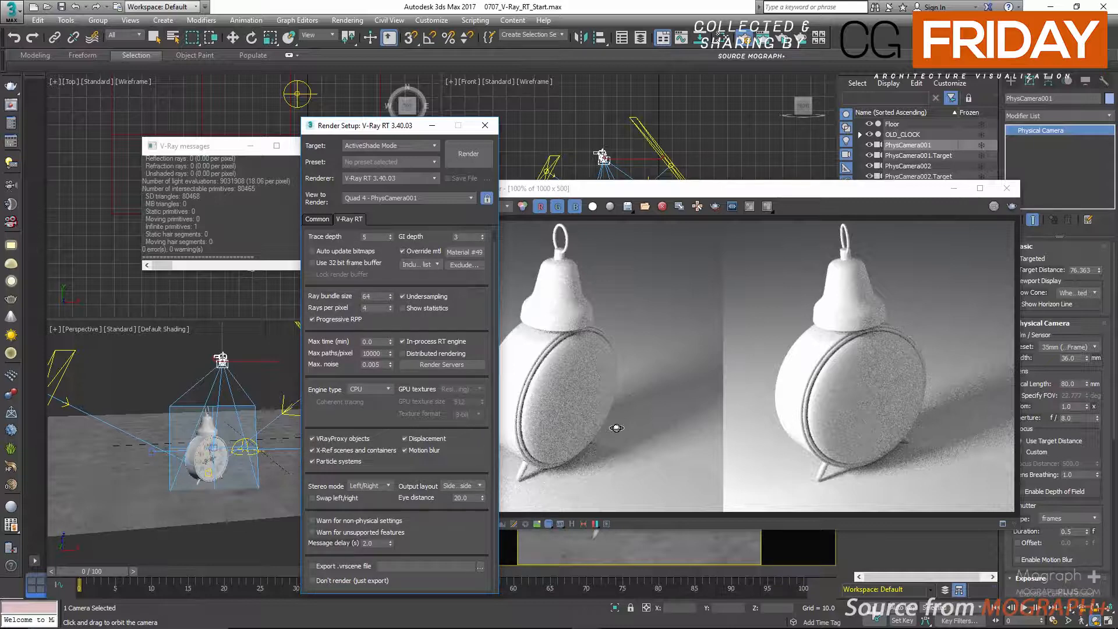
Enable the warnings for non-physical settings and unsupported features, and close the frame buffer
{"action": "left_click", "coordinate": [312, 520]}
{"action": "left_click", "coordinate": [1008, 188]}
{"action": "left_click_drag", "start_coordinate": [396, 125], "coordinate": [404, 110]}
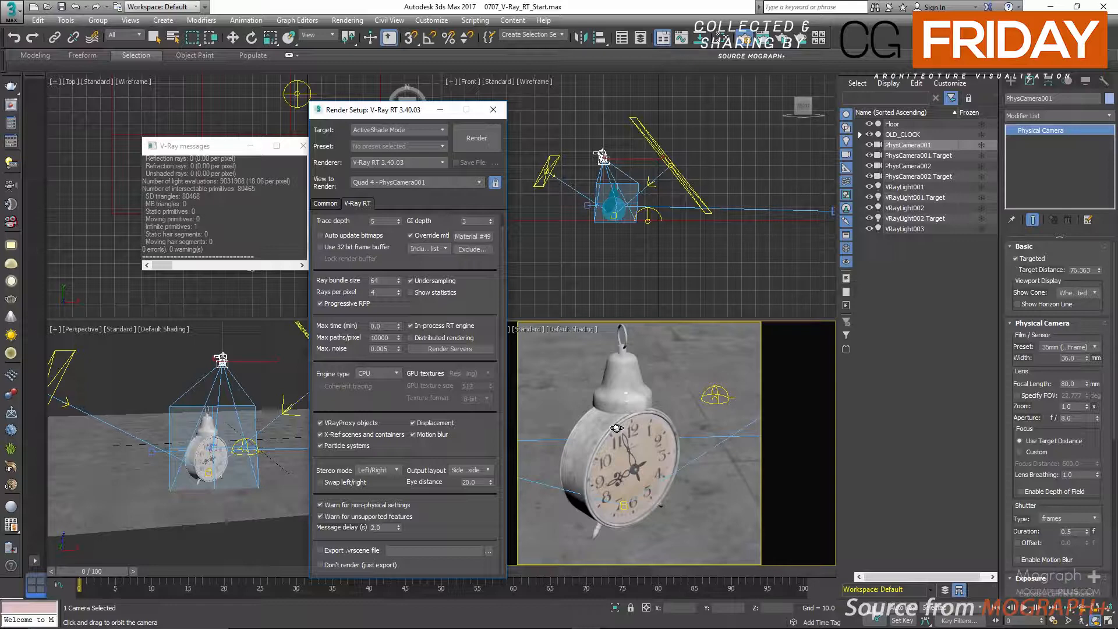
Enable Invisible in the options of VRayLight001 and run a short ActiveShade render to test the non-physical warning
{"action": "left_click", "coordinate": [905, 187]}
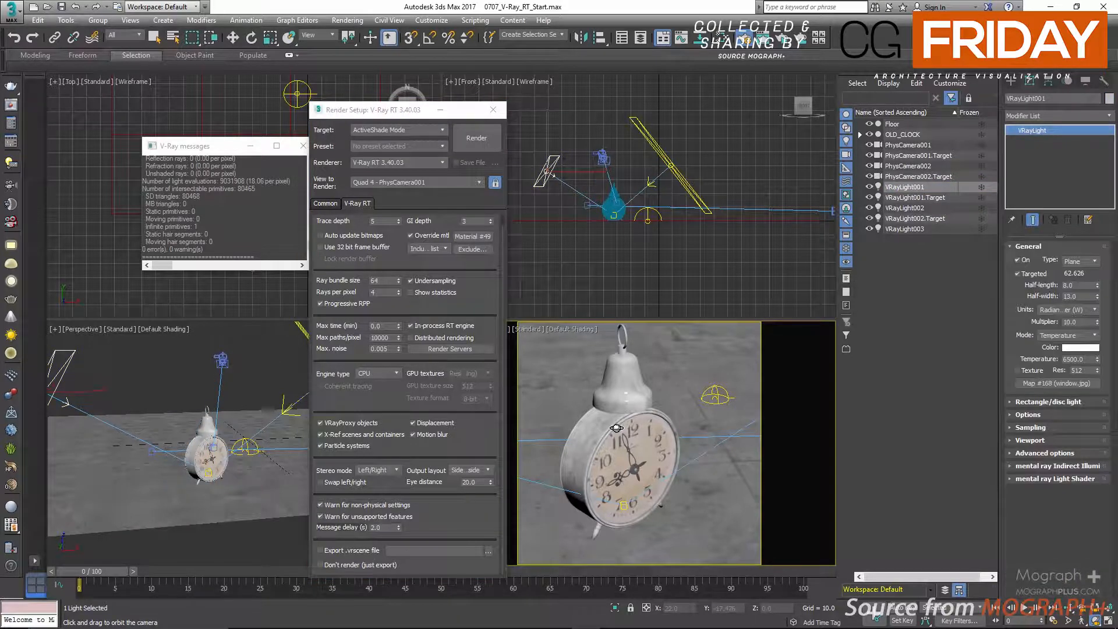
{"action": "left_click", "coordinate": [1028, 414]}
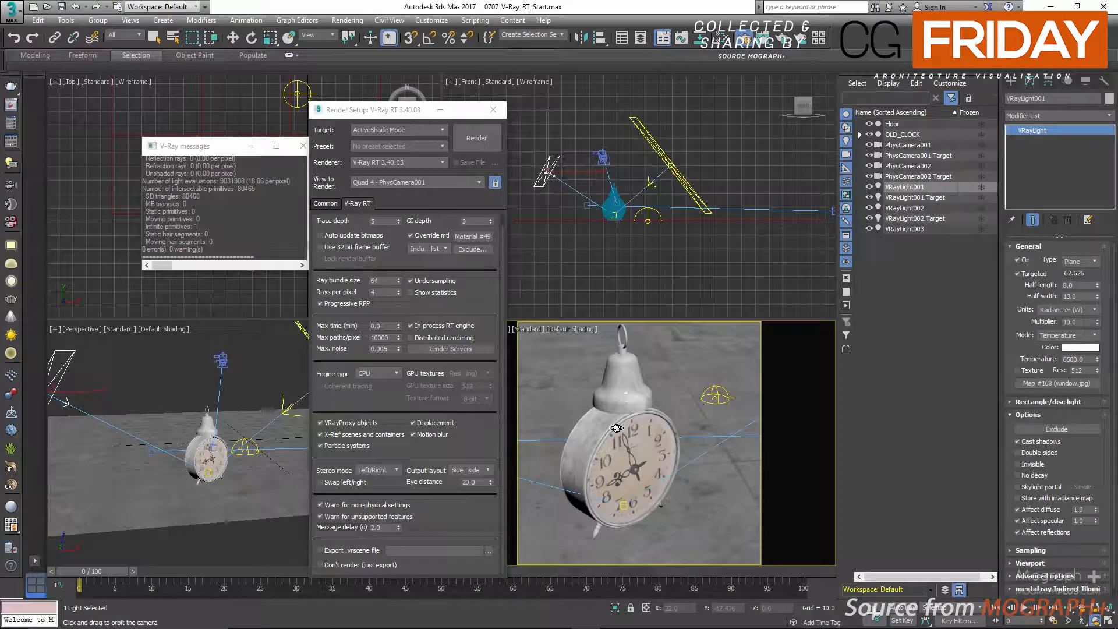
{"action": "left_click", "coordinate": [476, 138]}
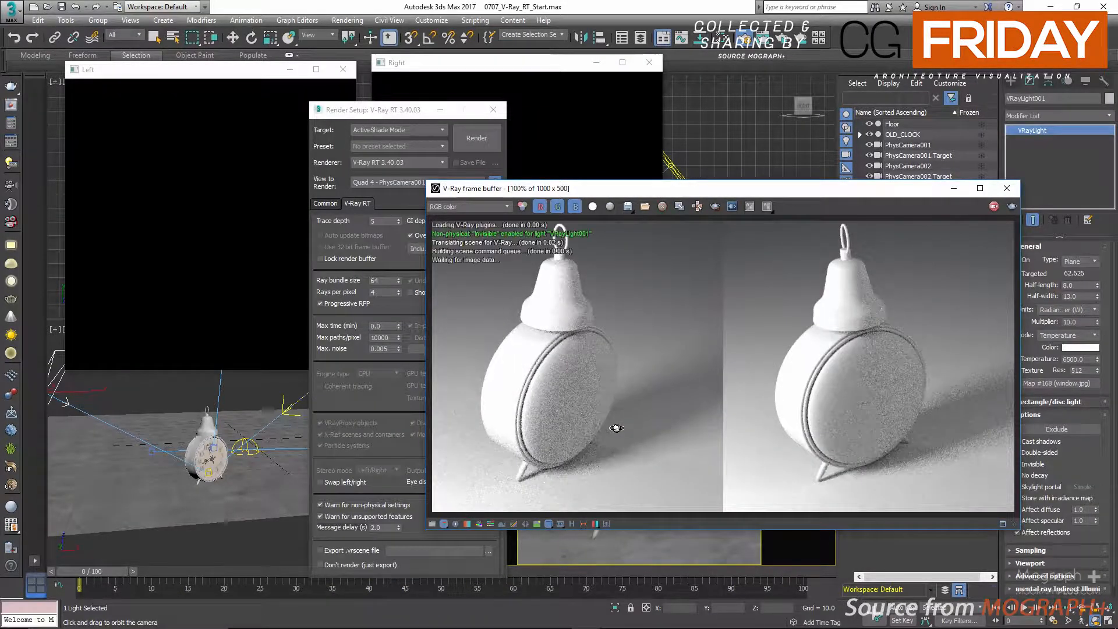
{"action": "left_click", "coordinate": [994, 206]}
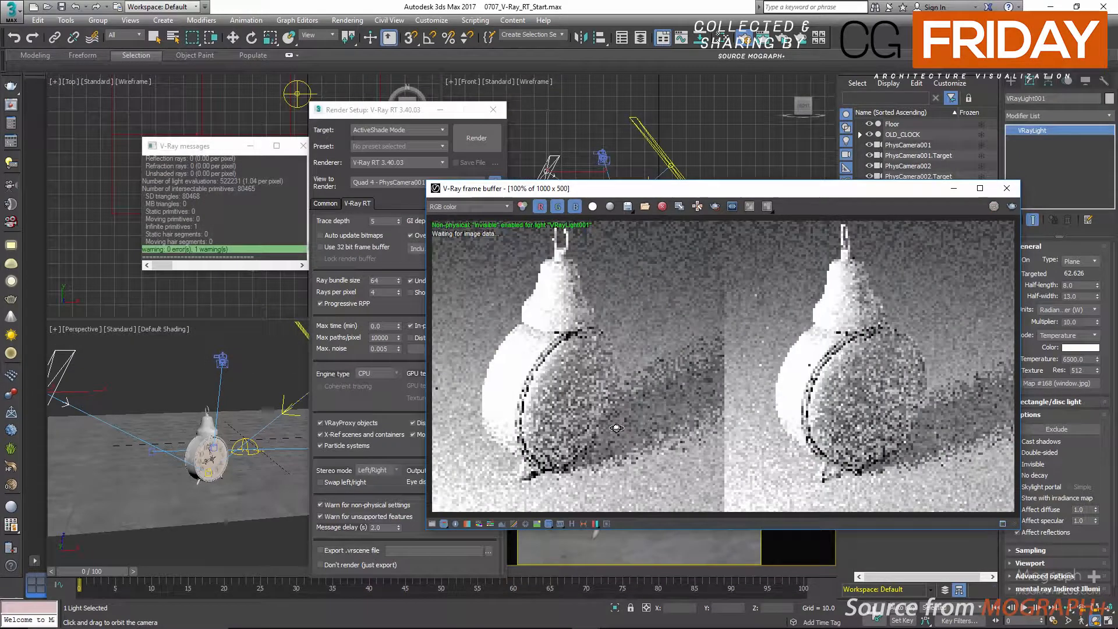
Disable the stereo mode and restart the ActiveShade render
{"action": "left_click", "coordinate": [379, 470]}
{"action": "left_click", "coordinate": [368, 481]}
{"action": "left_click", "coordinate": [477, 139]}
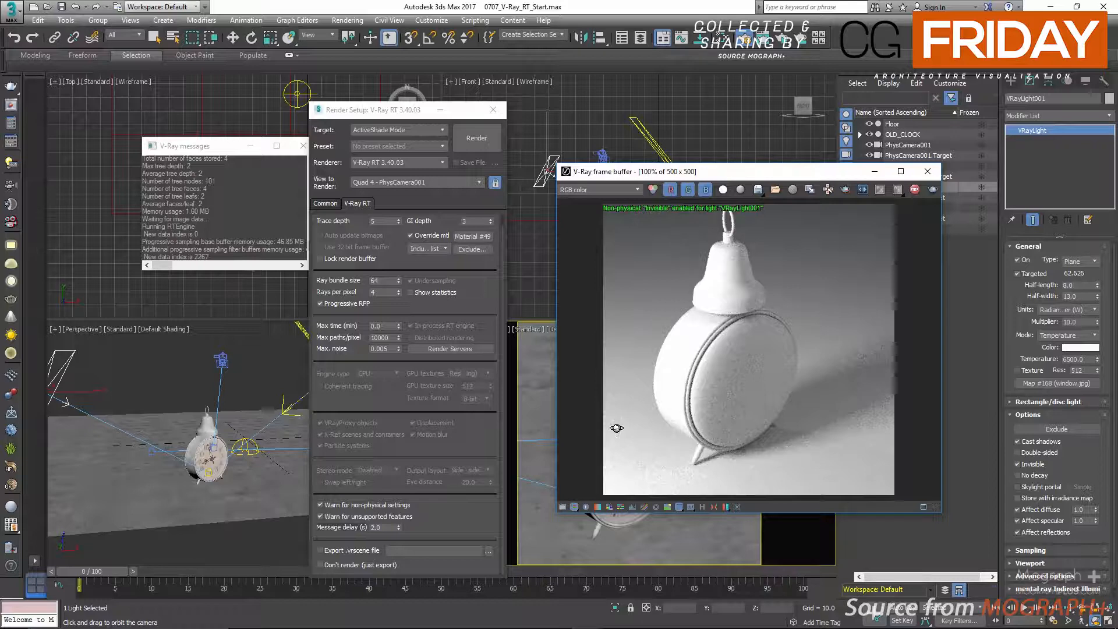
Turn off Invisible for VRayLight001 and close the frame buffer
{"action": "left_click", "coordinate": [1018, 464]}
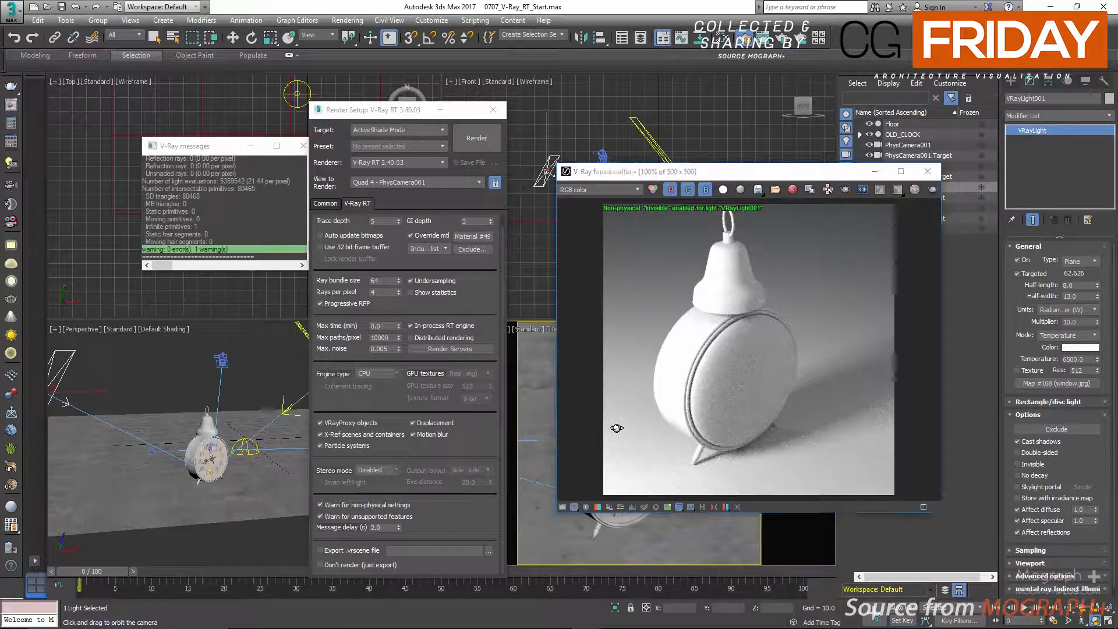
{"action": "left_click", "coordinate": [928, 172]}
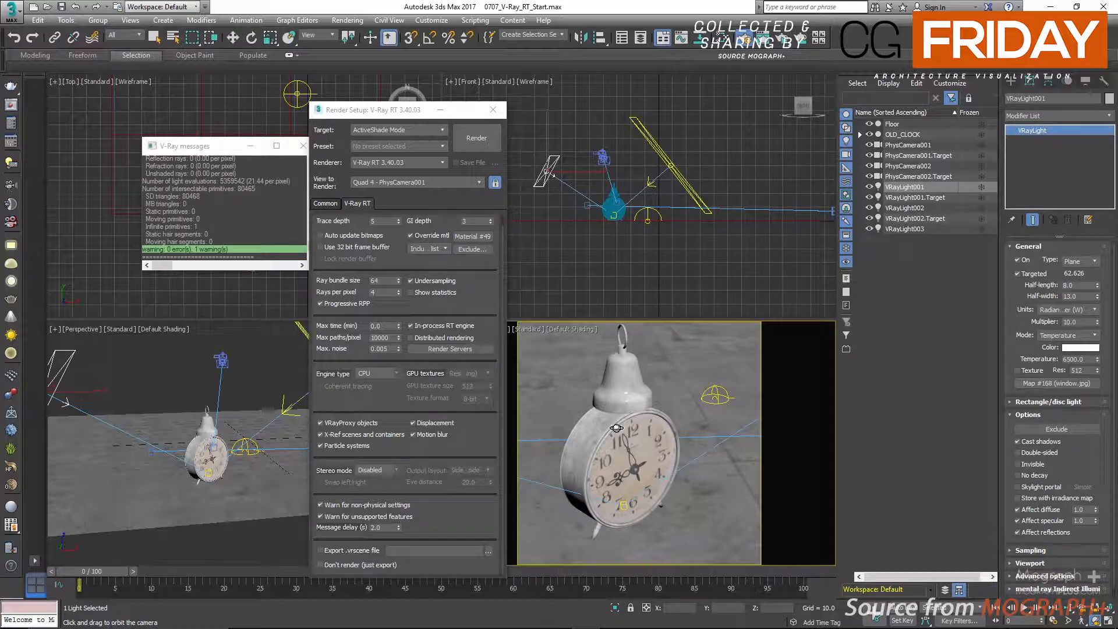
Test the frame buffer's message delay in ActiveShade renders with 20 seconds and with 0
{"action": "key", "text": "F10"}
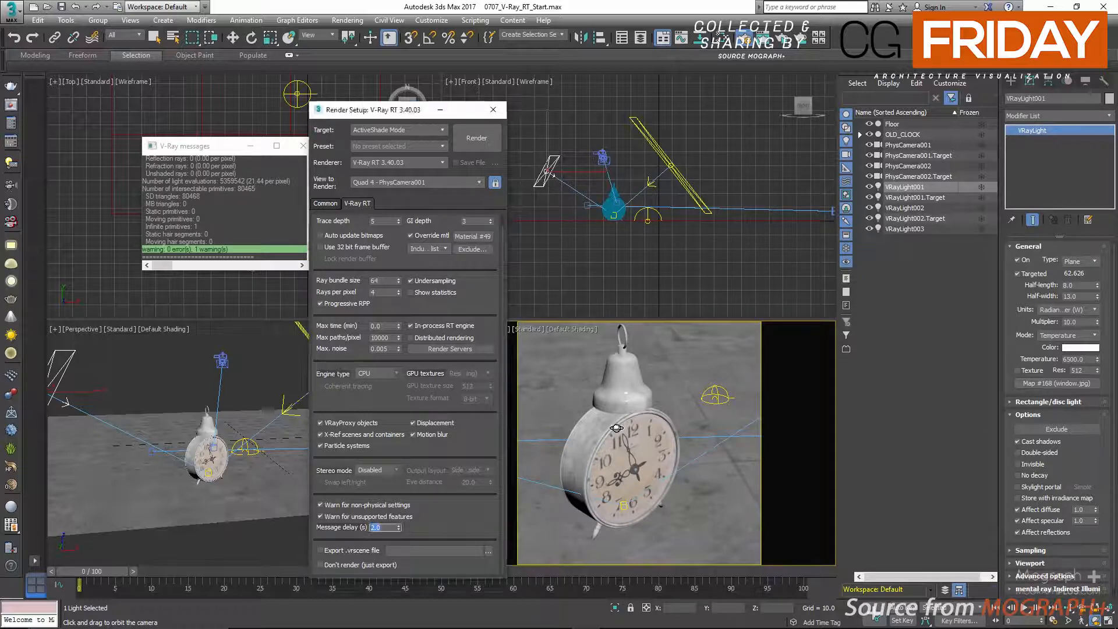
{"action": "type", "text": "20"}
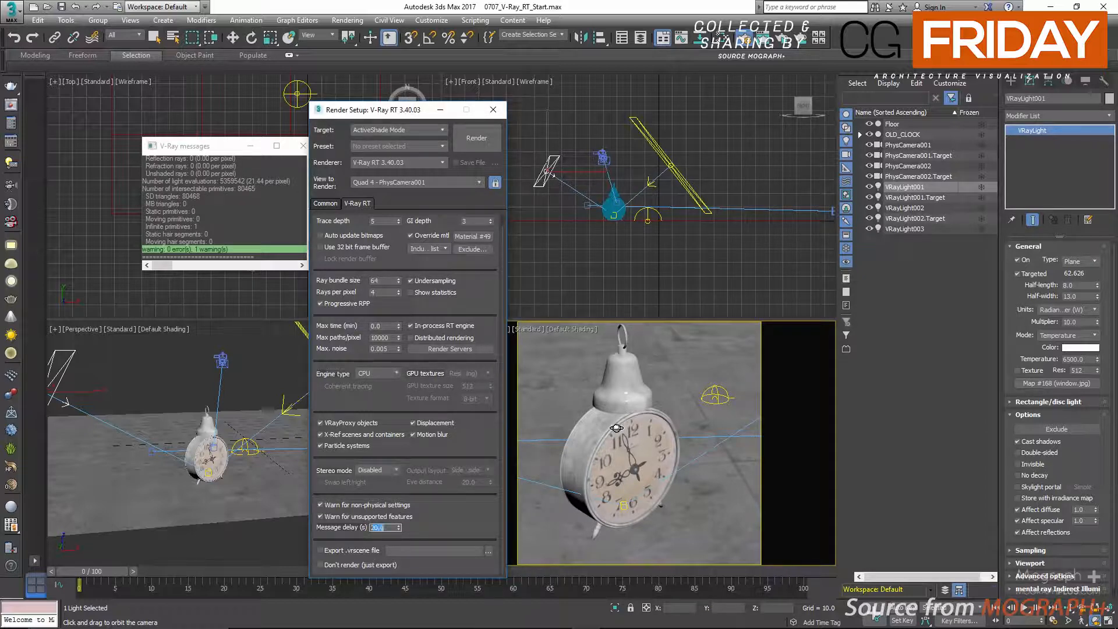
{"action": "key", "text": "Return"}
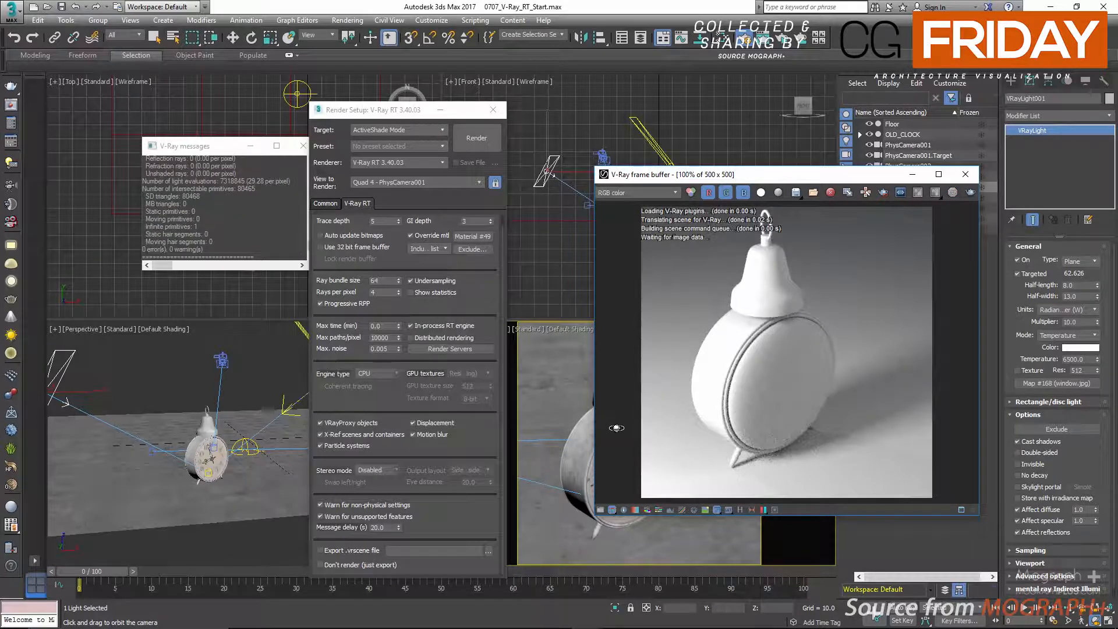
{"action": "type", "text": "0"}
{"action": "key", "text": "Return"}
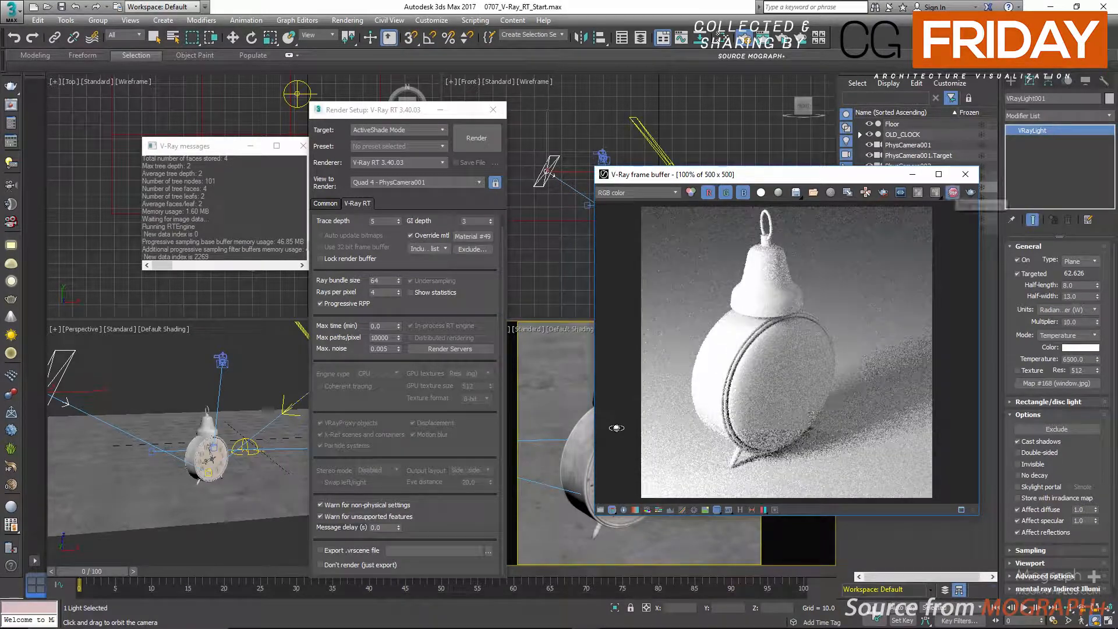
Set the message delay to 2 seconds and turn off the warnings for unsupported features and non-physical settings
{"action": "double_click", "coordinate": [376, 528]}
{"action": "type", "text": "2"}
{"action": "left_click", "coordinate": [320, 517]}
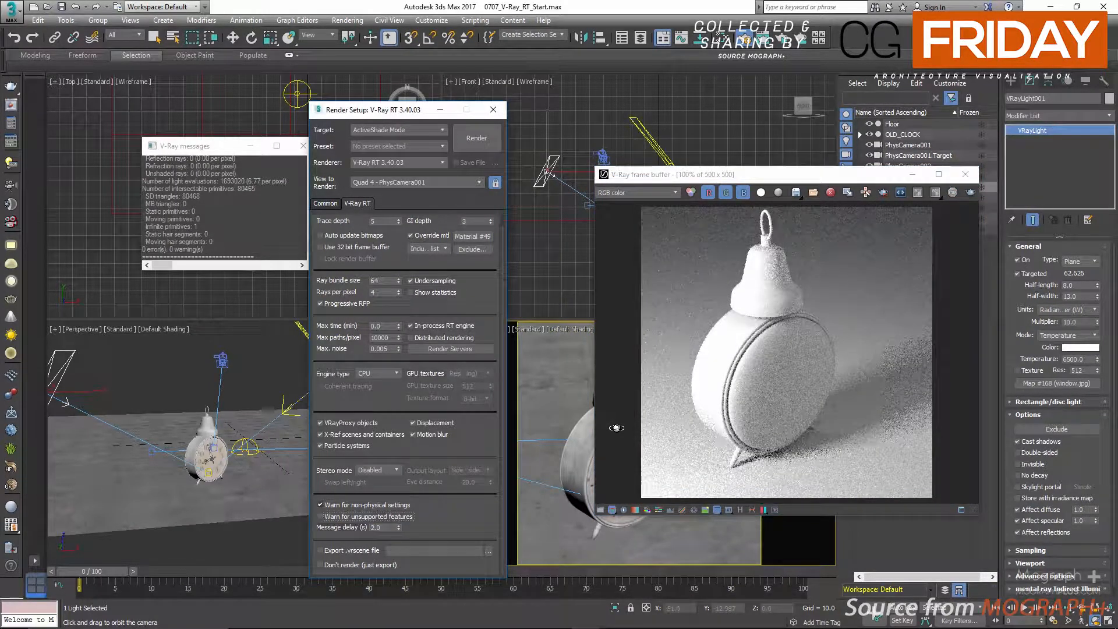
{"action": "left_click", "coordinate": [321, 505]}
Try the .vrscene file export option together with Don't render (just export)
{"action": "left_click", "coordinate": [320, 550]}
{"action": "left_click_drag", "start_coordinate": [378, 109], "coordinate": [266, 108]}
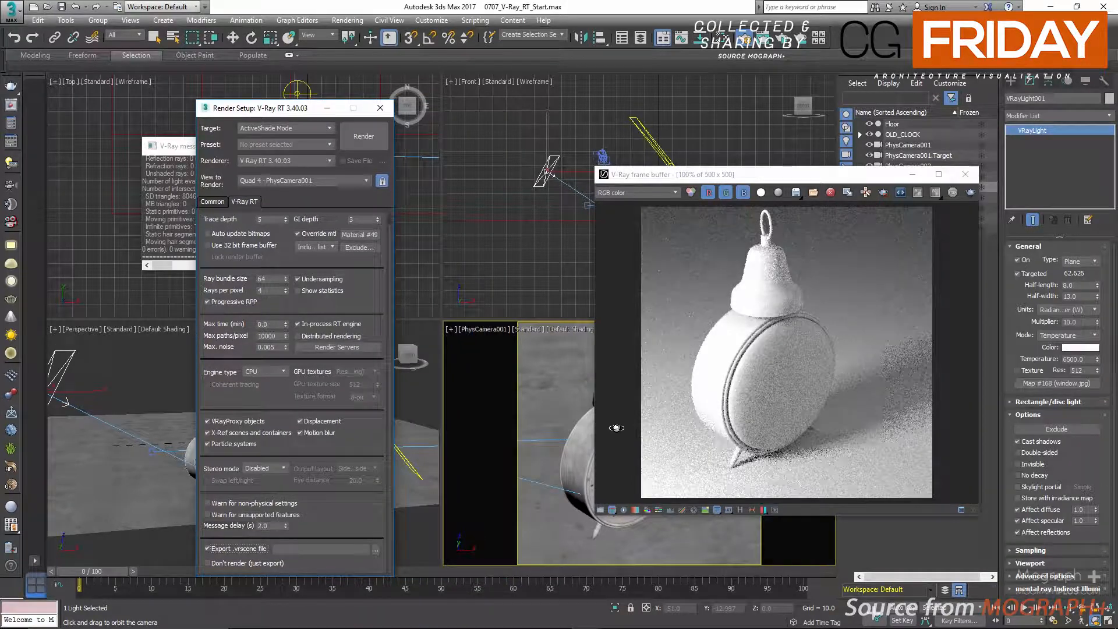
{"action": "left_click", "coordinate": [208, 563]}
Open the .vrscene exporter to examine its export options, and close it without exporting
{"action": "right_click", "coordinate": [616, 428]}
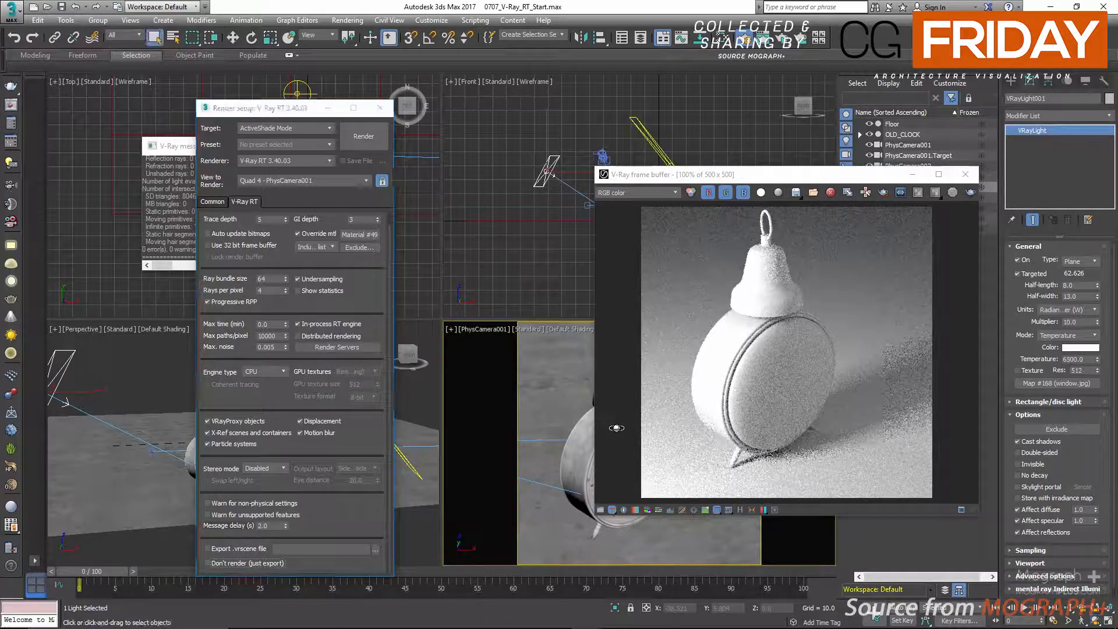
{"action": "right_click", "coordinate": [617, 428]}
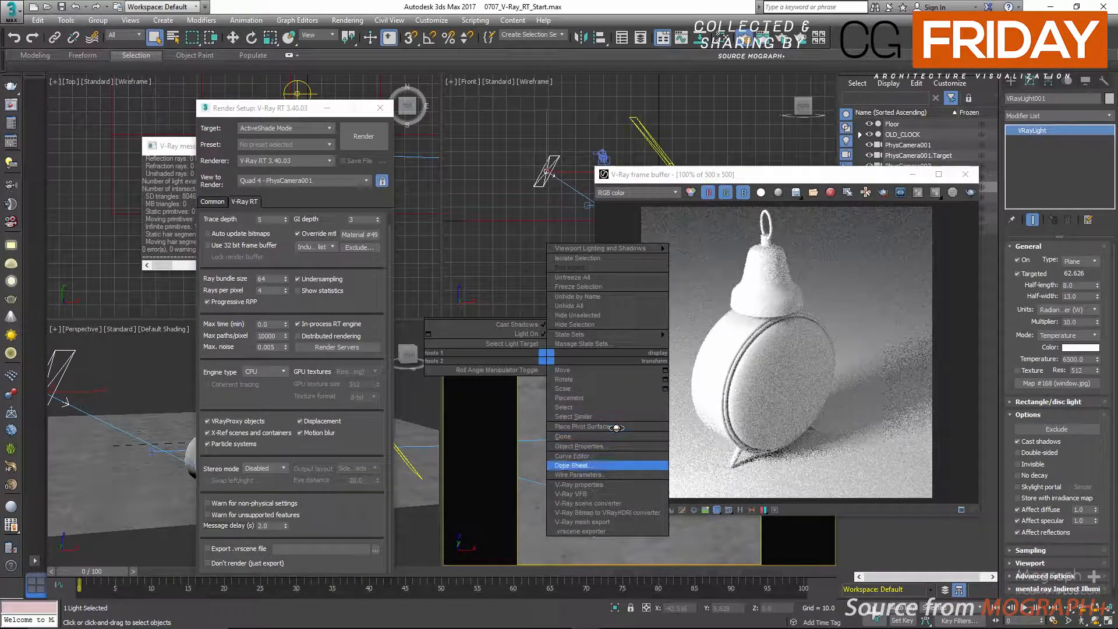
{"action": "left_click", "coordinate": [581, 531]}
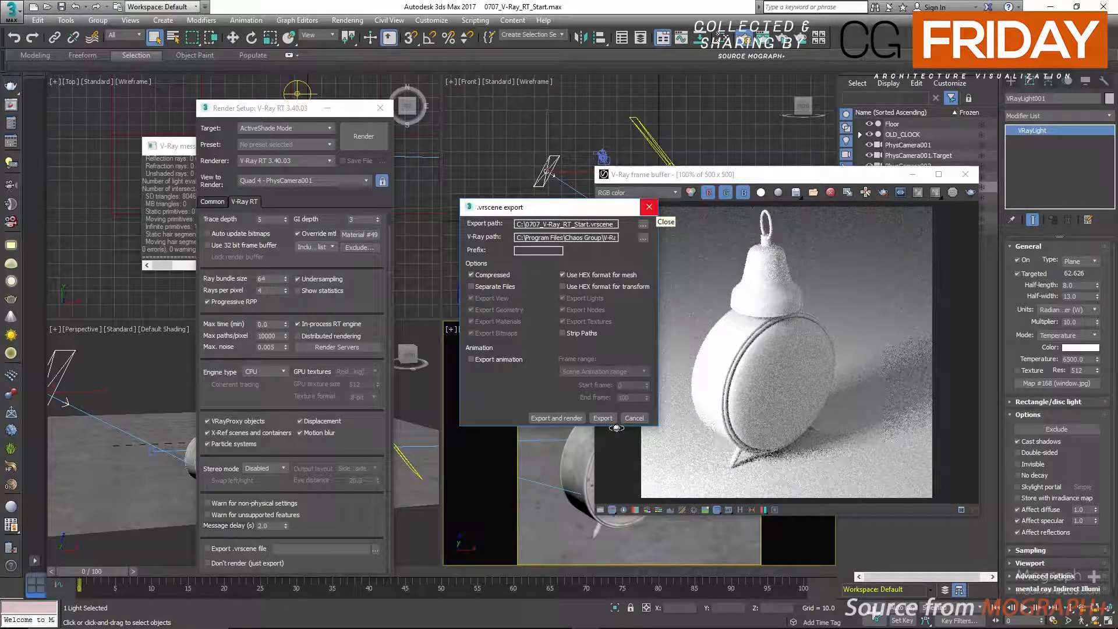
{"action": "key", "text": "Escape"}
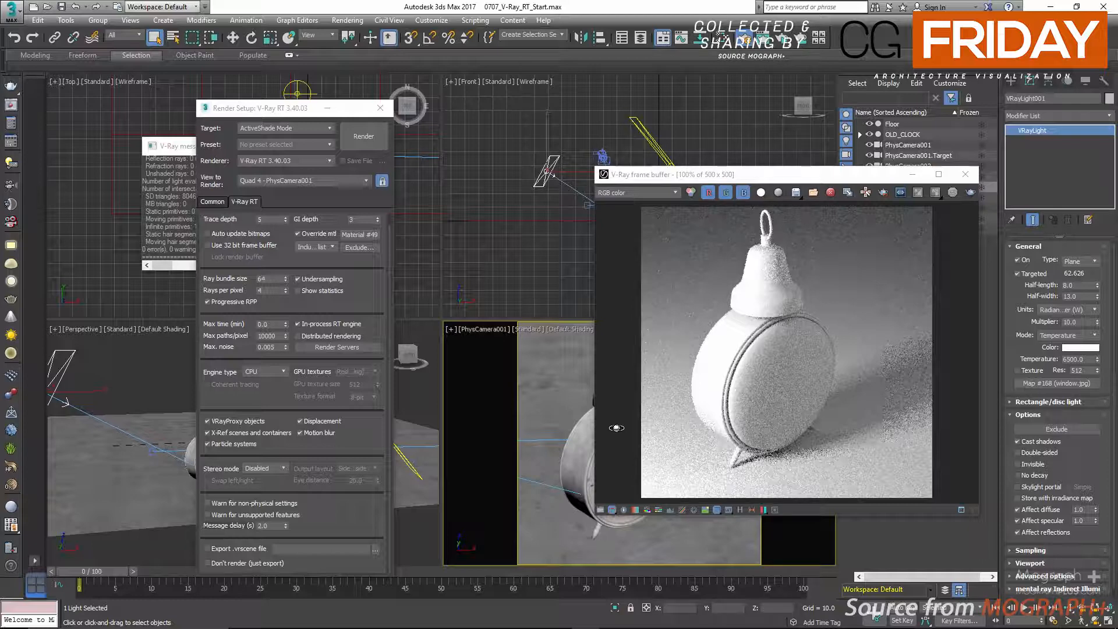
Switch the engine type to CUDA to review its settings, and return it to CPU
{"action": "left_click", "coordinate": [266, 372]}
{"action": "left_click", "coordinate": [266, 397]}
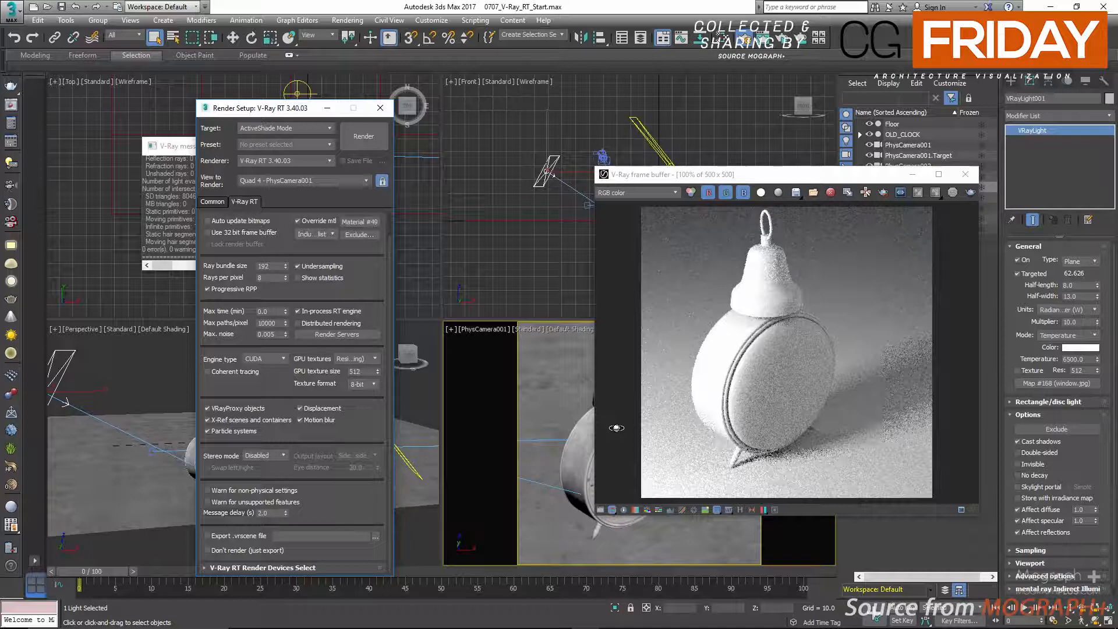
{"action": "left_click", "coordinate": [265, 359]}
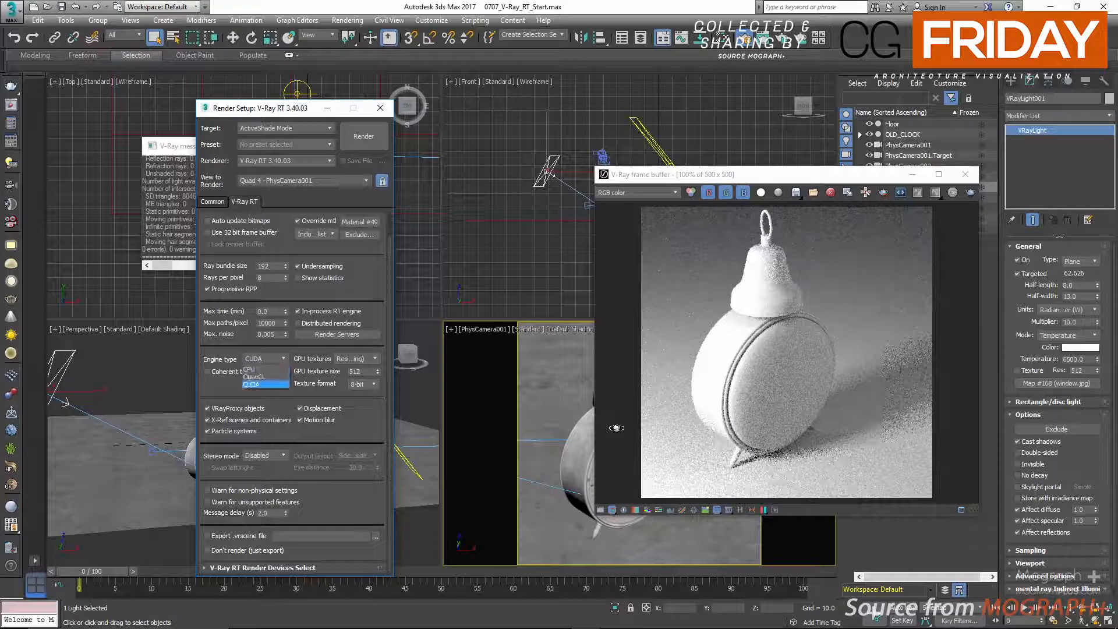
{"action": "left_click", "coordinate": [256, 368]}
Start the ActiveShade render, place the frame buffer beside the camera viewport and enable Real Zoom for it
{"action": "left_click", "coordinate": [364, 137]}
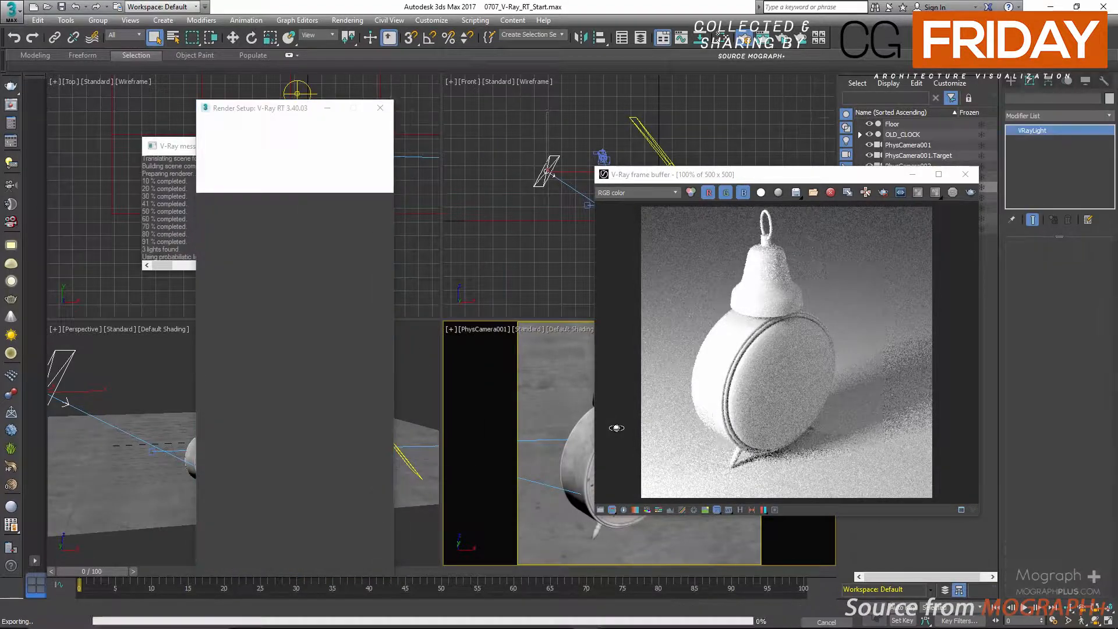
{"action": "left_click_drag", "start_coordinate": [688, 174], "coordinate": [163, 171]}
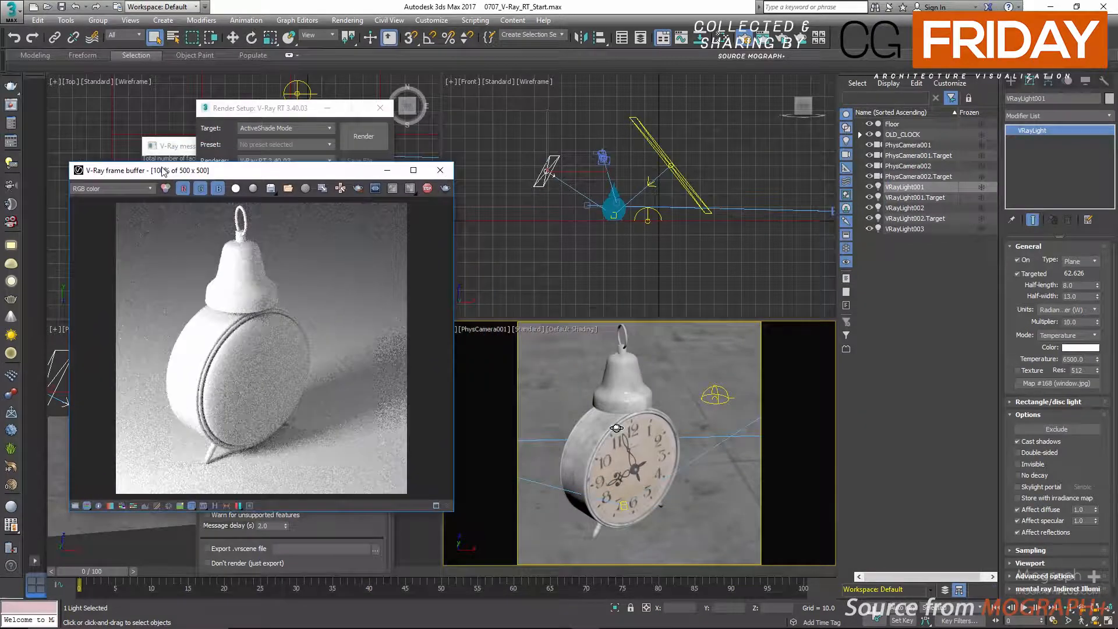
{"action": "right_click", "coordinate": [204, 253]}
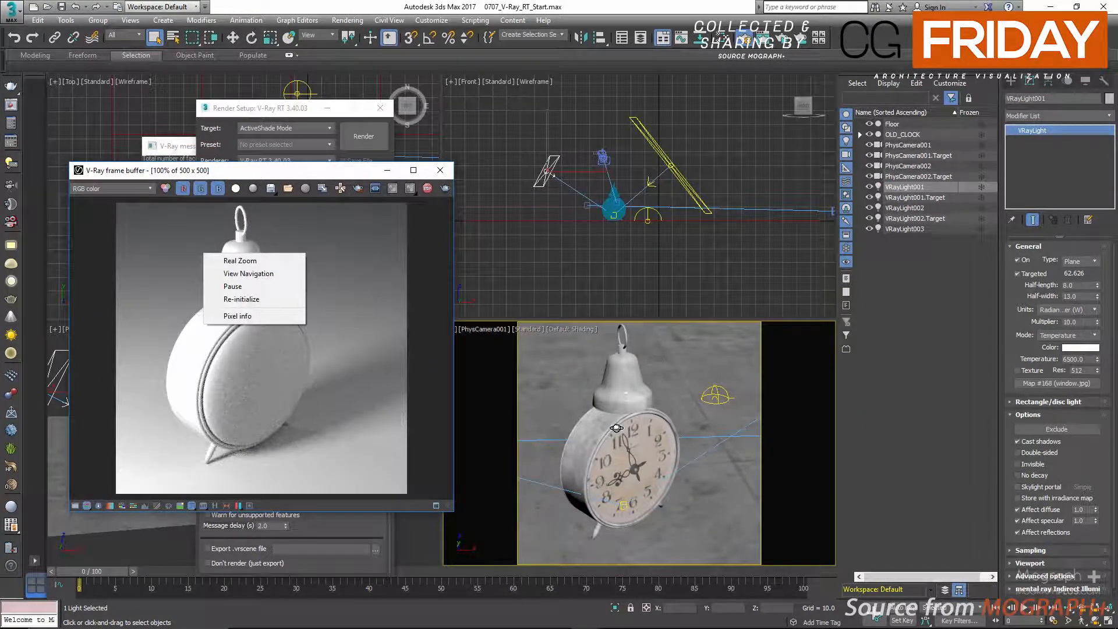
{"action": "left_click", "coordinate": [240, 261]}
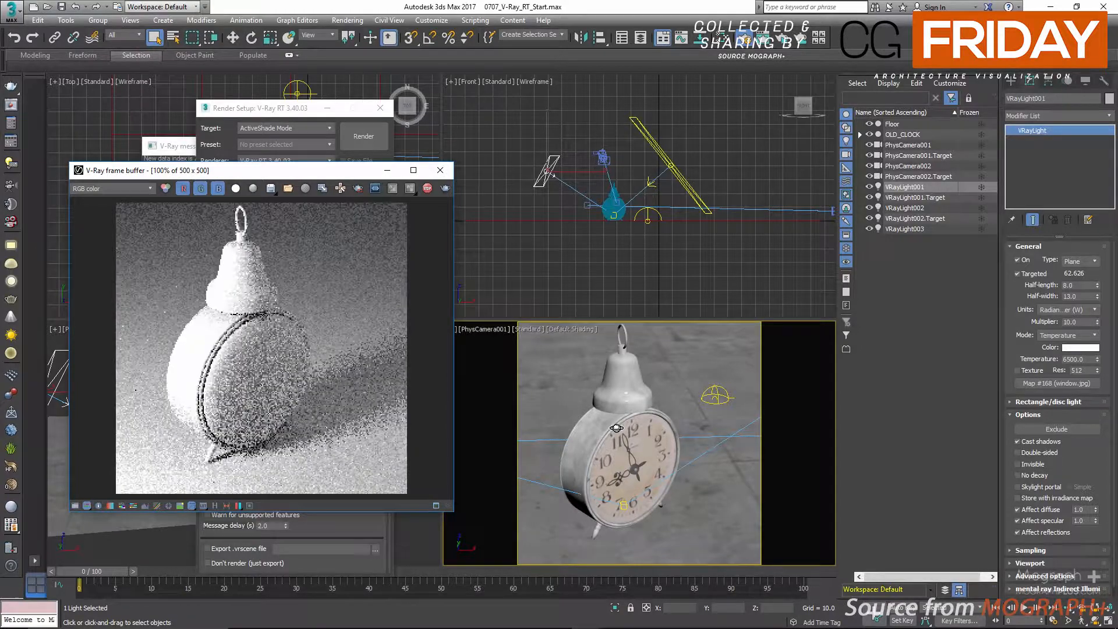
Enable View Navigation for the interactive render and orbit PhysCamera001 to a raised front view of the clock
{"action": "right_click", "coordinate": [254, 310]}
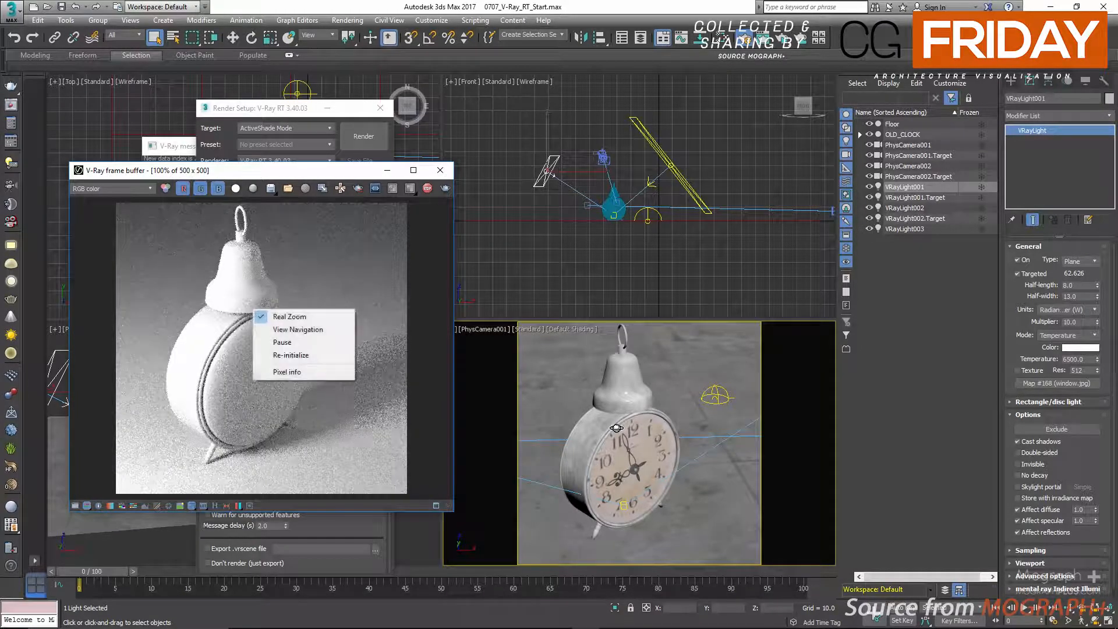
{"action": "left_click", "coordinate": [297, 329]}
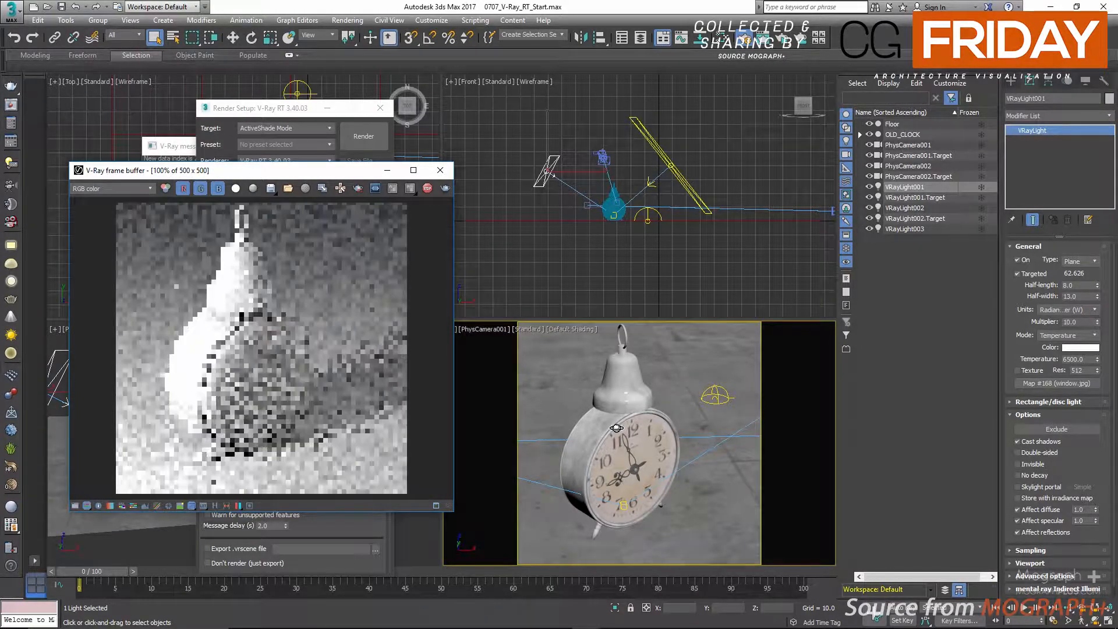
{"action": "middle_click_drag", "start_coordinate": [616, 428], "coordinate": [616, 429], "text": "alt"}
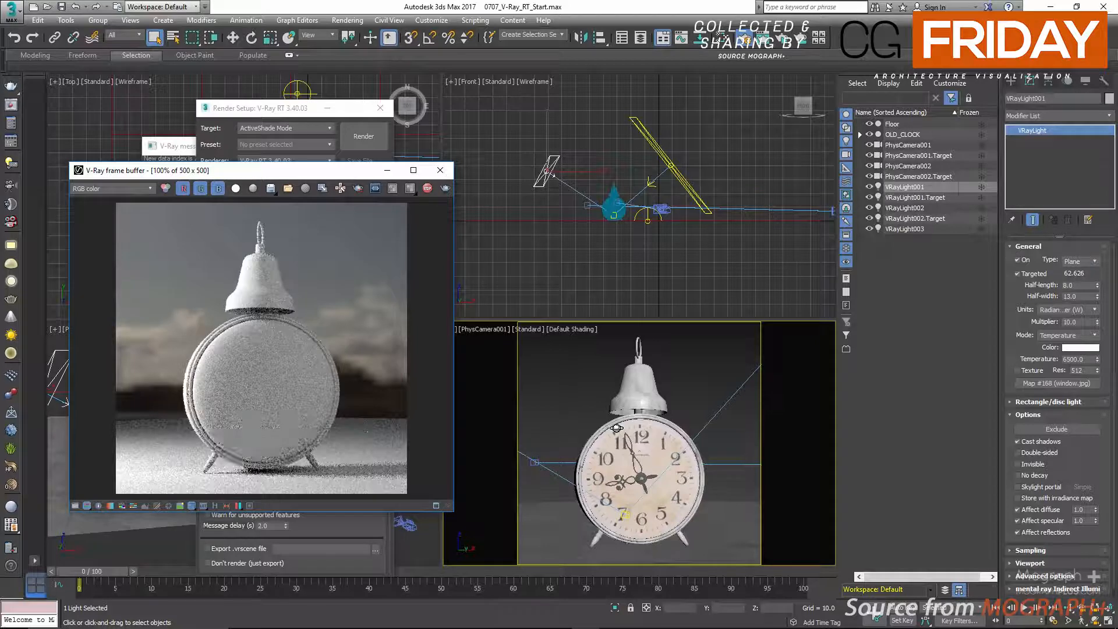
{"action": "middle_click_drag", "start_coordinate": [616, 429], "coordinate": [616, 428], "text": "alt"}
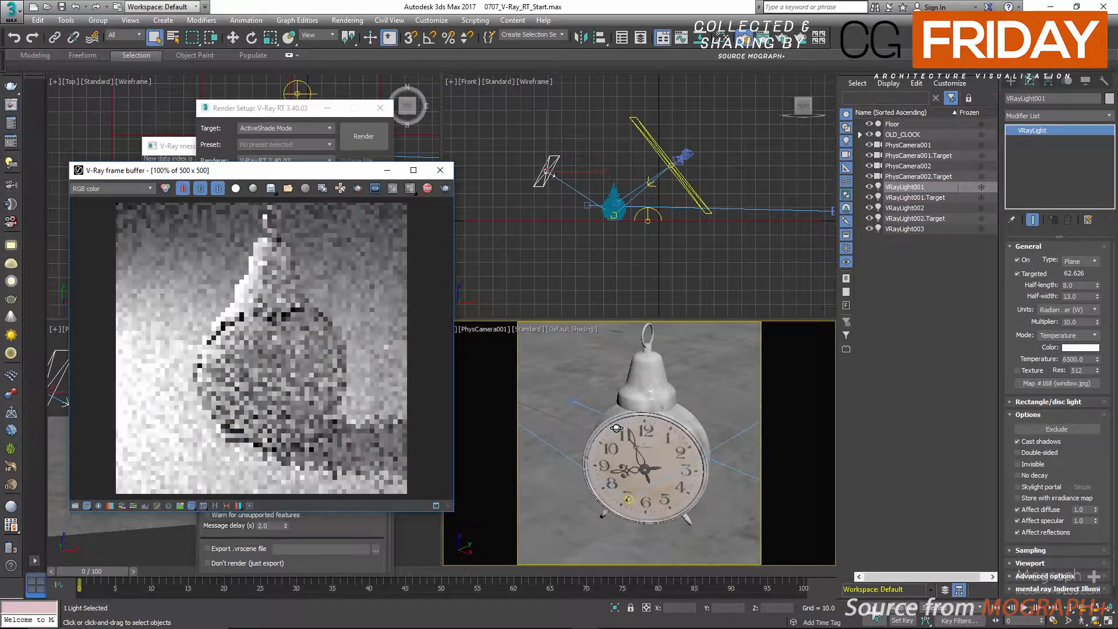
Pause and resume the interactive render, and re-initialize it from the frame buffer
{"action": "right_click", "coordinate": [269, 295]}
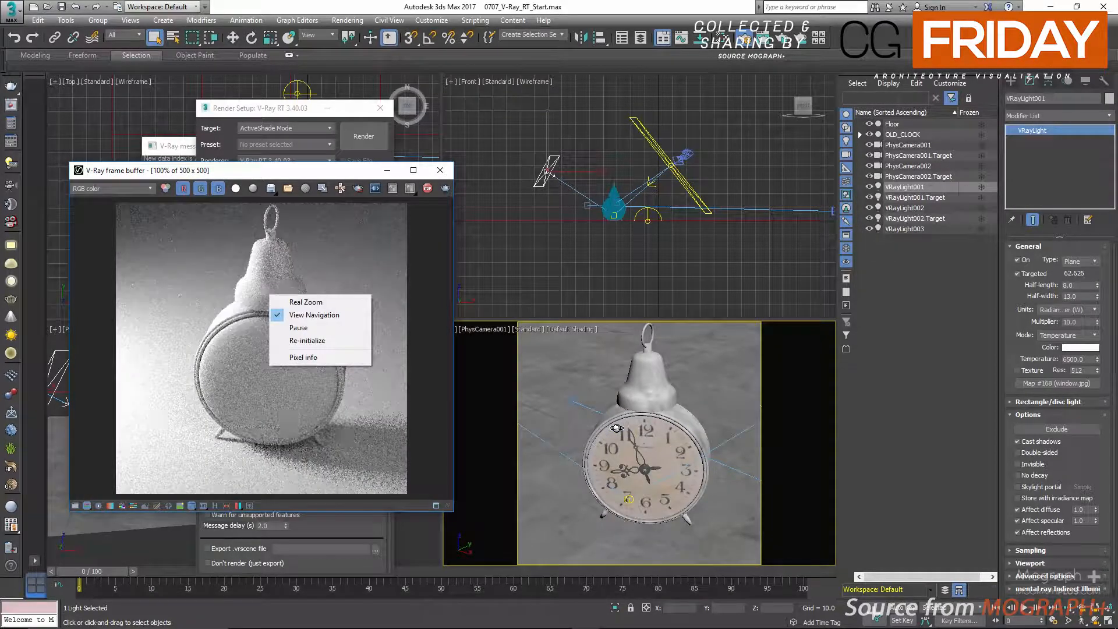
{"action": "left_click", "coordinate": [298, 328]}
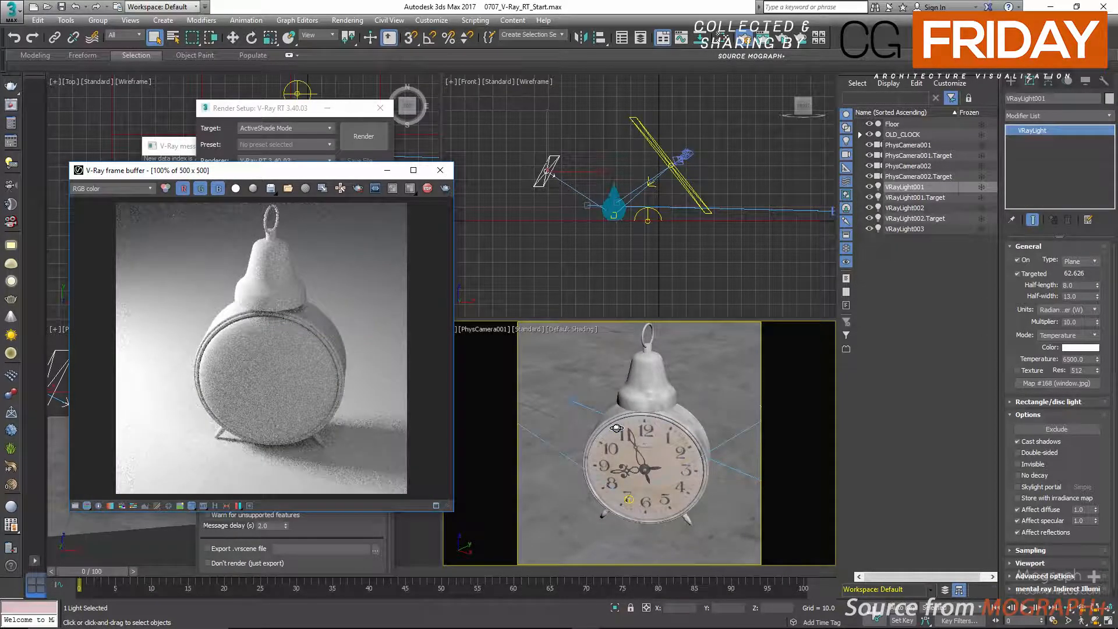
{"action": "right_click", "coordinate": [231, 271]}
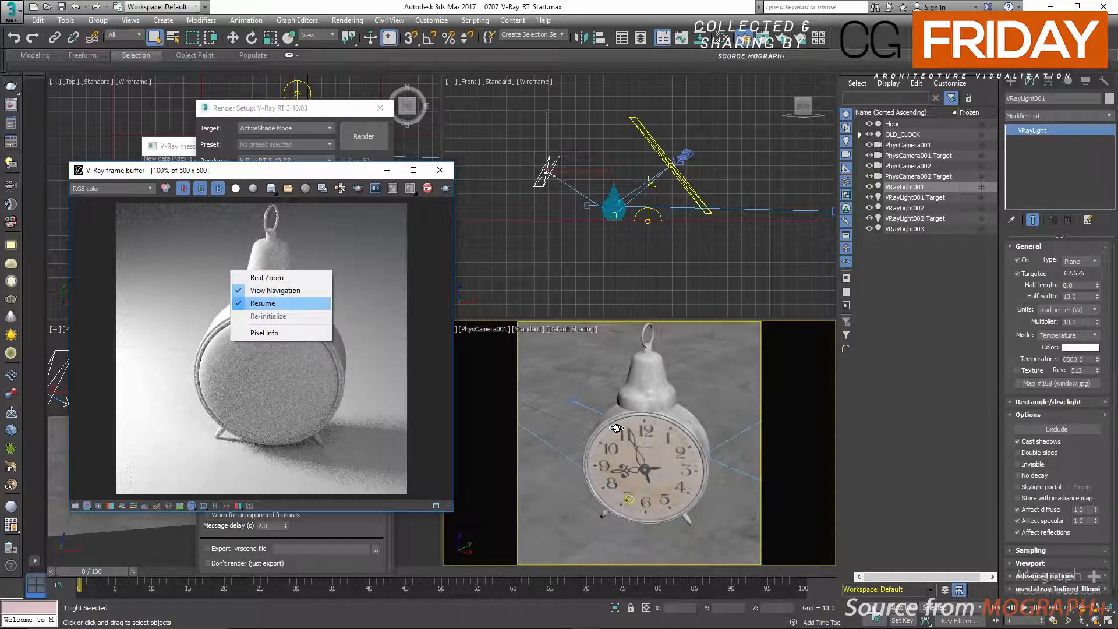
{"action": "left_click", "coordinate": [274, 304]}
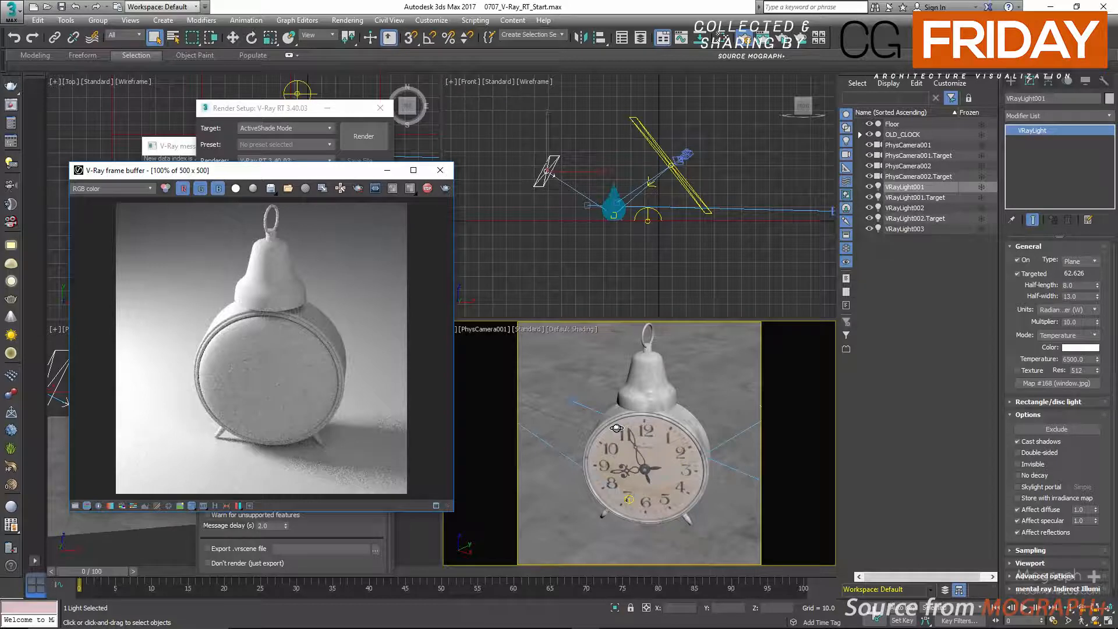
{"action": "right_click", "coordinate": [216, 278]}
{"action": "left_click", "coordinate": [256, 322]}
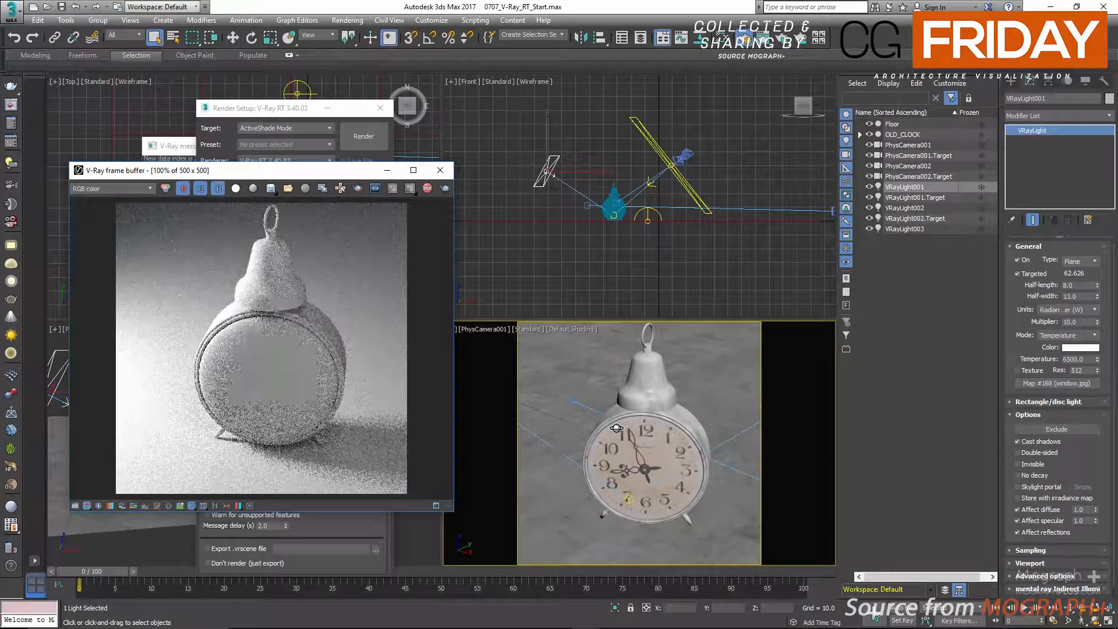
Inspect pixel colour values in the clock render with Pixel info, and close the pixel information window
{"action": "right_click", "coordinate": [250, 276]}
{"action": "left_click", "coordinate": [291, 343]}
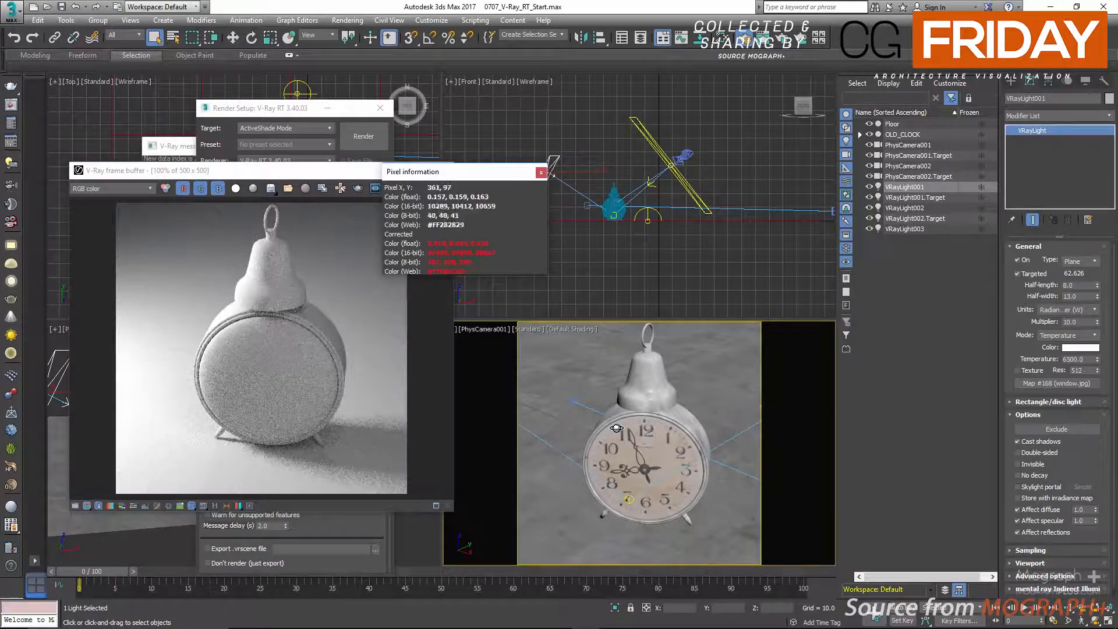
{"action": "right_click", "coordinate": [195, 256]}
{"action": "left_click", "coordinate": [206, 242]}
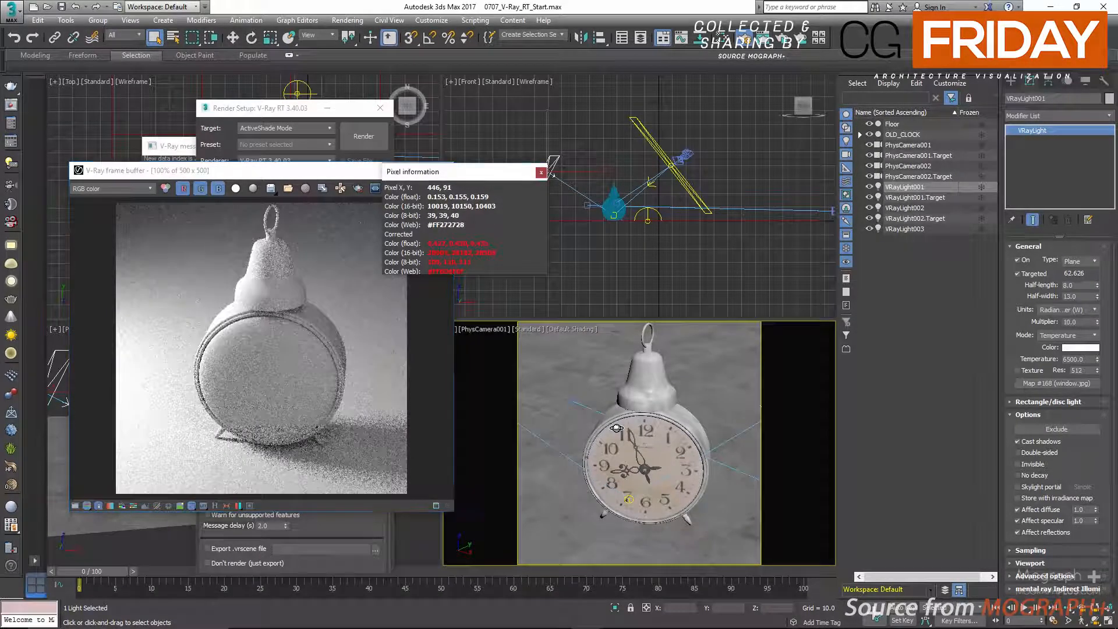
{"action": "left_click", "coordinate": [541, 172]}
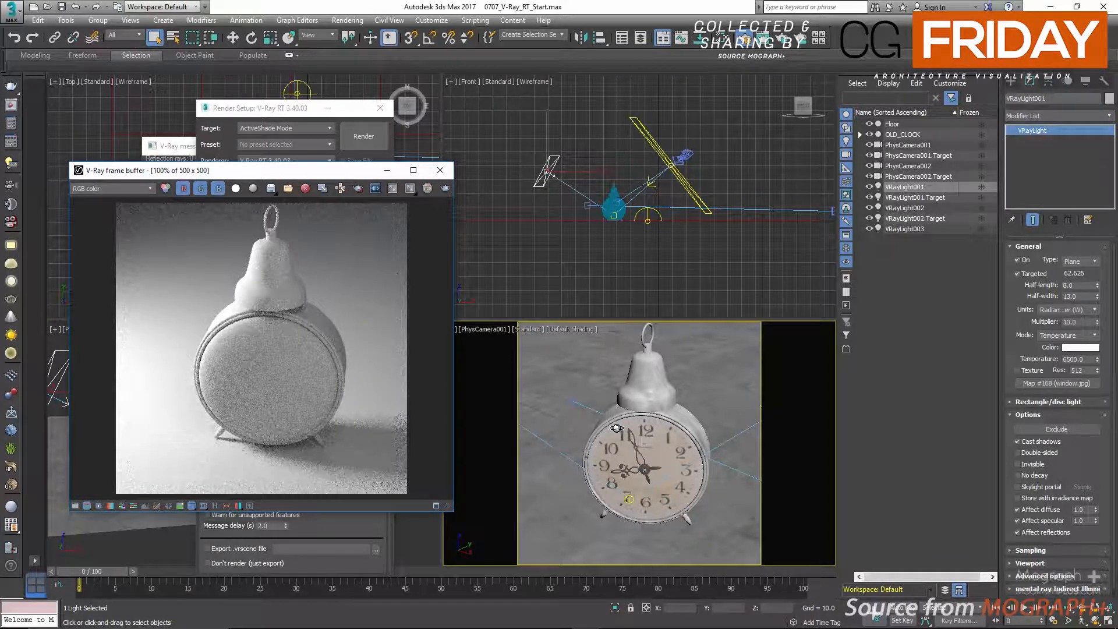